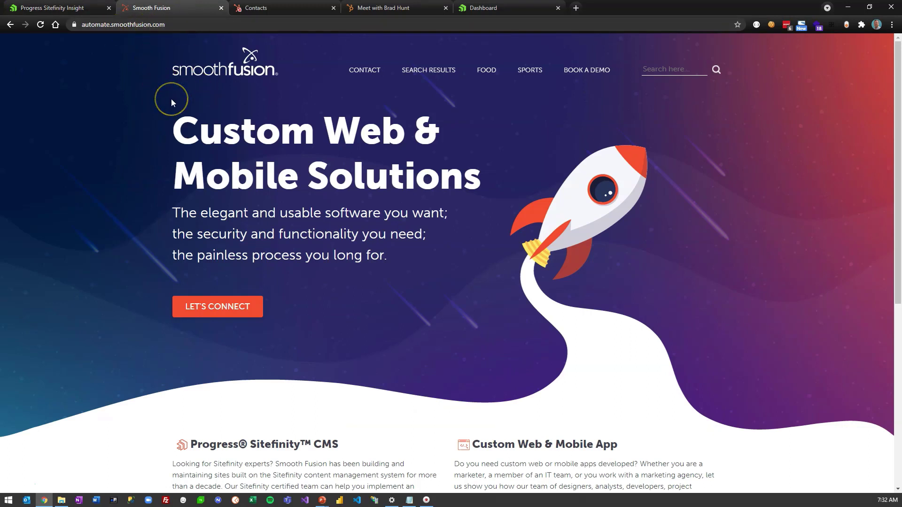
Review the contacts, lead scoring and personas of the Automate Demo data center in Sitefinity Insight.
{"action": "left_click", "coordinate": [89, 15]}
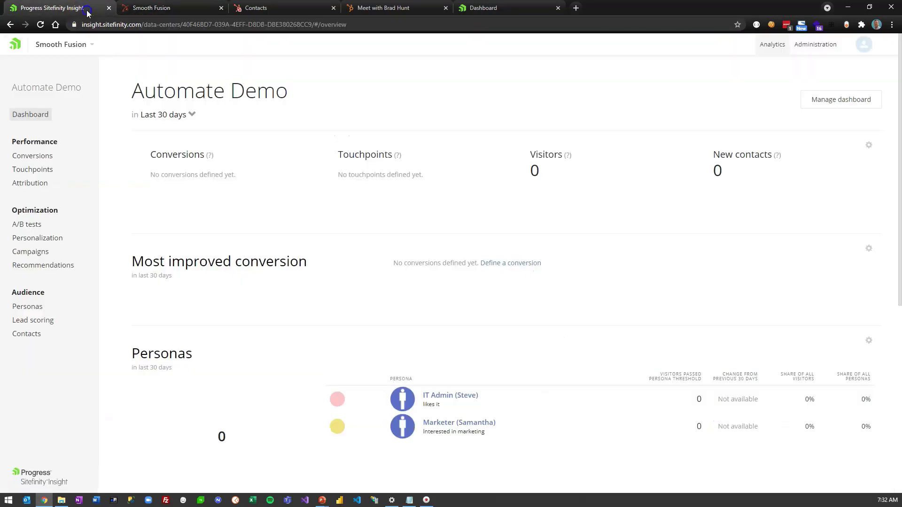
{"action": "left_click", "coordinate": [39, 335]}
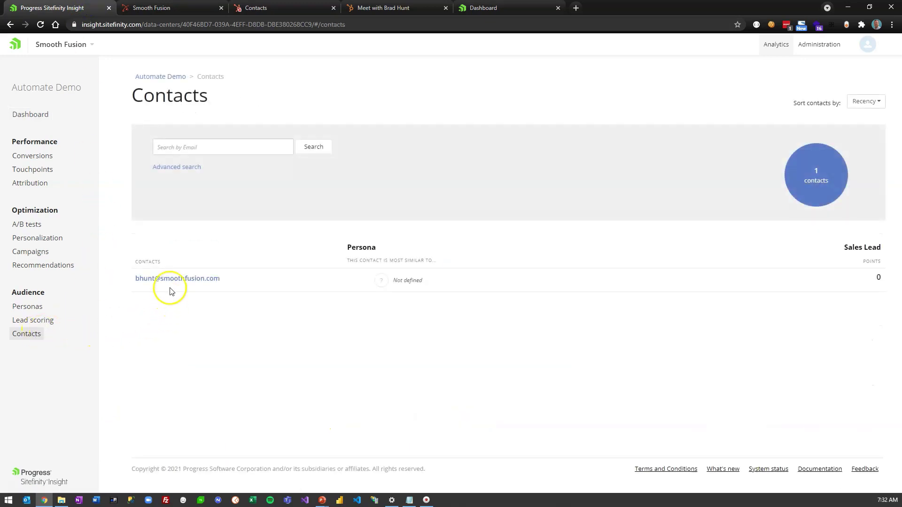
{"action": "left_click", "coordinate": [42, 321]}
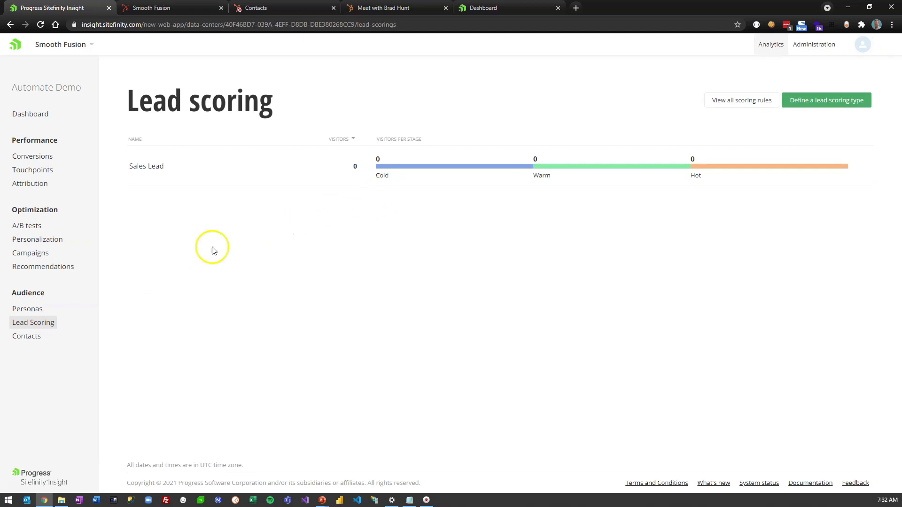
{"action": "left_click", "coordinate": [42, 310]}
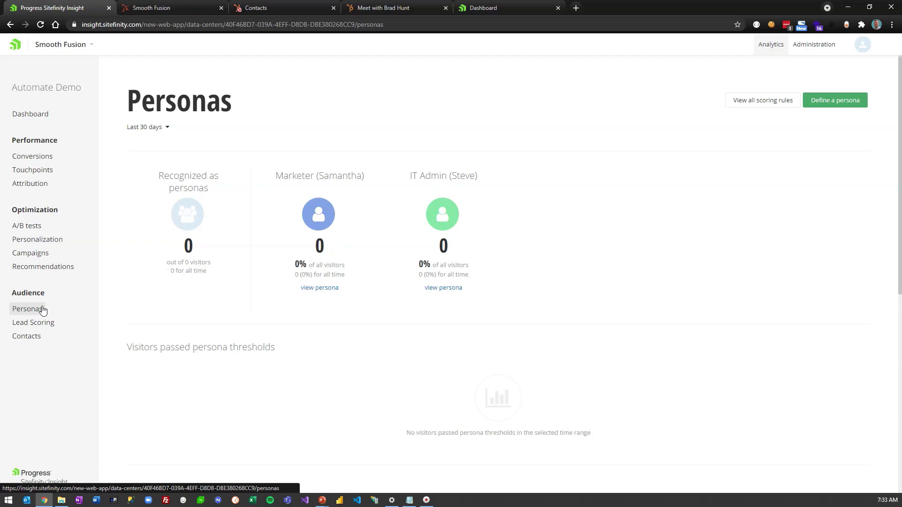
Switch to HubSpot and look through the Newsletter values in the list of all contacts.
{"action": "left_click", "coordinate": [279, 10]}
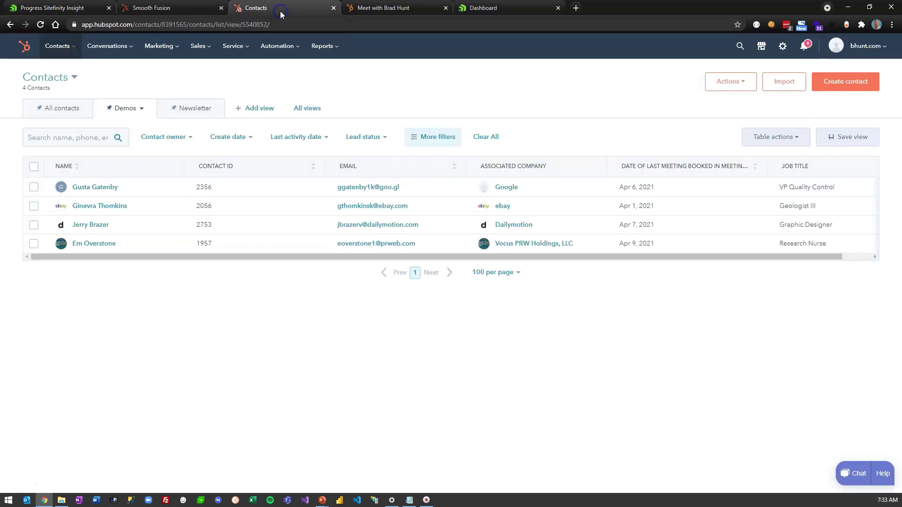
{"action": "left_click", "coordinate": [72, 108]}
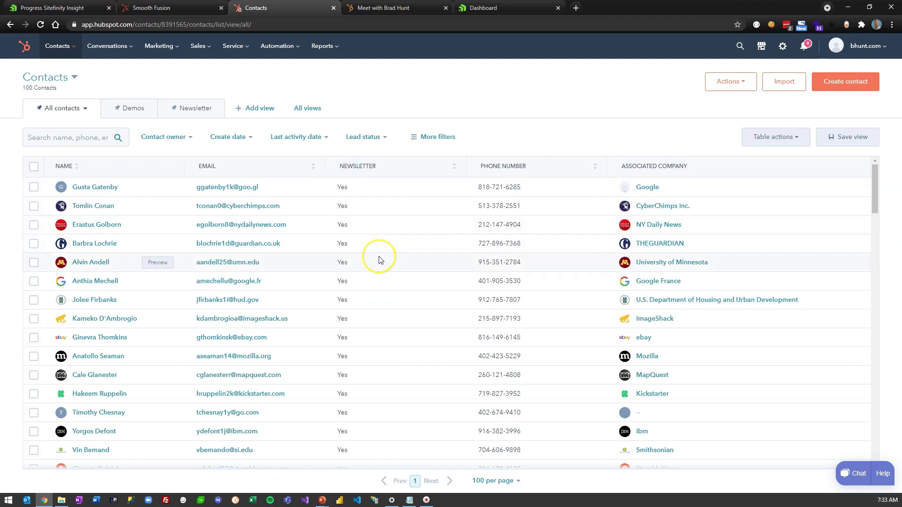
{"action": "scroll", "coordinate": [380, 257], "scroll_direction": "down", "scroll_amount": 3}
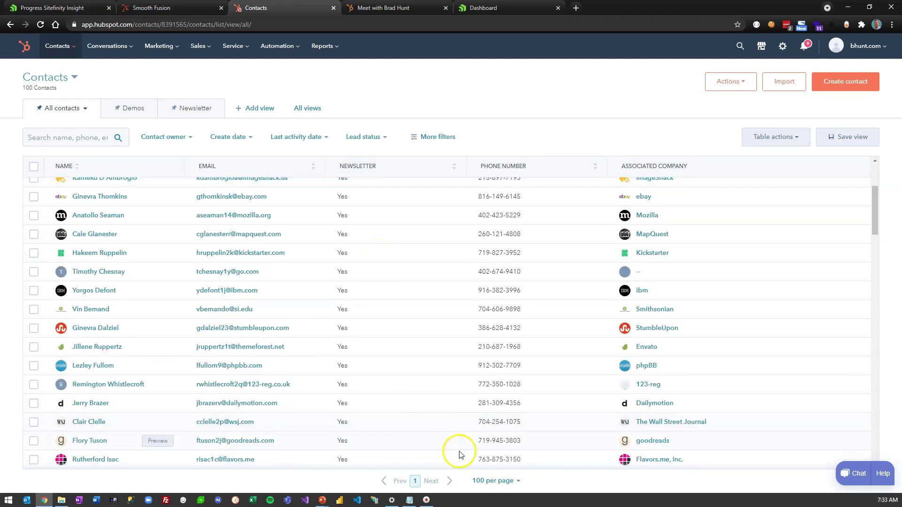
{"action": "scroll", "coordinate": [402, 319], "scroll_direction": "down", "scroll_amount": 2}
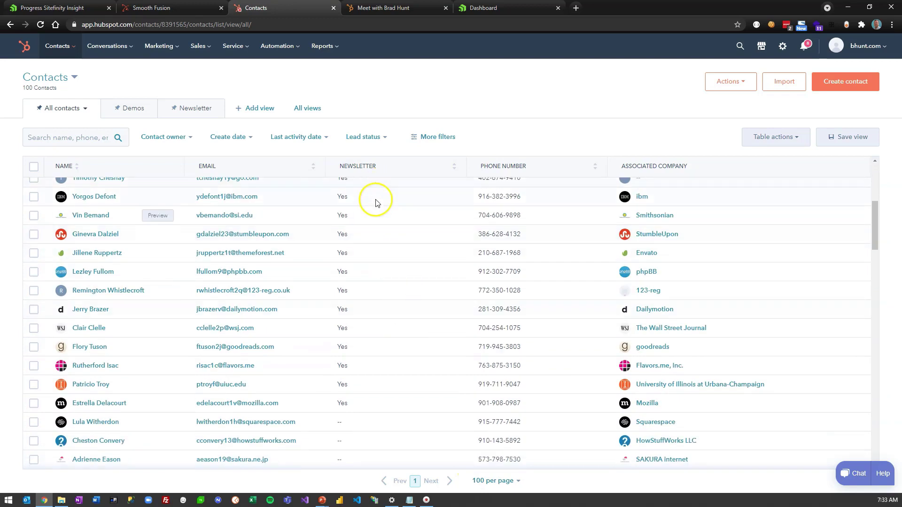
{"action": "scroll", "coordinate": [365, 402], "scroll_direction": "down", "scroll_amount": 1}
{"action": "scroll", "coordinate": [365, 403], "scroll_direction": "down", "scroll_amount": 2}
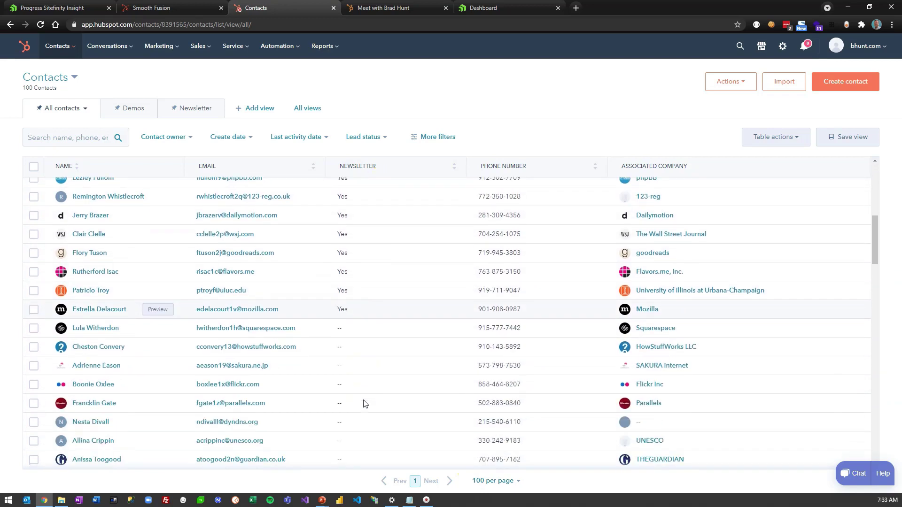
{"action": "scroll", "coordinate": [365, 404], "scroll_direction": "down", "scroll_amount": 3}
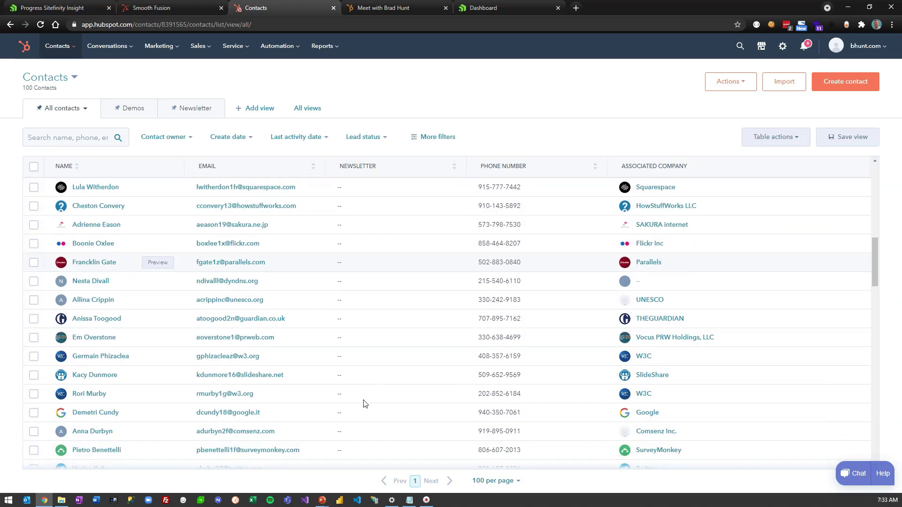
Open the Newsletter contact view and inspect its rows and columns, including the Newsletter property.
{"action": "left_click", "coordinate": [190, 110]}
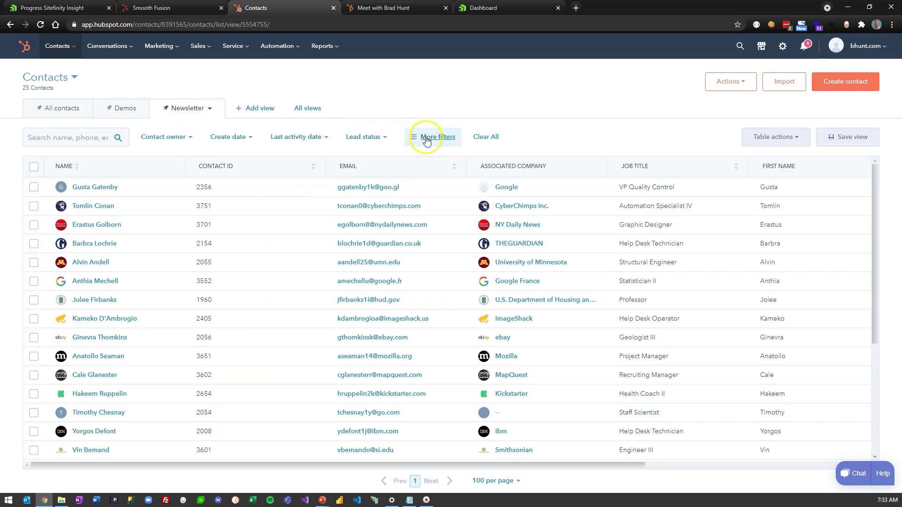
{"action": "left_click_drag", "start_coordinate": [548, 464], "coordinate": [716, 471]}
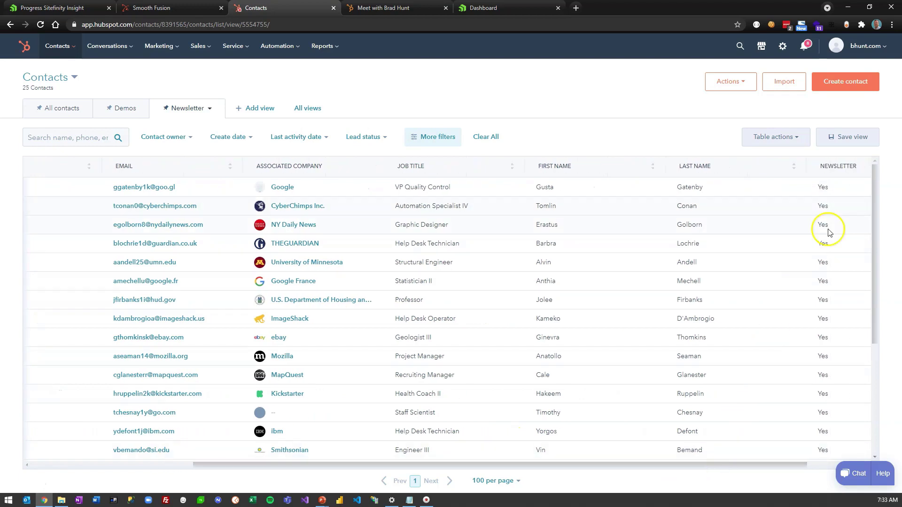
{"action": "scroll", "coordinate": [826, 367], "scroll_direction": "down", "scroll_amount": 4}
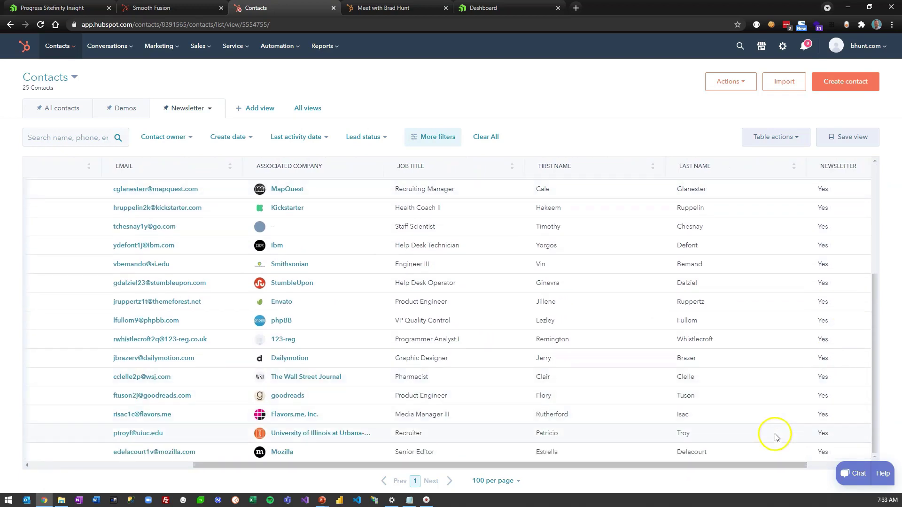
{"action": "left_click_drag", "start_coordinate": [758, 469], "coordinate": [533, 471]}
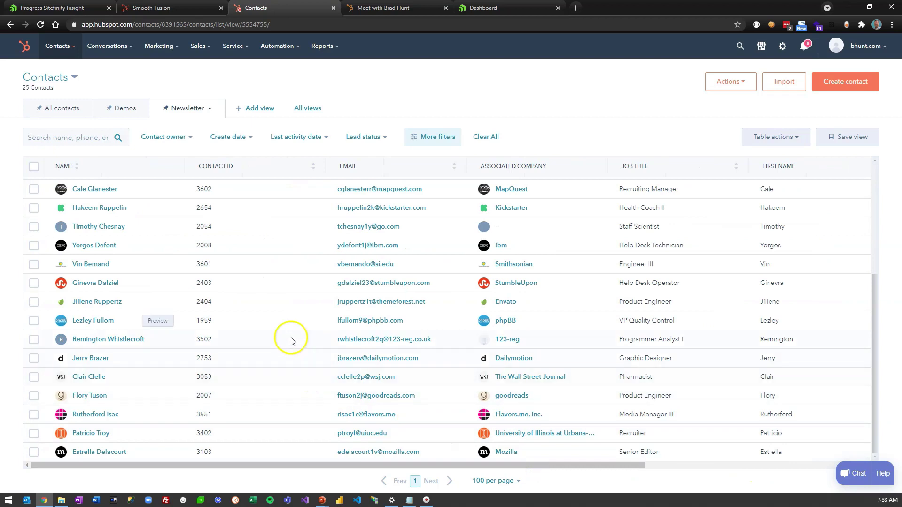
{"action": "scroll", "coordinate": [290, 329], "scroll_direction": "up", "scroll_amount": 4}
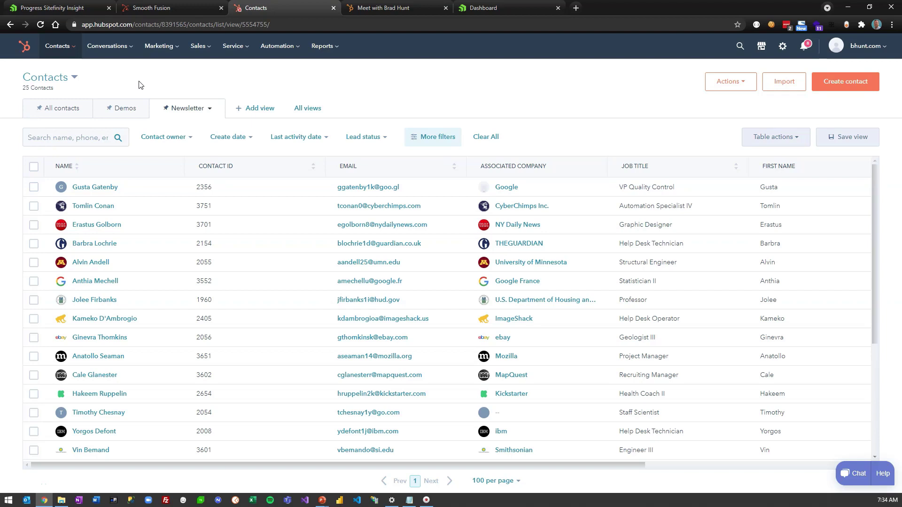
View the HubSpot meeting booking page and the Demos view of the contacts.
{"action": "left_click", "coordinate": [380, 9]}
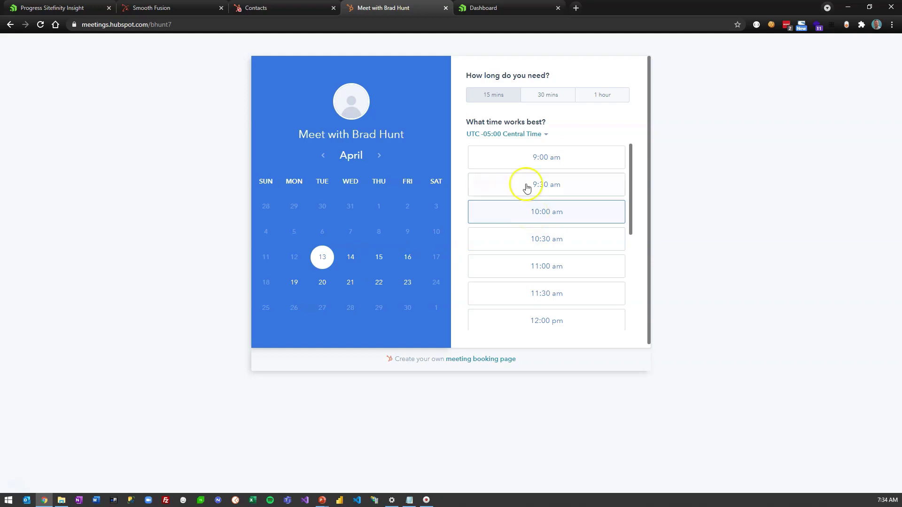
{"action": "left_click", "coordinate": [268, 14]}
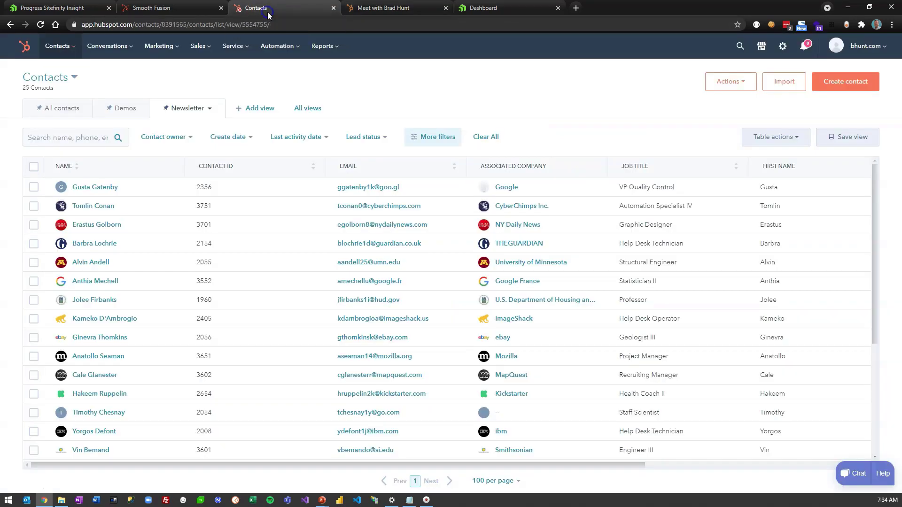
{"action": "left_click", "coordinate": [126, 108]}
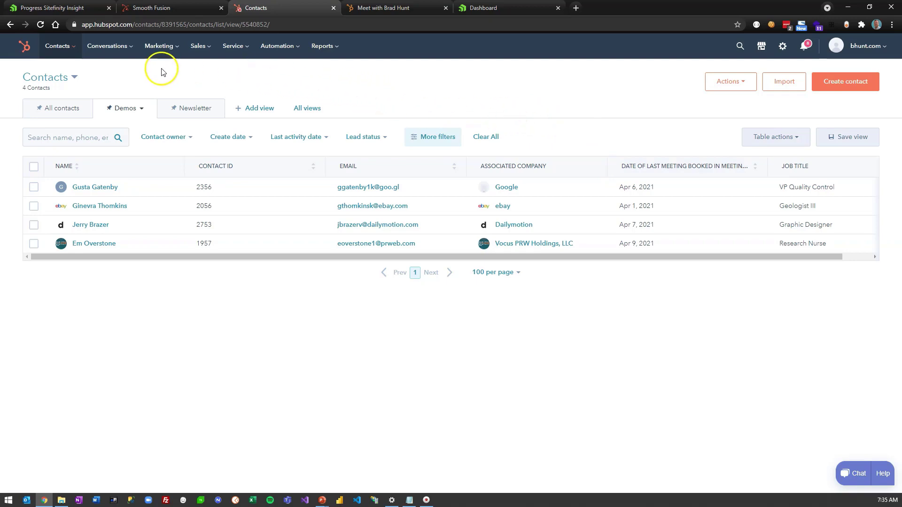
Export the Newsletter contact view as a CSV file with only the properties in its columns.
{"action": "left_click", "coordinate": [184, 109]}
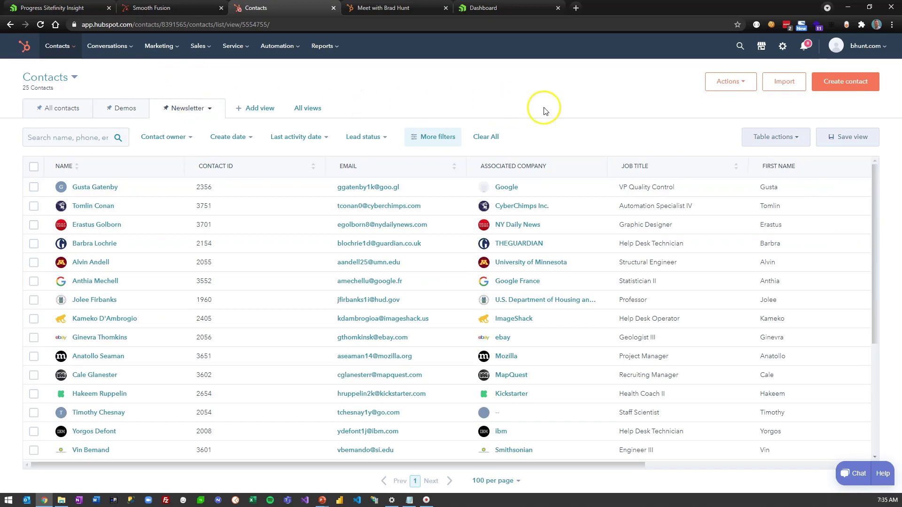
{"action": "left_click", "coordinate": [763, 139]}
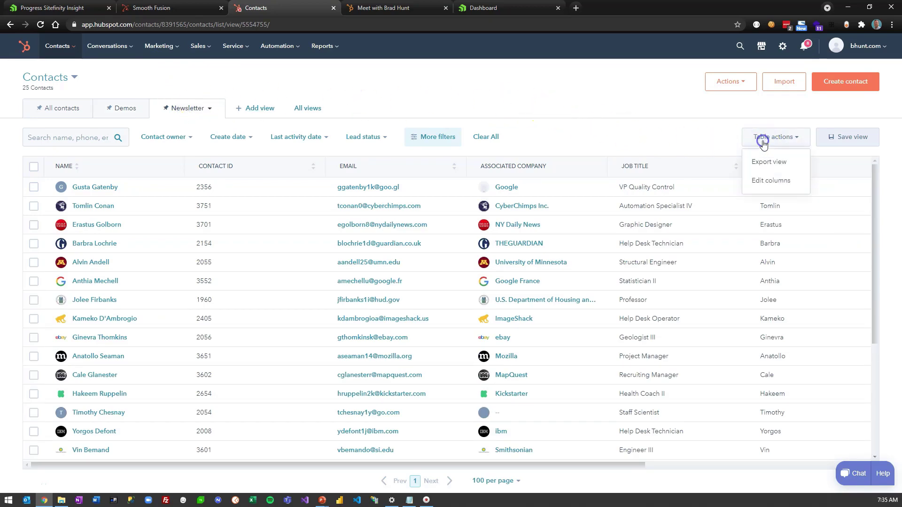
{"action": "left_click", "coordinate": [768, 162]}
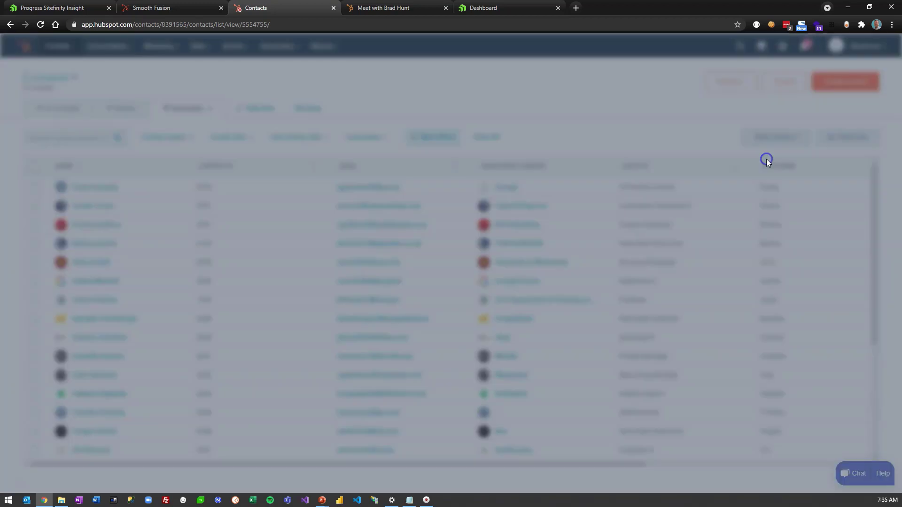
{"action": "left_click", "coordinate": [412, 176]}
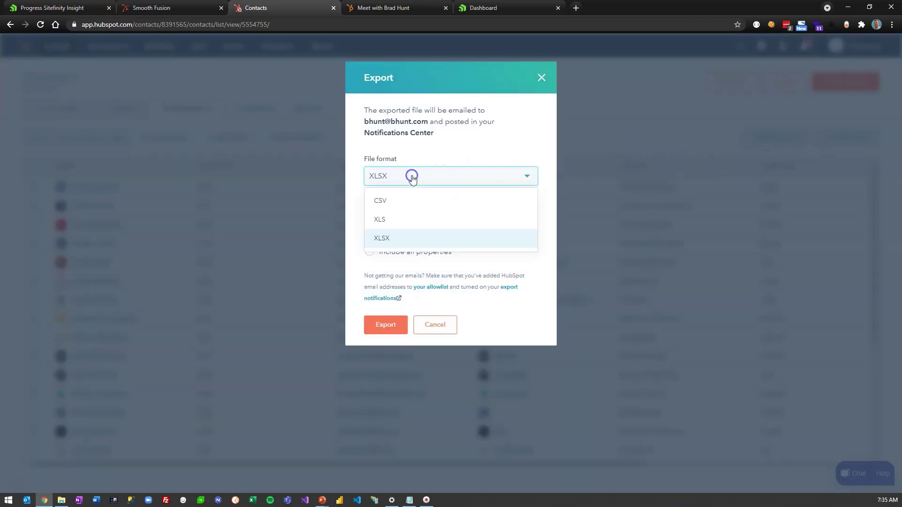
{"action": "left_click", "coordinate": [396, 199]}
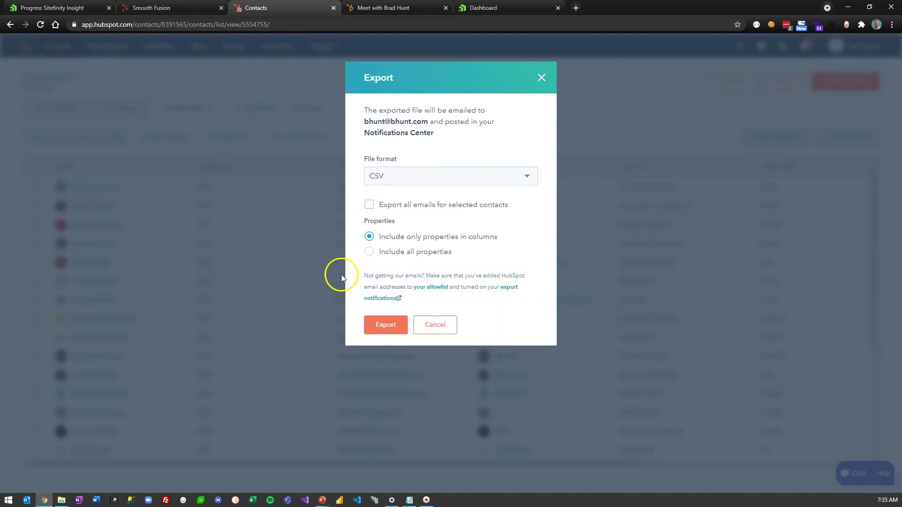
{"action": "left_click", "coordinate": [384, 325]}
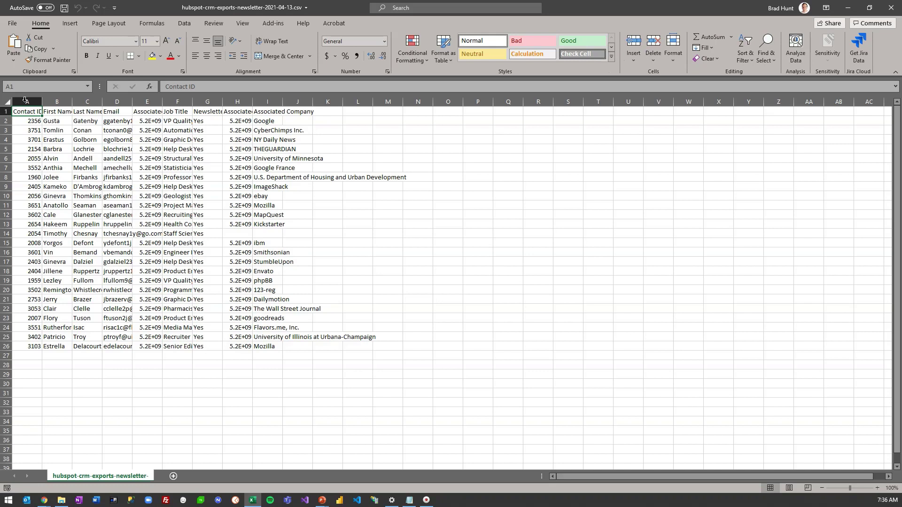
Autofit the widths of columns A to I in the exported newsletter CSV in Excel and check the Contact ID column.
{"action": "left_click_drag", "start_coordinate": [25, 100], "coordinate": [262, 102]}
{"action": "double_click", "coordinate": [293, 97]}
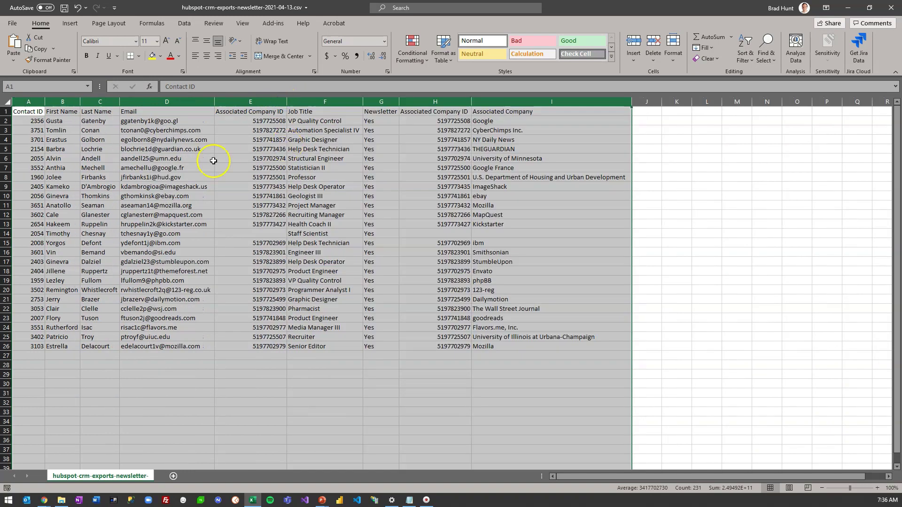
{"action": "left_click", "coordinate": [34, 101]}
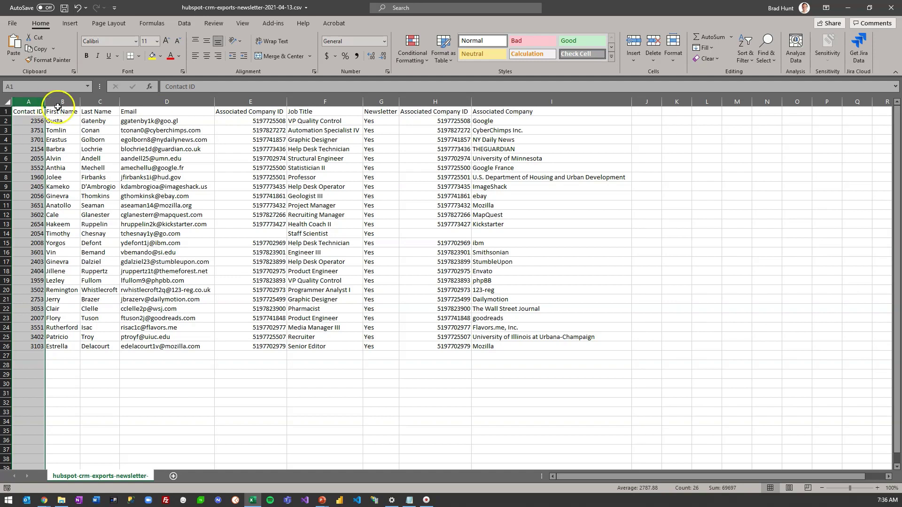
{"action": "left_click", "coordinate": [159, 97], "text": "ctrl"}
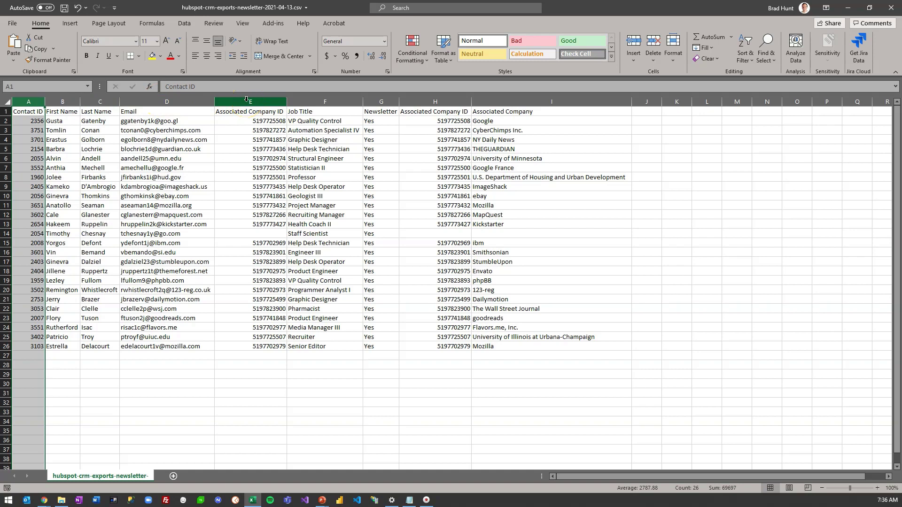
Delete both Associated Company ID columns from the newsletter sheet.
{"action": "left_click", "coordinate": [246, 100]}
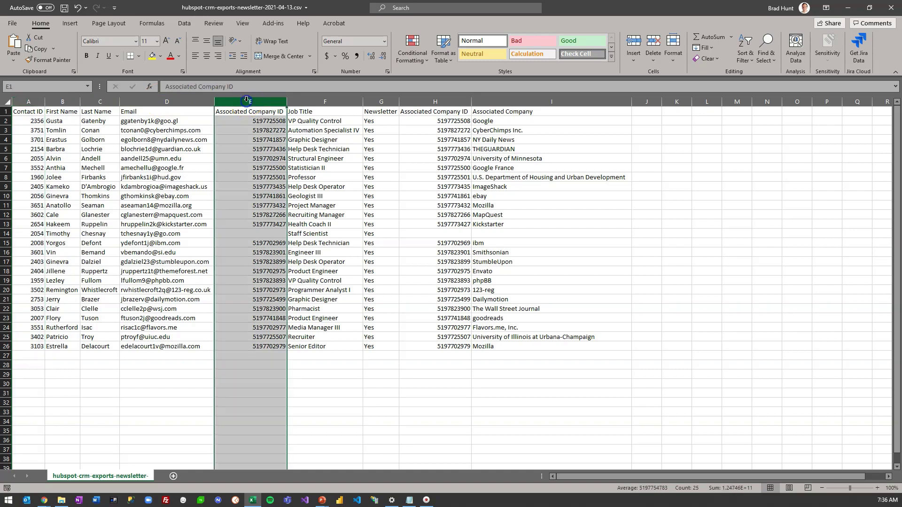
{"action": "left_click", "coordinate": [429, 101]}
{"action": "right_click", "coordinate": [262, 101]}
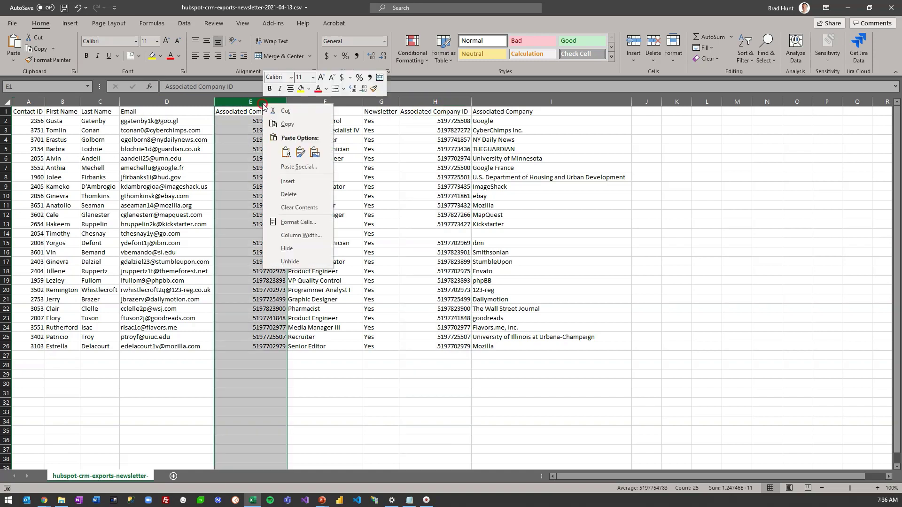
{"action": "left_click", "coordinate": [289, 194]}
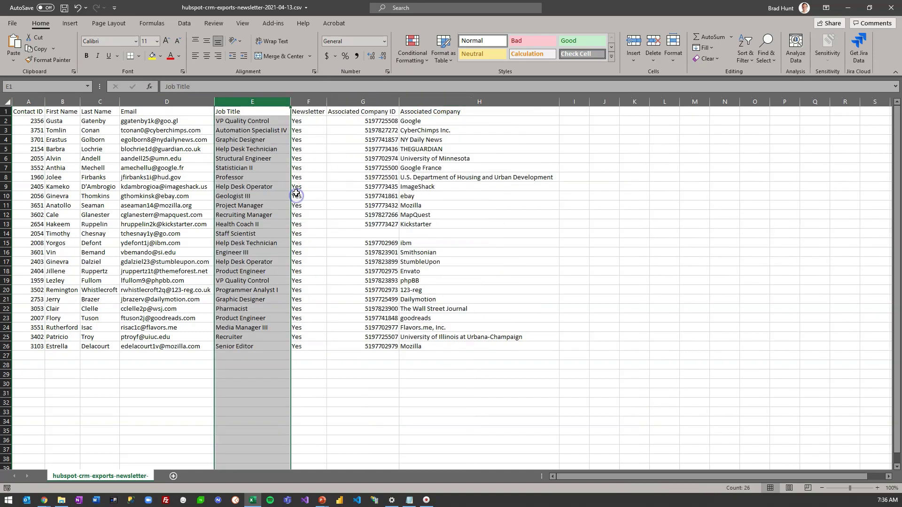
{"action": "left_click", "coordinate": [348, 102]}
{"action": "right_click", "coordinate": [348, 104]}
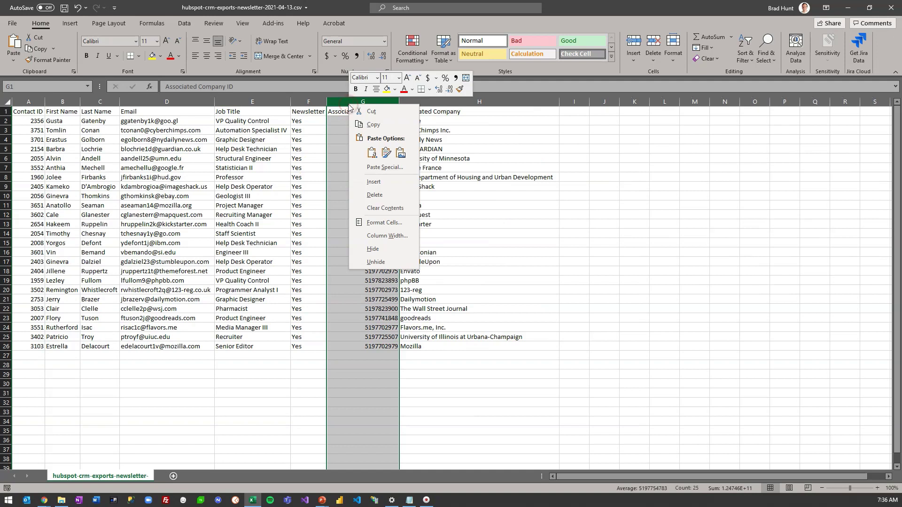
{"action": "left_click", "coordinate": [373, 194]}
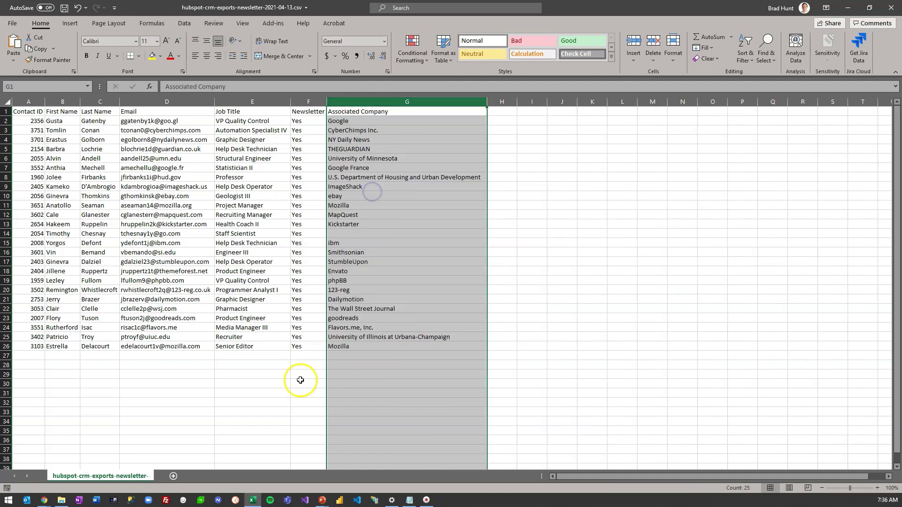
Check the Newsletter column and save the edited newsletter CSV file.
{"action": "left_click", "coordinate": [270, 383]}
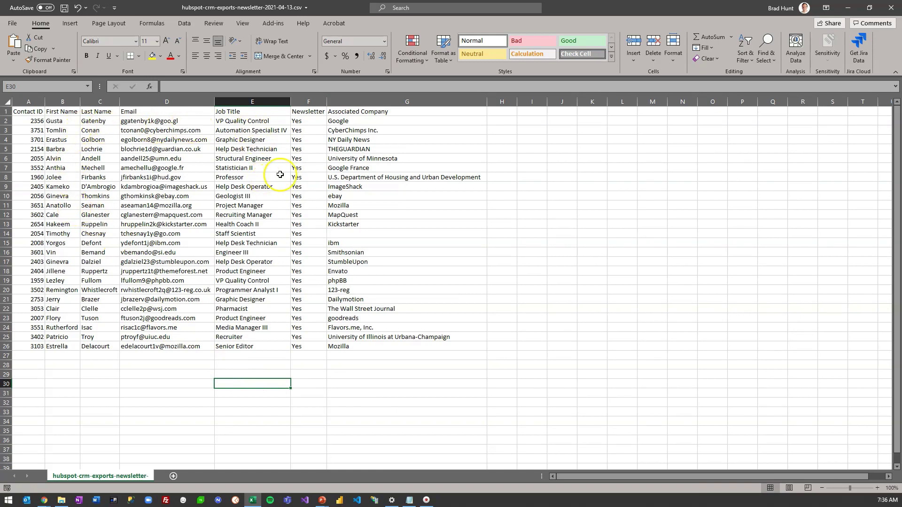
{"action": "left_click", "coordinate": [308, 102]}
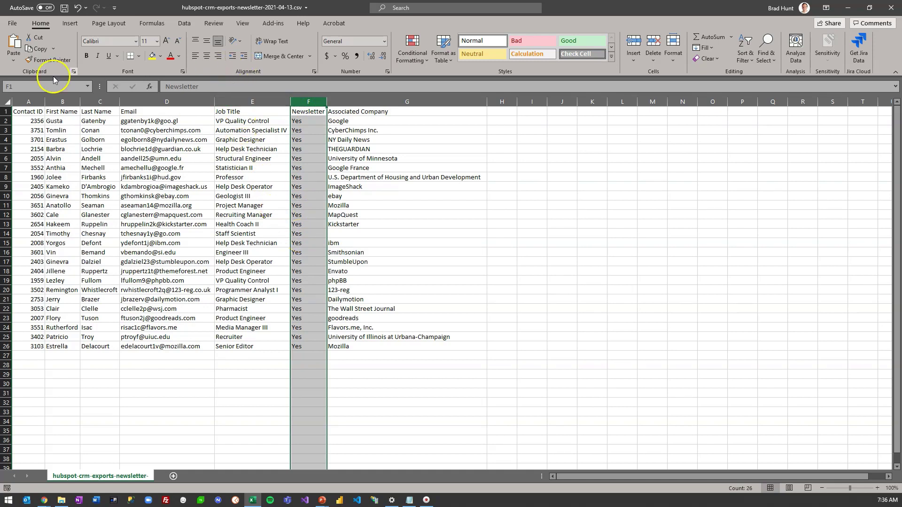
{"action": "left_click", "coordinate": [65, 9]}
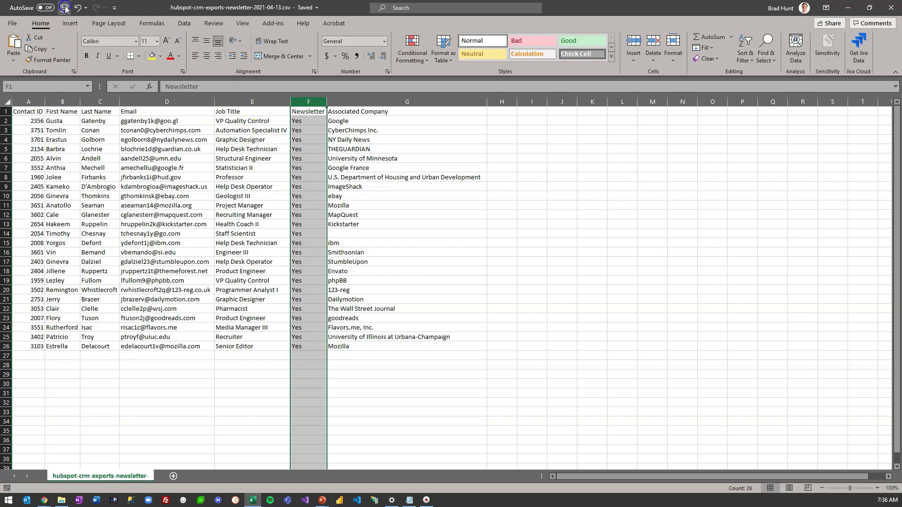
Switch to Sitefinity Insight and start a CSV file import as a data source for the Automate Demo data center.
{"action": "left_click", "coordinate": [840, 8]}
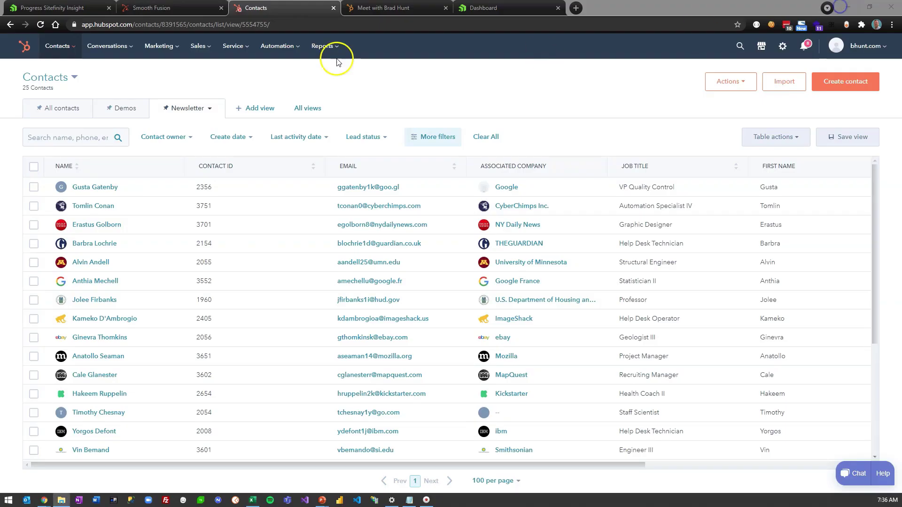
{"action": "left_click", "coordinate": [70, 10]}
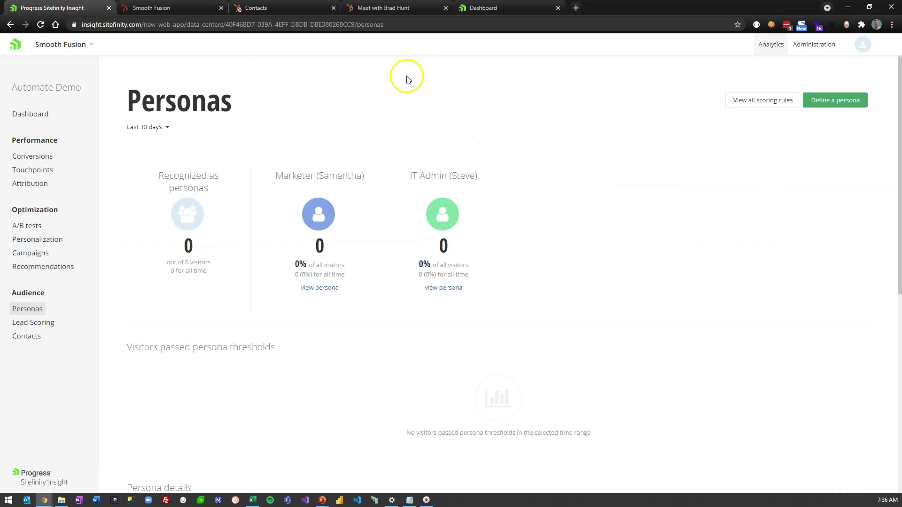
{"action": "left_click", "coordinate": [804, 47]}
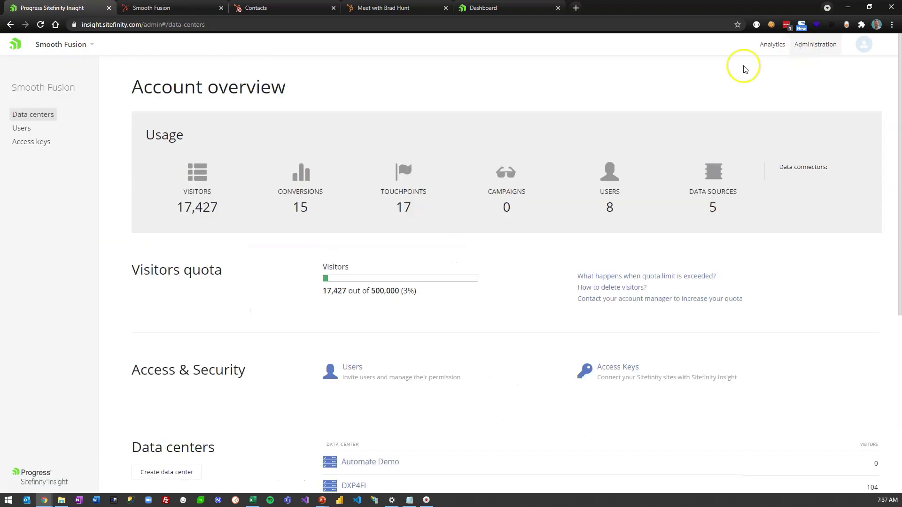
{"action": "scroll", "coordinate": [465, 281], "scroll_direction": "down", "scroll_amount": 3}
{"action": "left_click", "coordinate": [386, 323]}
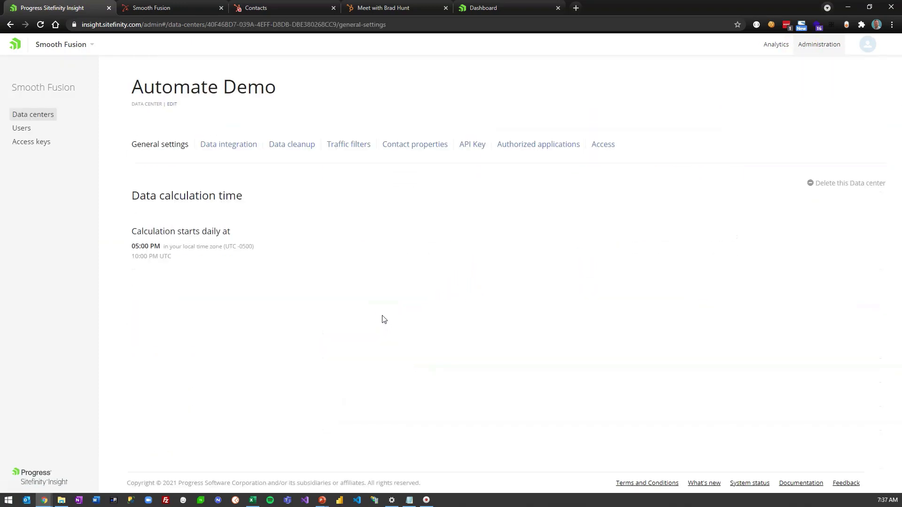
{"action": "left_click", "coordinate": [246, 146]}
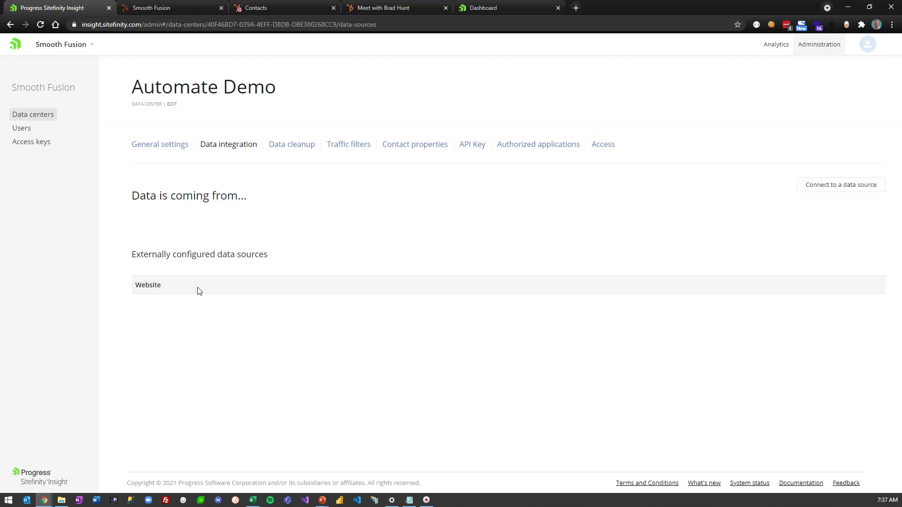
{"action": "left_click", "coordinate": [839, 193]}
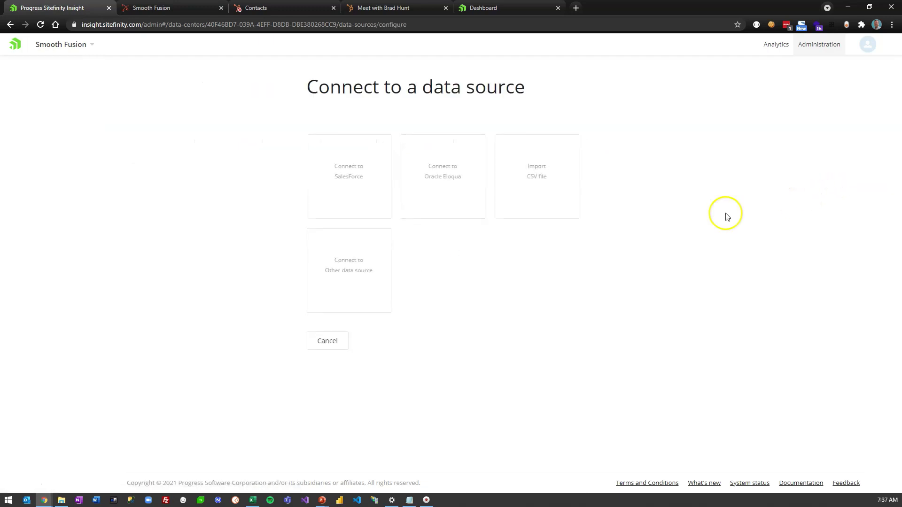
{"action": "left_click", "coordinate": [544, 207]}
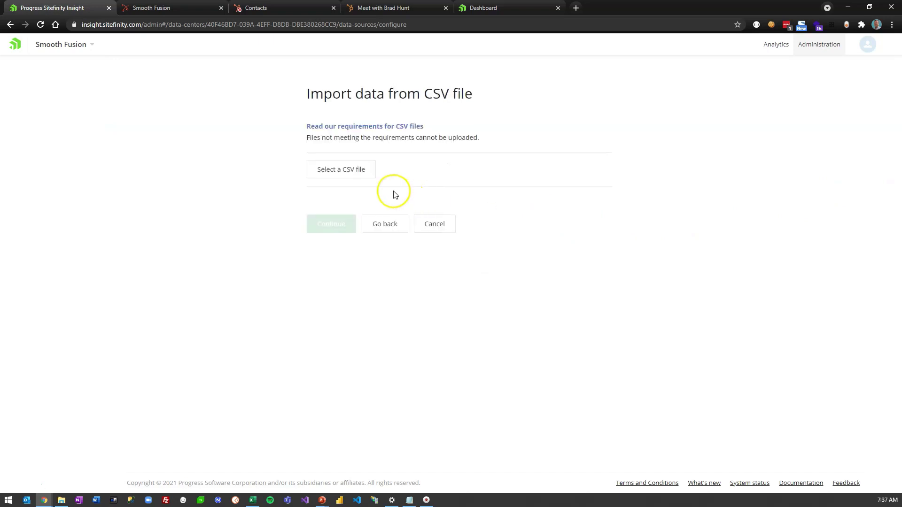
Try to upload hubspot-crm-exports-newsletter-2021-04-13.csv from the HubSpot Demo folder for the import.
{"action": "left_click", "coordinate": [346, 177]}
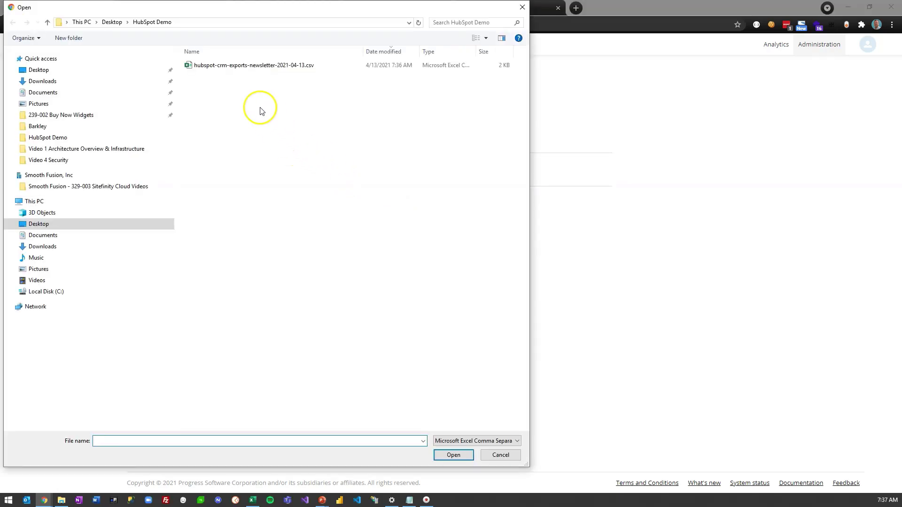
{"action": "left_click", "coordinate": [257, 69]}
{"action": "double_click", "coordinate": [258, 66]}
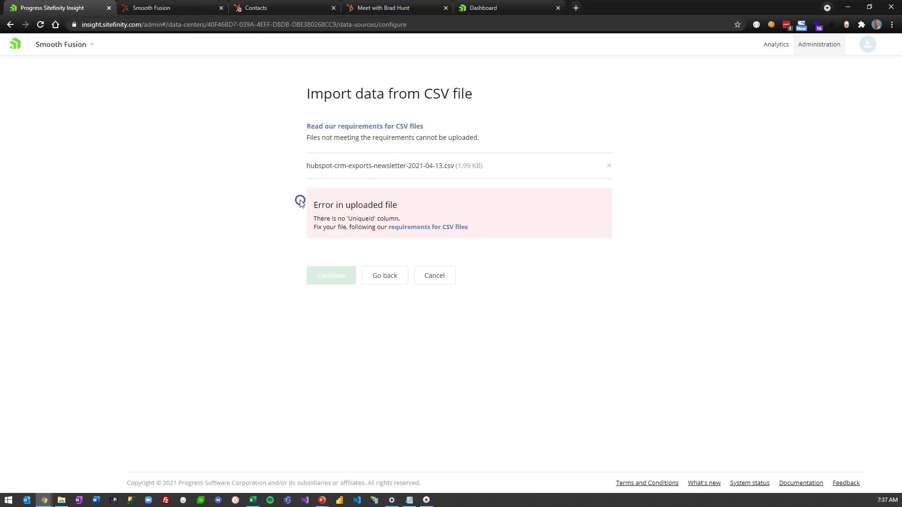
Open the requirements for CSV files and examine the interactions and client metadata column rules and the sample files.
{"action": "left_click", "coordinate": [431, 229]}
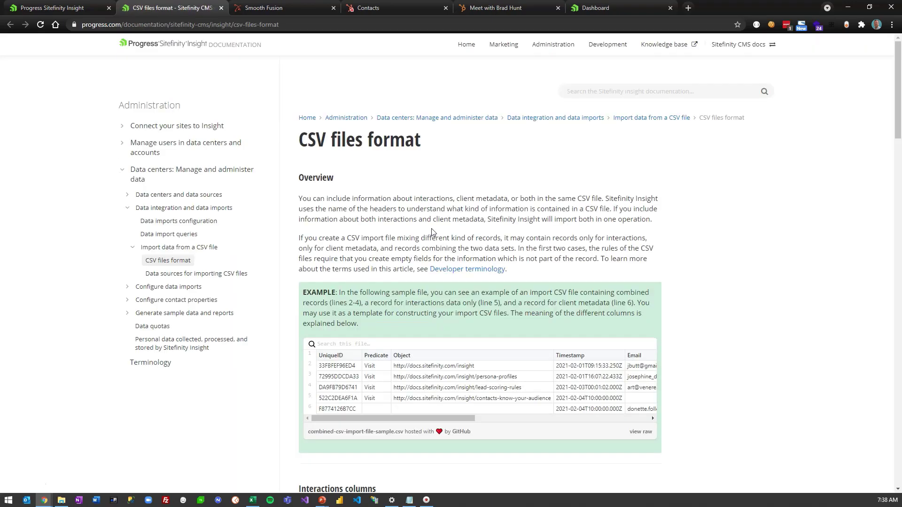
{"action": "left_click", "coordinate": [421, 231]}
{"action": "scroll", "coordinate": [421, 231], "scroll_direction": "down", "scroll_amount": 2}
{"action": "left_click", "coordinate": [399, 223]}
{"action": "left_click_drag", "start_coordinate": [408, 325], "coordinate": [363, 323]}
{"action": "left_click", "coordinate": [265, 338]}
{"action": "scroll", "coordinate": [266, 337], "scroll_direction": "down", "scroll_amount": 3}
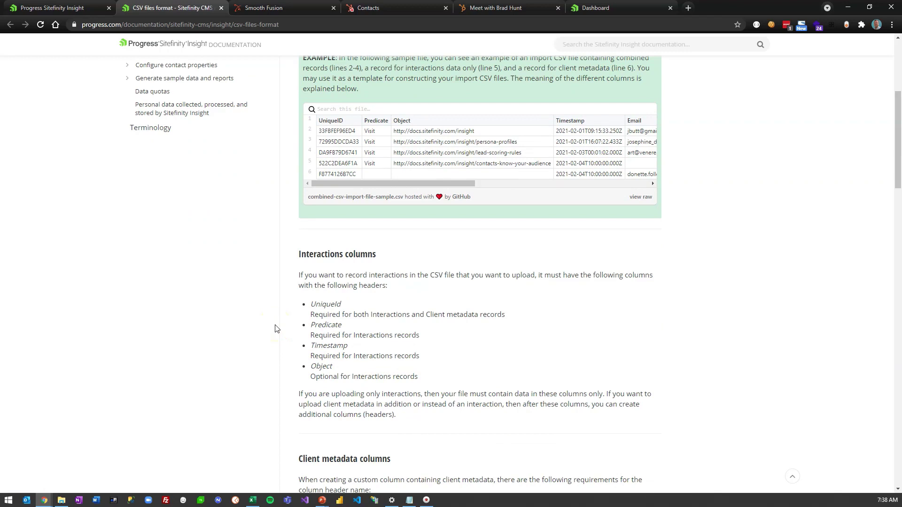
{"action": "scroll", "coordinate": [276, 328], "scroll_direction": "down", "scroll_amount": 12}
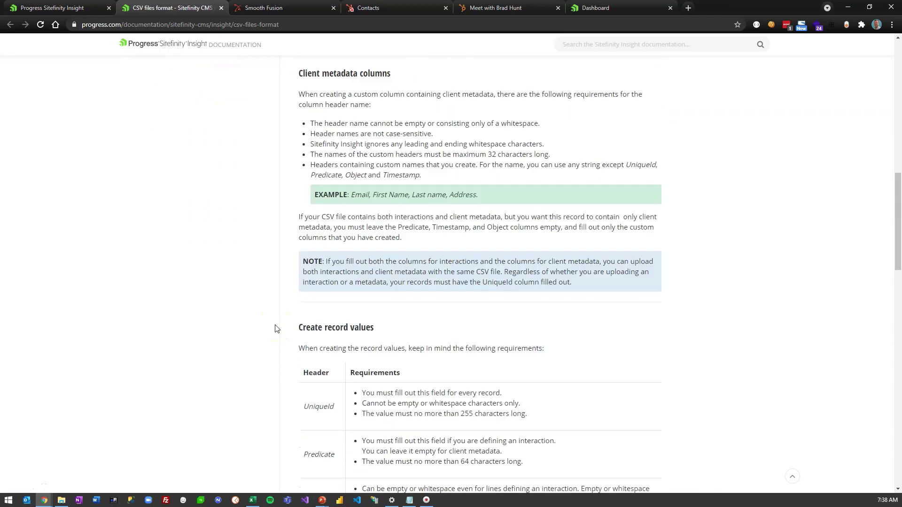
{"action": "scroll", "coordinate": [277, 328], "scroll_direction": "down", "scroll_amount": 12}
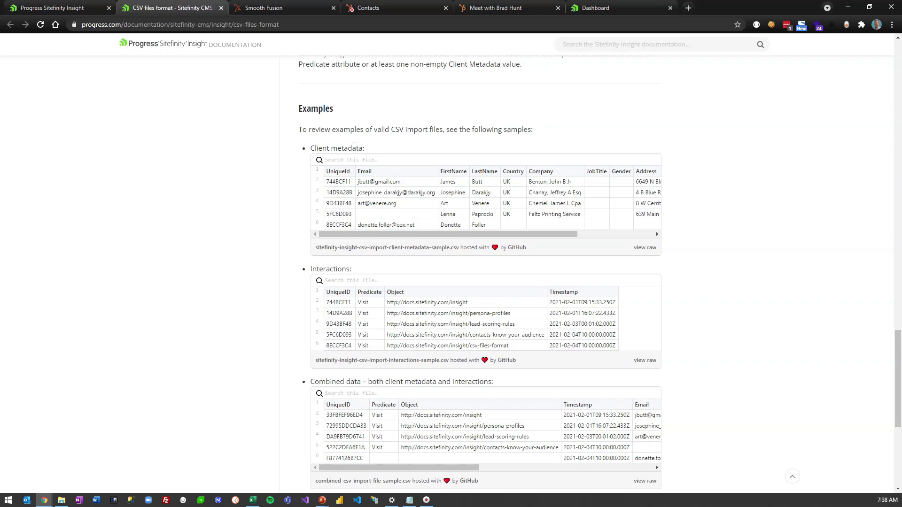
Rename the Contact ID header in cell A1 of the newsletter CSV in Excel to UniqueId, matching the documentation sample, and save the file.
{"action": "double_click", "coordinate": [336, 171]}
{"action": "left_click", "coordinate": [253, 502]}
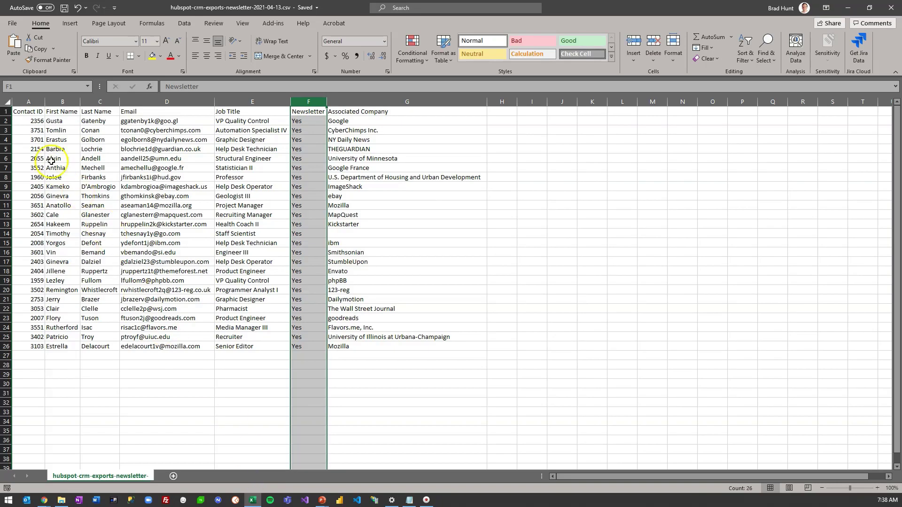
{"action": "left_click", "coordinate": [33, 112]}
{"action": "left_click_drag", "start_coordinate": [197, 86], "coordinate": [156, 87]}
{"action": "type", "text": "UniqueId"}
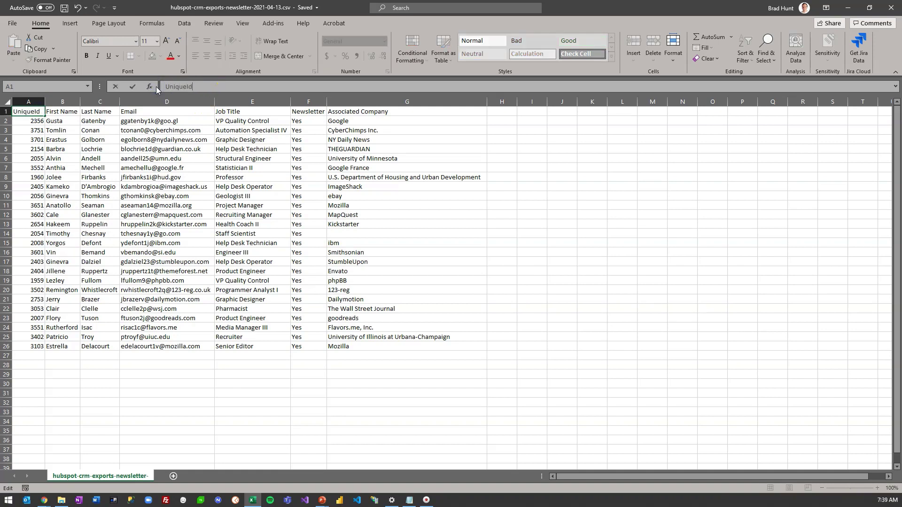
{"action": "key", "text": "ctrl+Return"}
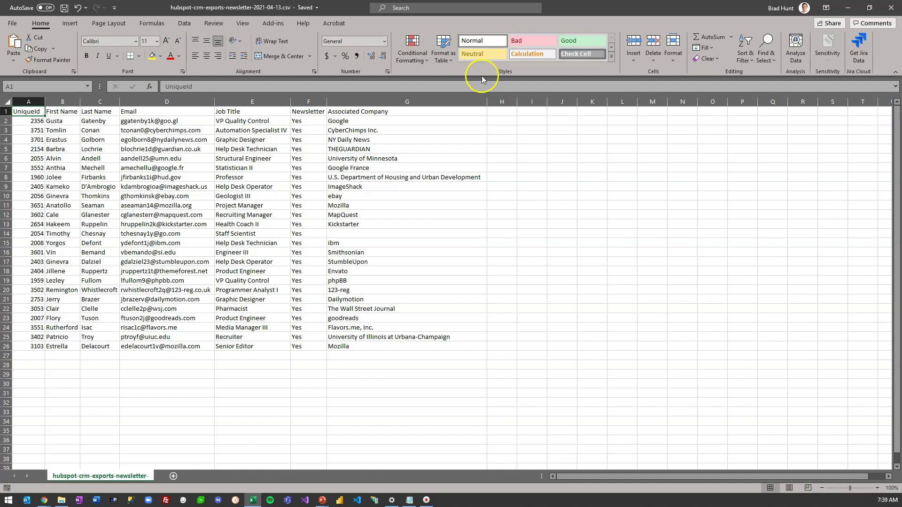
Back in Sitefinity Insight, replace the uploaded file with the updated newsletter CSV and import it to a new data source named HubSpot.
{"action": "left_click", "coordinate": [841, 8]}
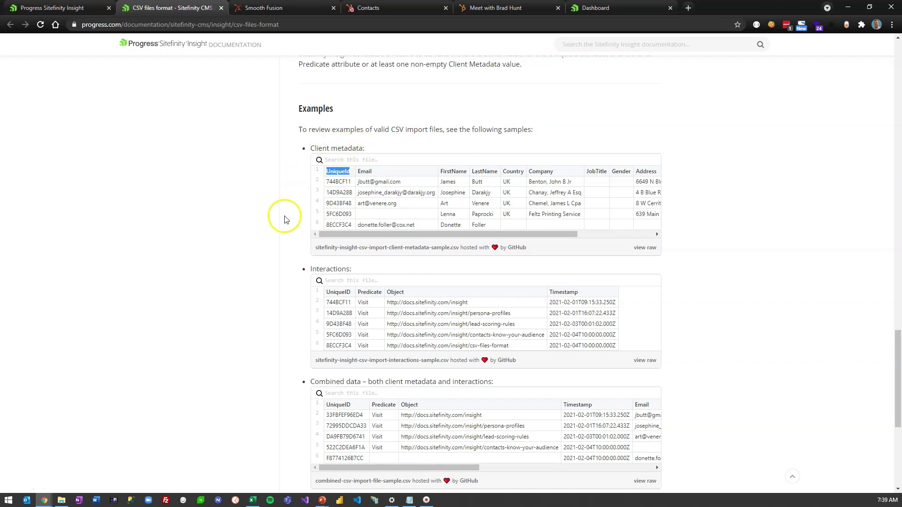
{"action": "scroll", "coordinate": [285, 219], "scroll_direction": "down", "scroll_amount": 1}
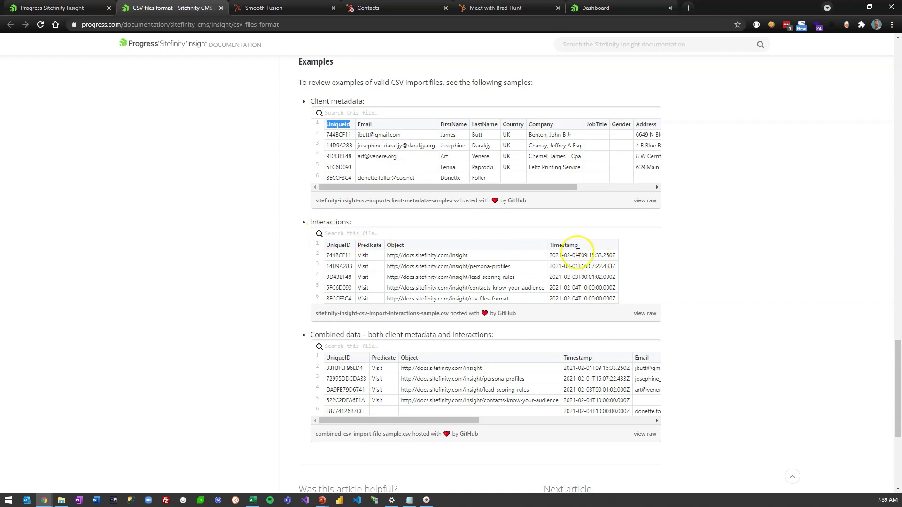
{"action": "scroll", "coordinate": [294, 209], "scroll_direction": "up", "scroll_amount": 1}
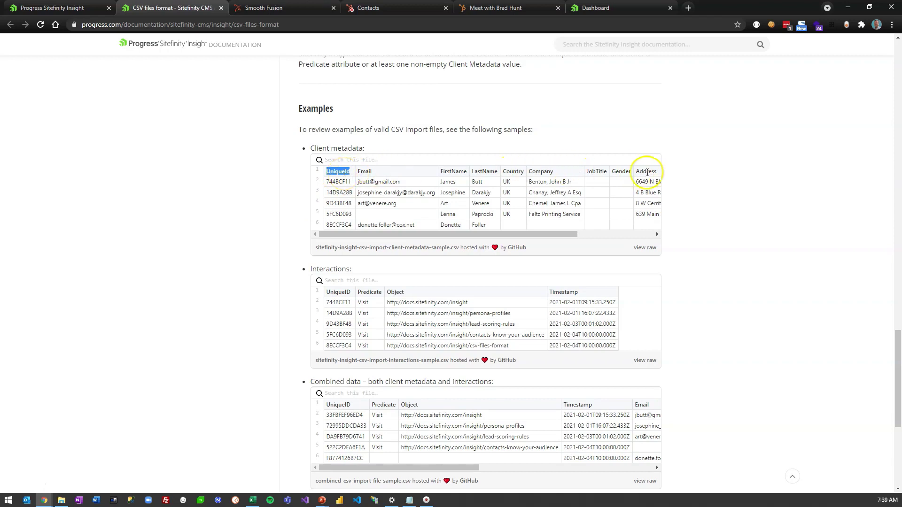
{"action": "left_click", "coordinate": [78, 8]}
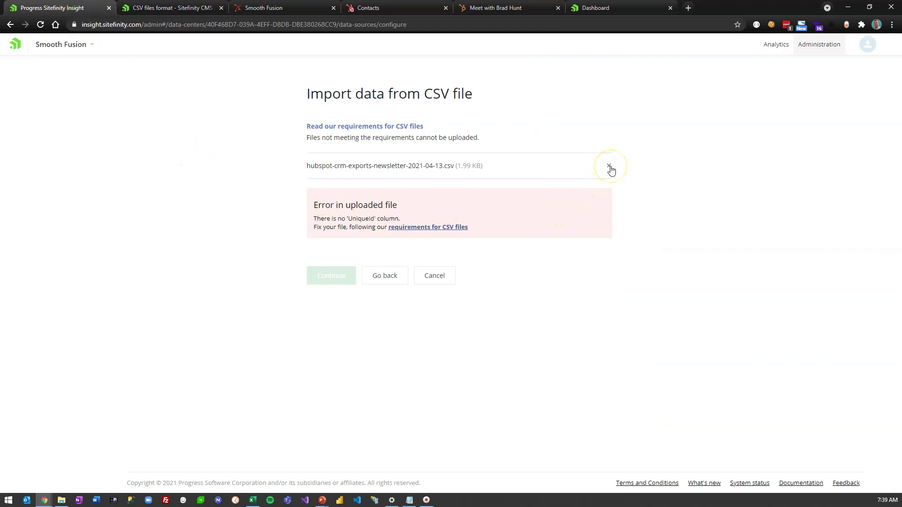
{"action": "left_click", "coordinate": [610, 167]}
{"action": "left_click", "coordinate": [329, 172]}
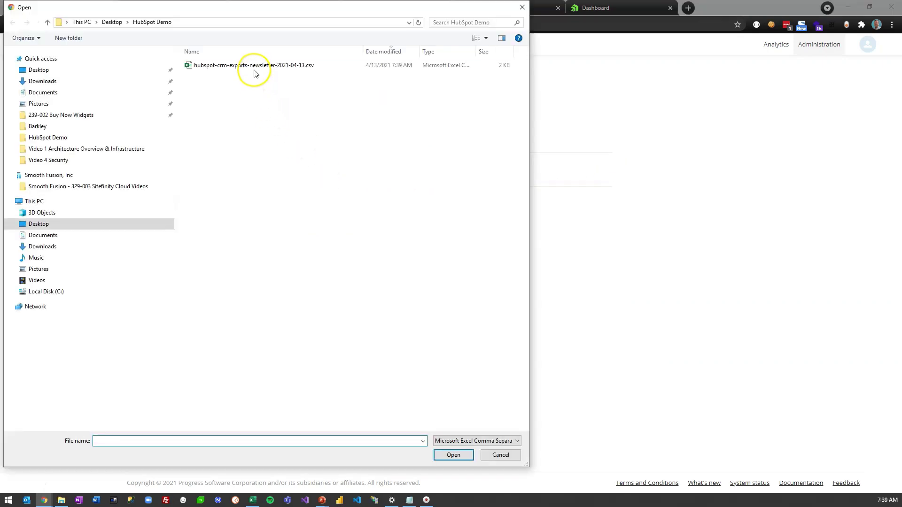
{"action": "double_click", "coordinate": [253, 70]}
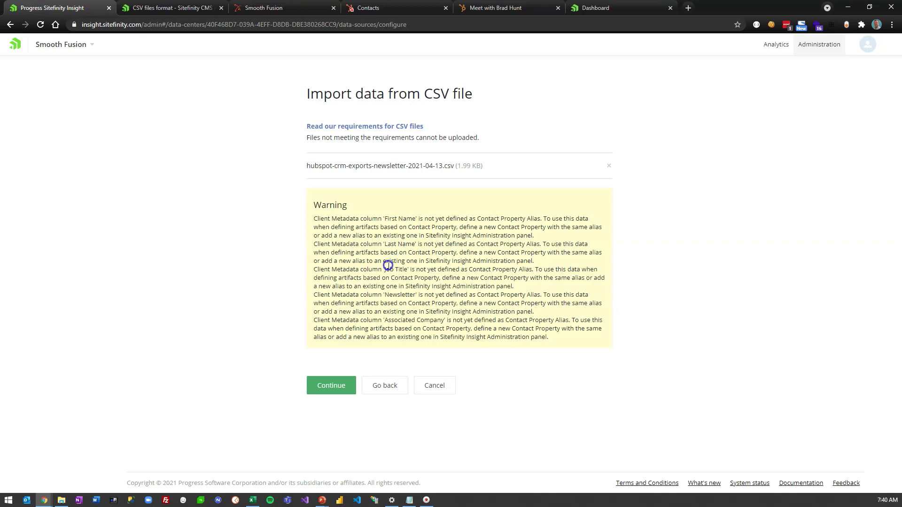
{"action": "left_click", "coordinate": [388, 323]}
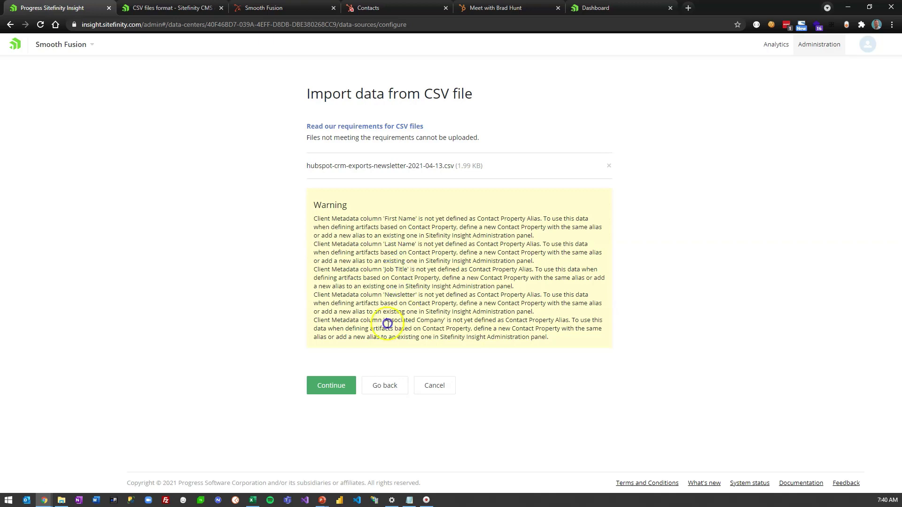
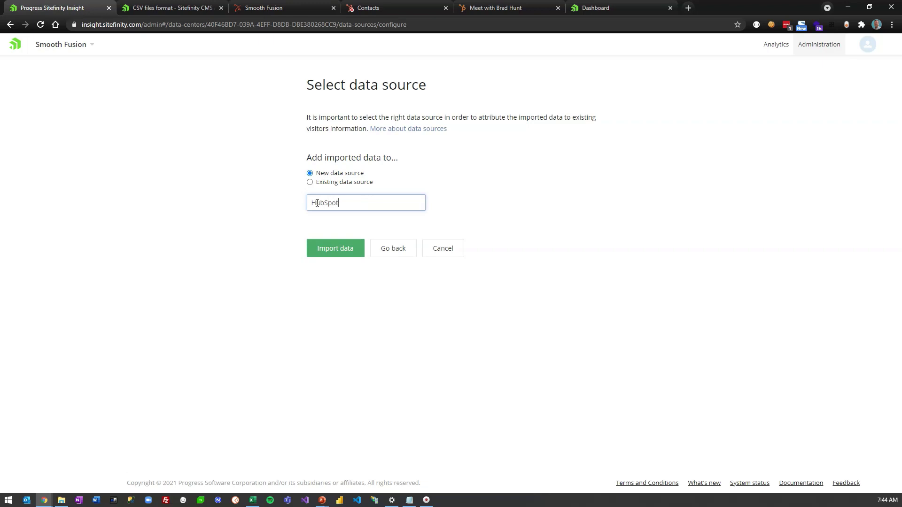
{"action": "left_click", "coordinate": [336, 250]}
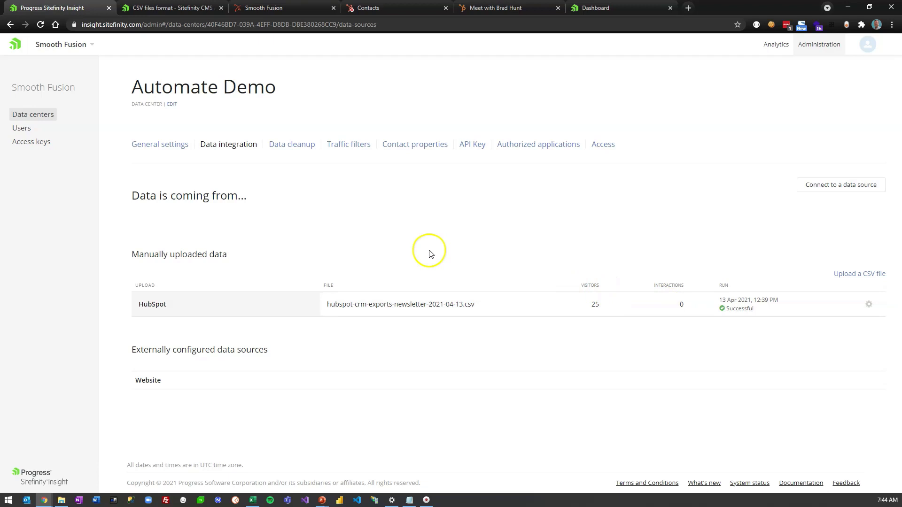
Add the reported property Job Title as a second data source of the JobTitle contact property and save it.
{"action": "left_click", "coordinate": [408, 145]}
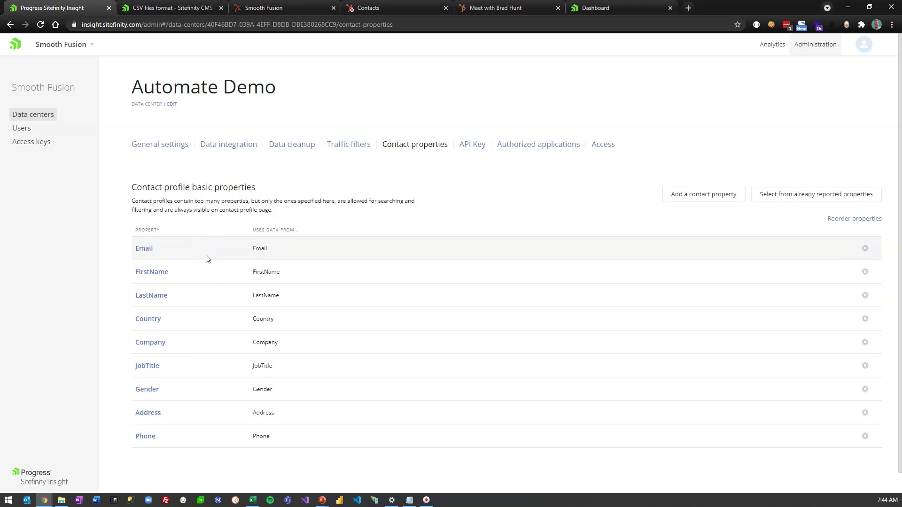
{"action": "scroll", "coordinate": [207, 258], "scroll_direction": "down", "scroll_amount": 1}
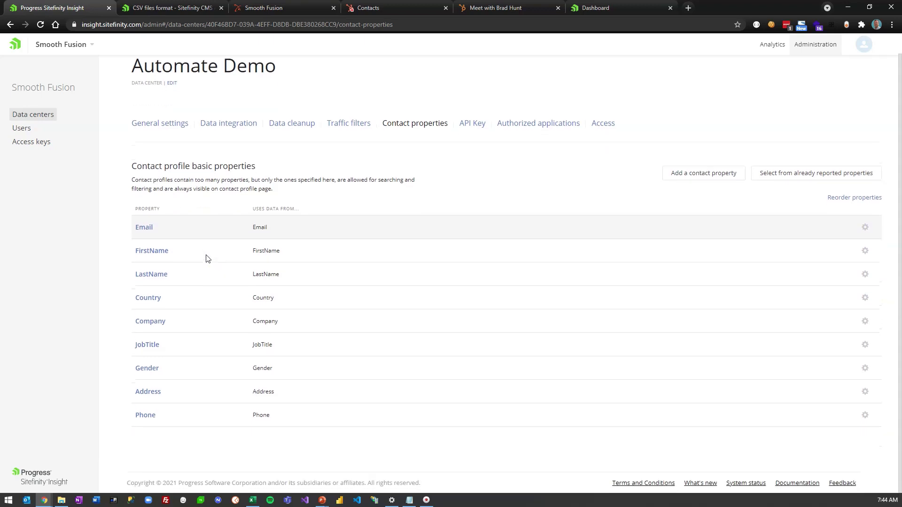
{"action": "left_click", "coordinate": [151, 347]}
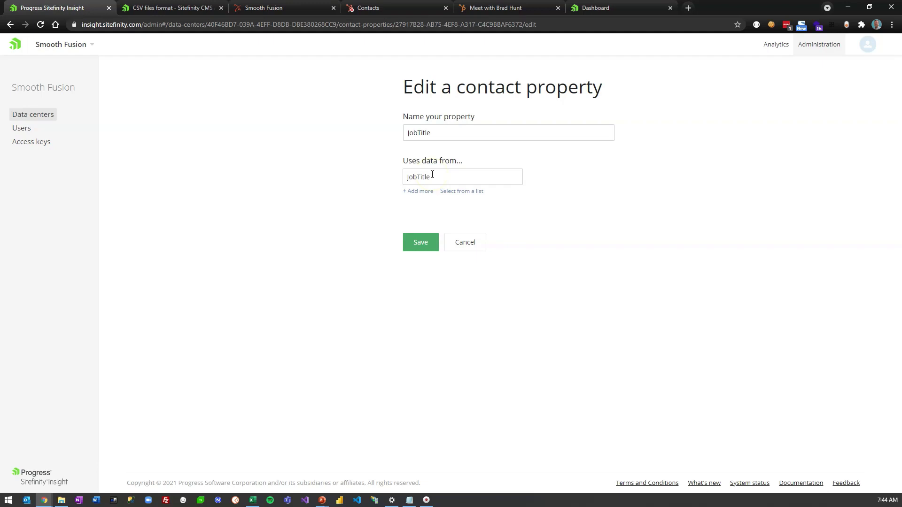
{"action": "left_click", "coordinate": [464, 192]}
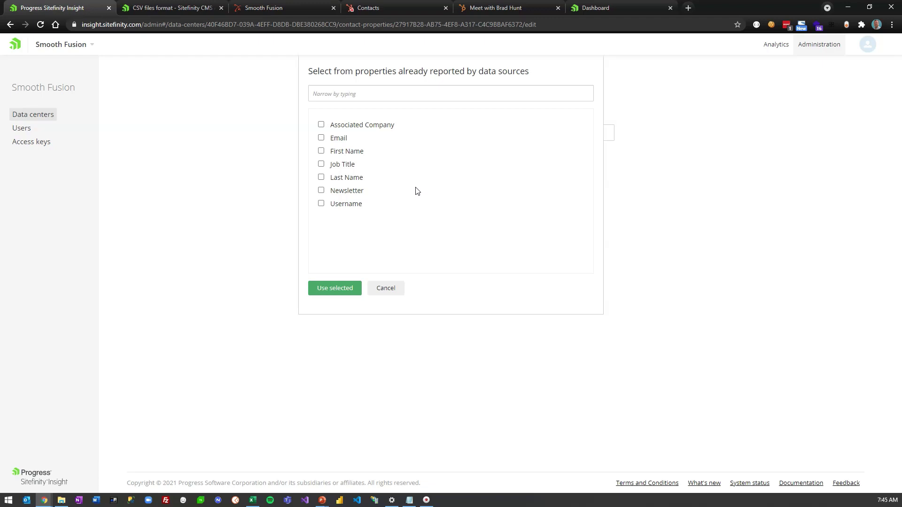
{"action": "left_click", "coordinate": [321, 164]}
{"action": "left_click", "coordinate": [334, 284]}
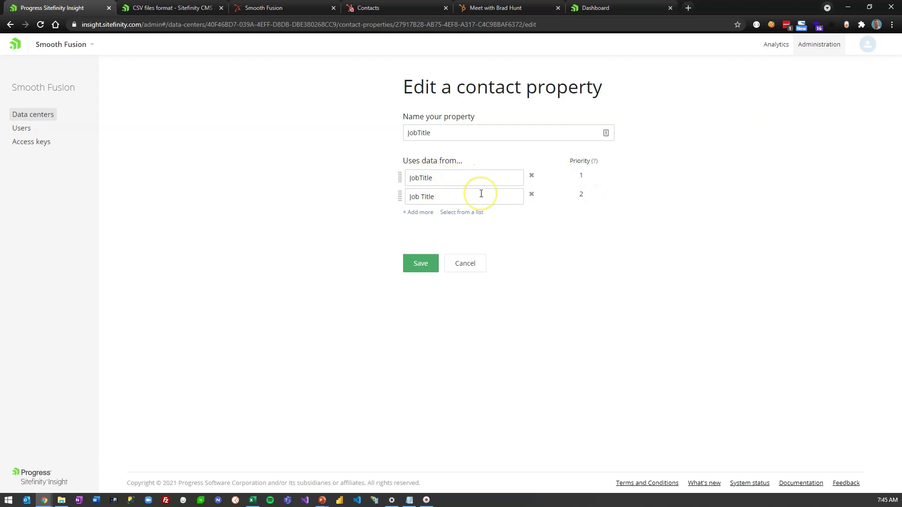
{"action": "left_click", "coordinate": [419, 263]}
Add the reported property First Name as a second data source of the FirstName contact property and save it.
{"action": "left_click", "coordinate": [158, 297]}
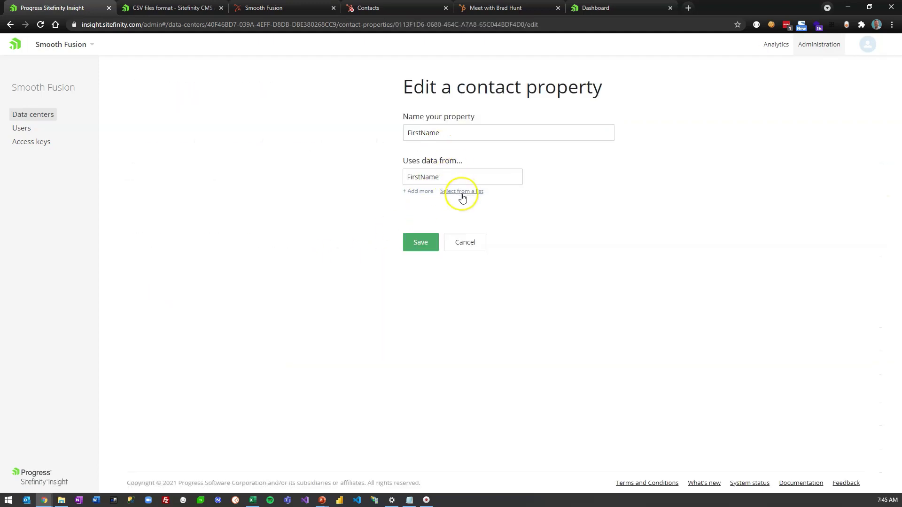
{"action": "left_click", "coordinate": [462, 192]}
{"action": "left_click", "coordinate": [360, 152]}
{"action": "left_click", "coordinate": [322, 152]}
{"action": "left_click", "coordinate": [331, 288]}
{"action": "left_click", "coordinate": [414, 266]}
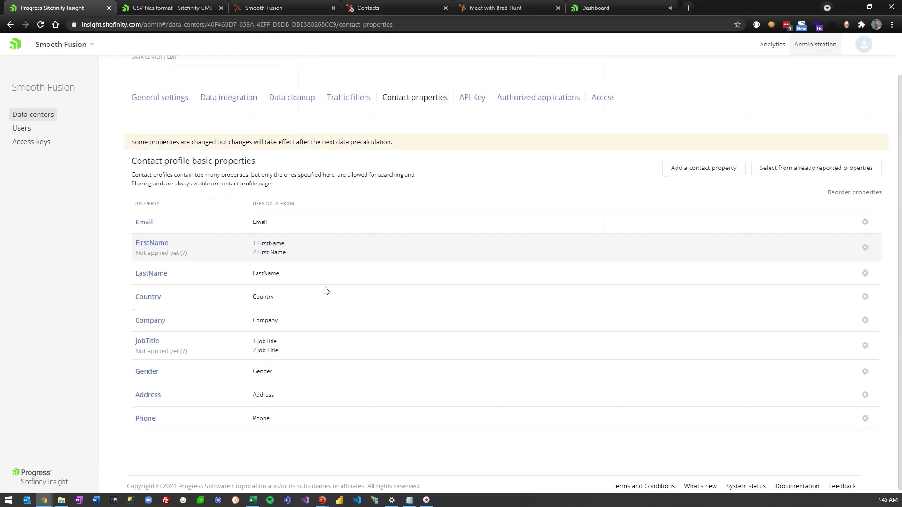
Add the reported property Last Name as a second data source of the LastName contact property and save it.
{"action": "left_click", "coordinate": [157, 276]}
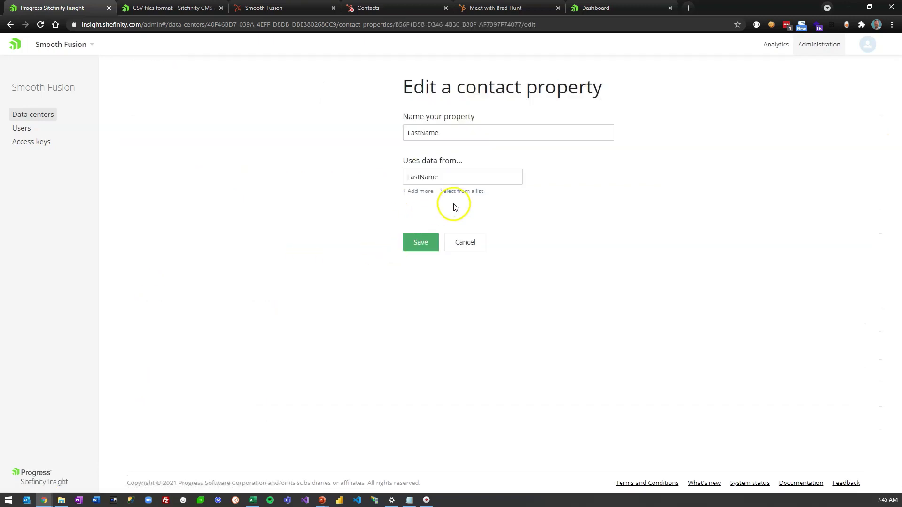
{"action": "left_click", "coordinate": [468, 192]}
{"action": "left_click", "coordinate": [321, 177]}
{"action": "left_click", "coordinate": [336, 287]}
{"action": "left_click", "coordinate": [421, 263]}
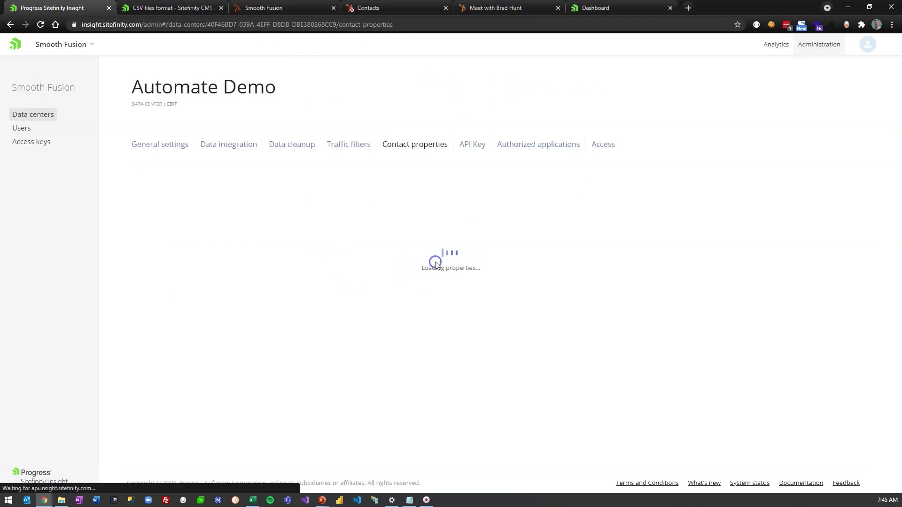
{"action": "scroll", "coordinate": [291, 324], "scroll_direction": "down", "scroll_amount": 2}
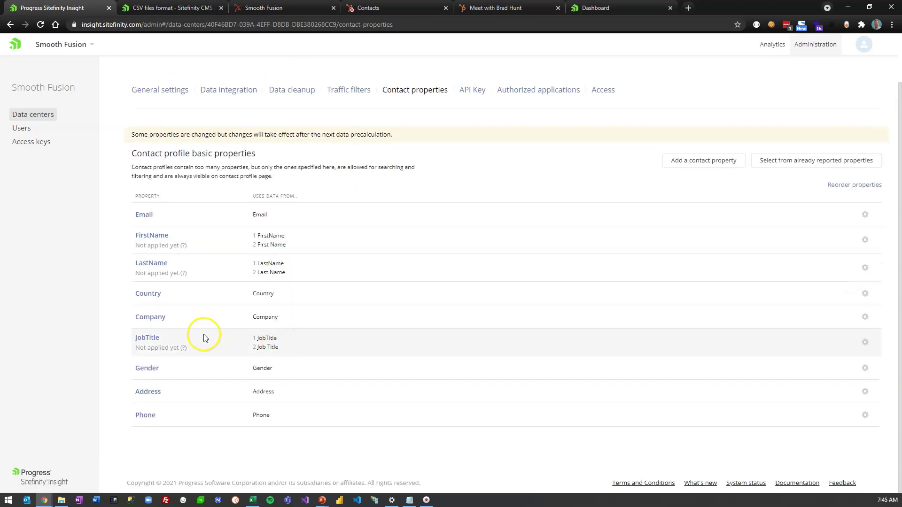
Add the reported property Associated Company as a second data source of the Company contact property and save it.
{"action": "left_click", "coordinate": [152, 317]}
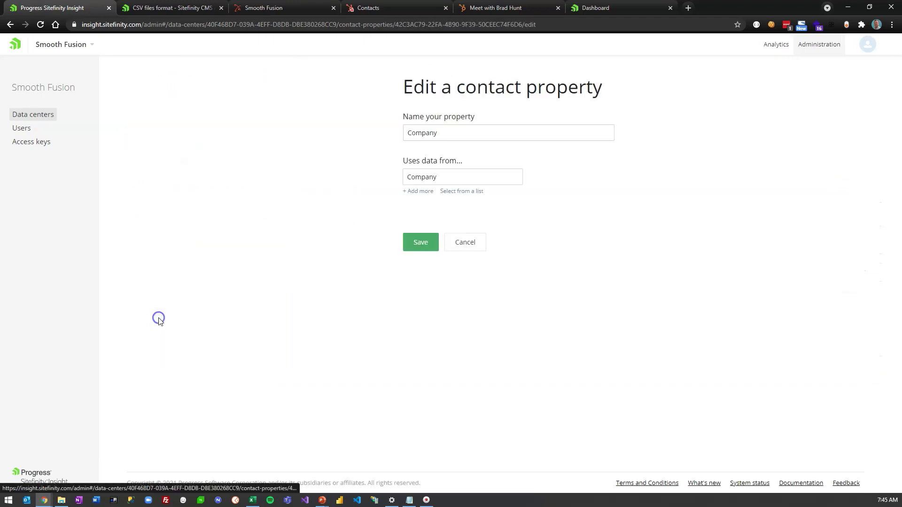
{"action": "left_click", "coordinate": [463, 193]}
{"action": "left_click", "coordinate": [321, 125]}
{"action": "left_click", "coordinate": [328, 287]}
{"action": "left_click", "coordinate": [417, 263]}
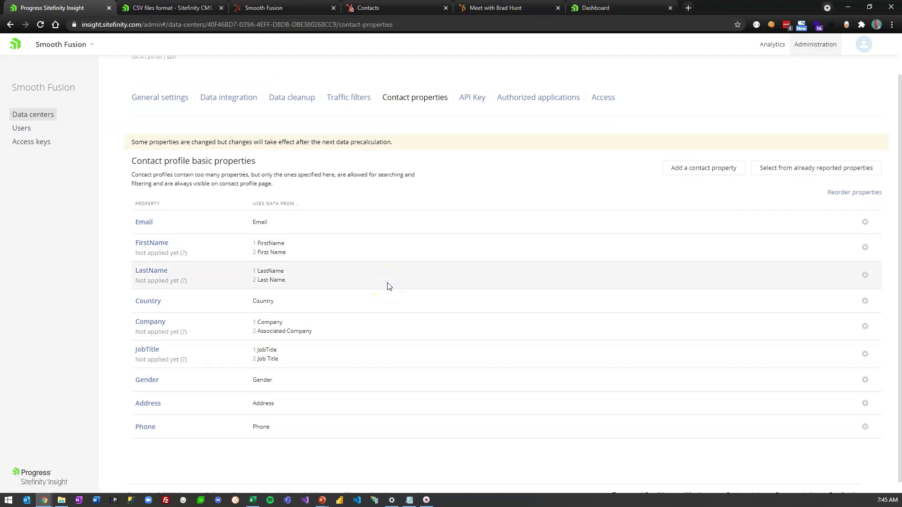
{"action": "left_click", "coordinate": [303, 253]}
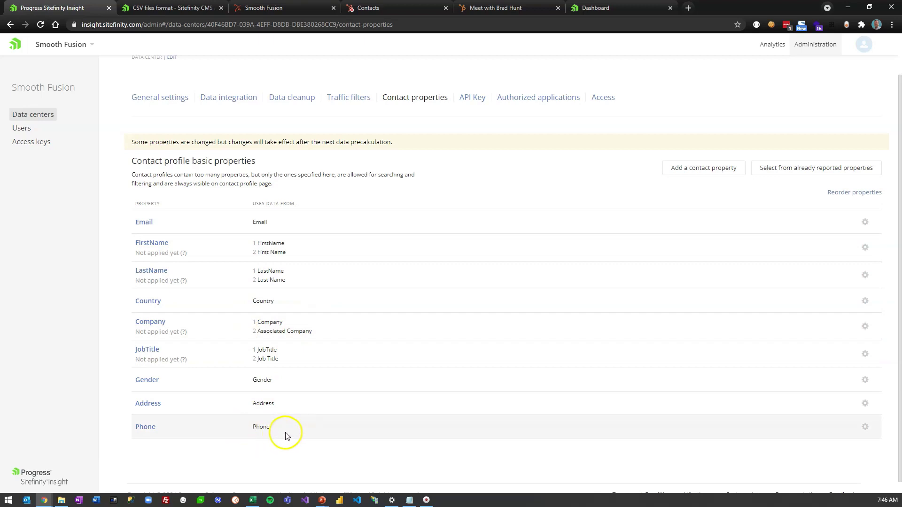
Add a contact property named Newsletter that uses data from the reported property Newsletter, and save it.
{"action": "left_click", "coordinate": [693, 176]}
{"action": "left_click", "coordinate": [418, 131]}
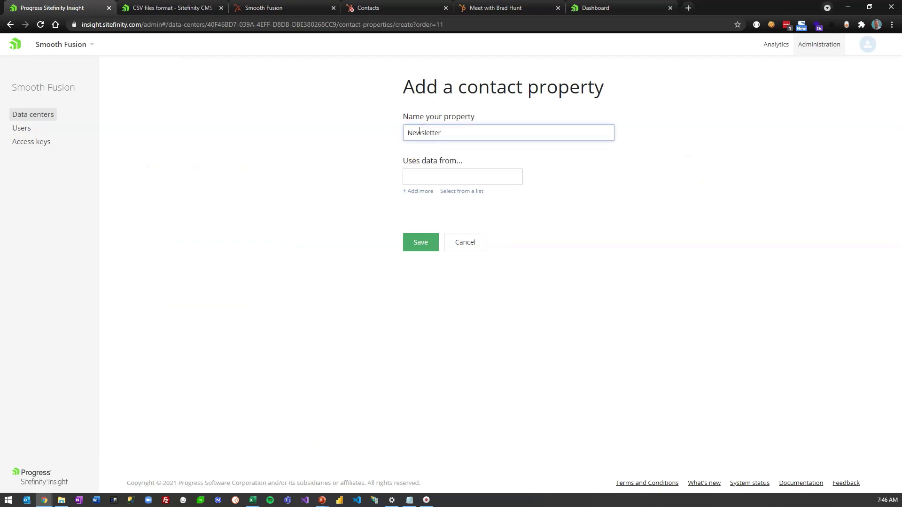
{"action": "left_click", "coordinate": [462, 192]}
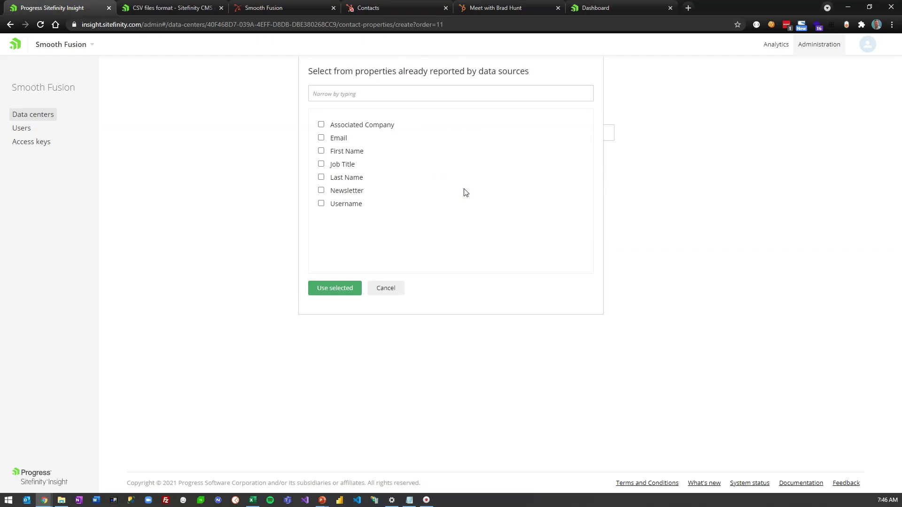
{"action": "left_click", "coordinate": [321, 191]}
{"action": "left_click", "coordinate": [322, 287]}
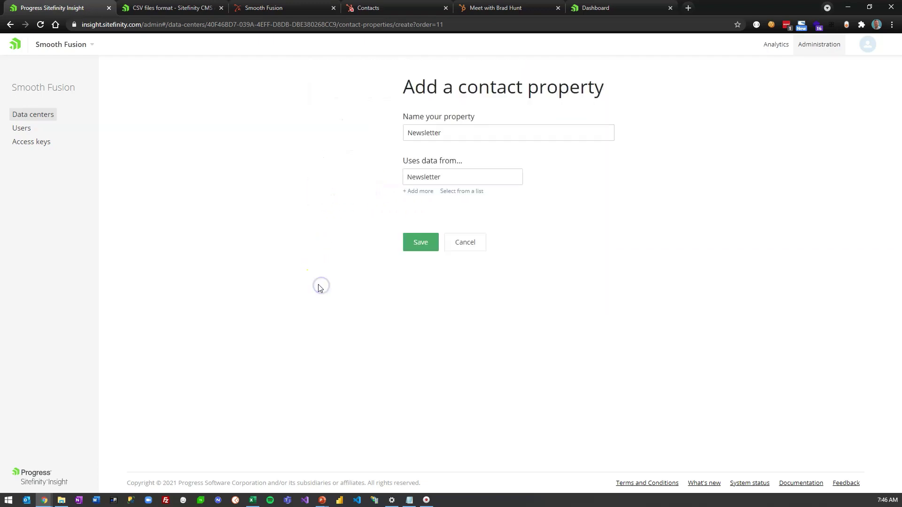
{"action": "left_click", "coordinate": [417, 243]}
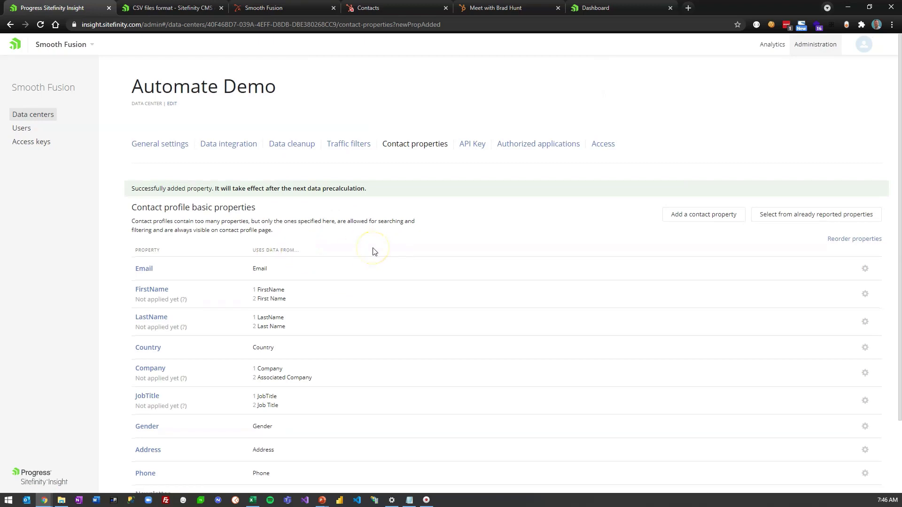
{"action": "scroll", "coordinate": [374, 252], "scroll_direction": "down", "scroll_amount": 1}
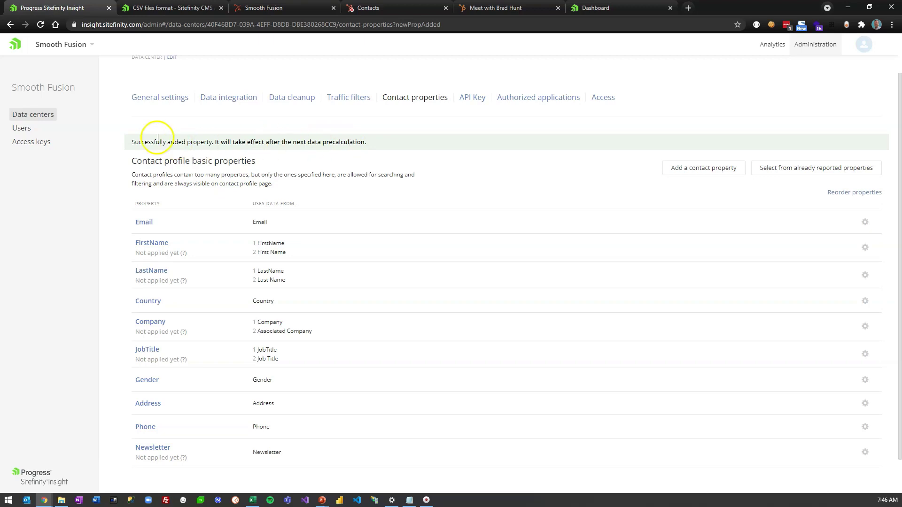
Check the data center's daily calculation time in the general settings, then review the updated list of contact properties.
{"action": "left_click", "coordinate": [158, 102]}
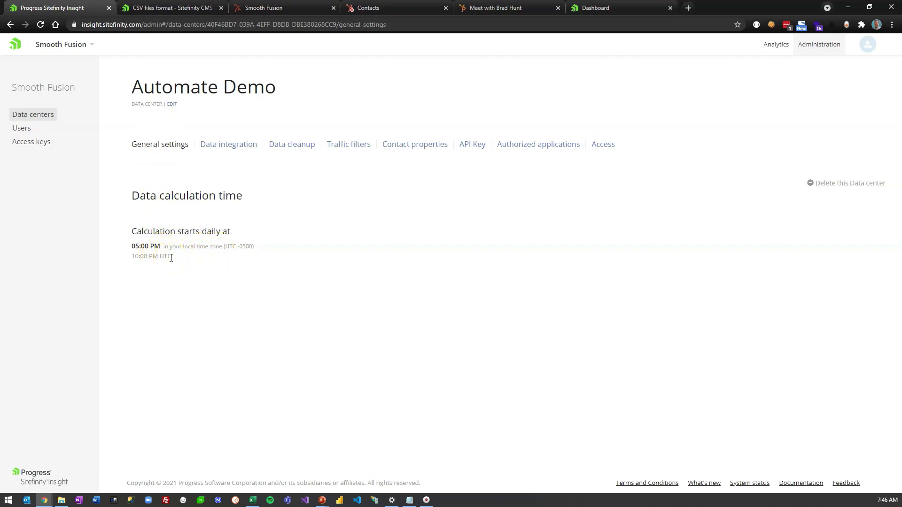
{"action": "left_click", "coordinate": [397, 144]}
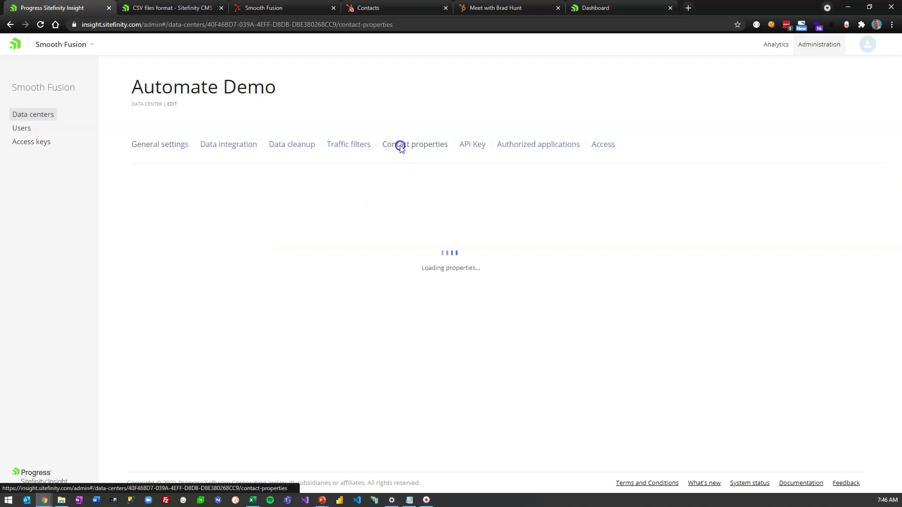
{"action": "scroll", "coordinate": [368, 357], "scroll_direction": "down", "scroll_amount": 1}
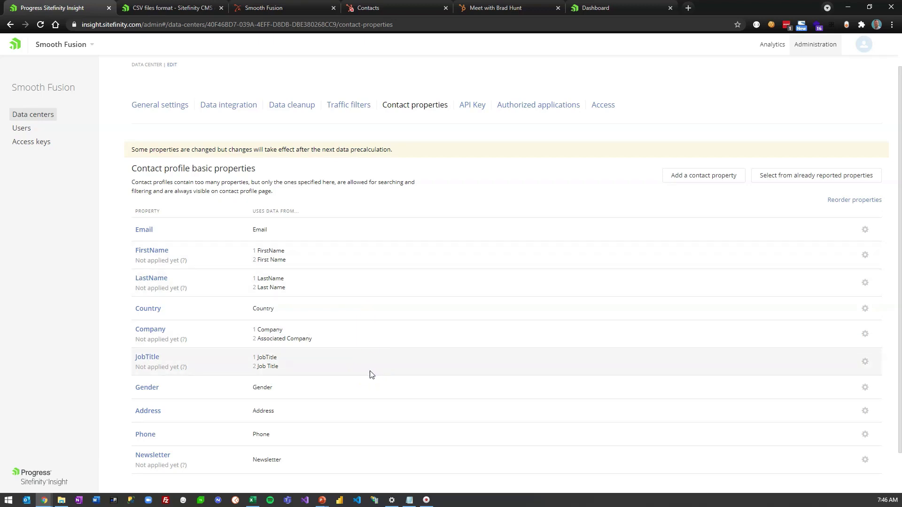
{"action": "left_click", "coordinate": [363, 200]}
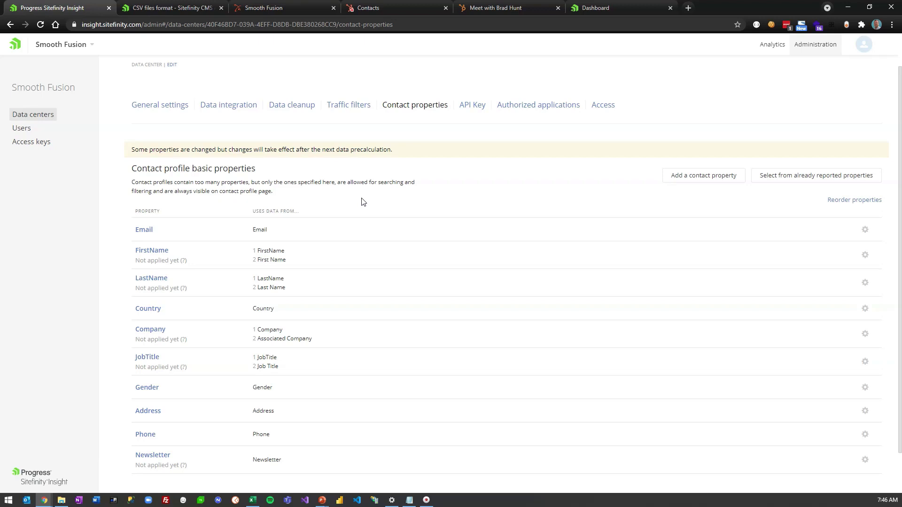
{"action": "scroll", "coordinate": [362, 201], "scroll_direction": "up", "scroll_amount": 2}
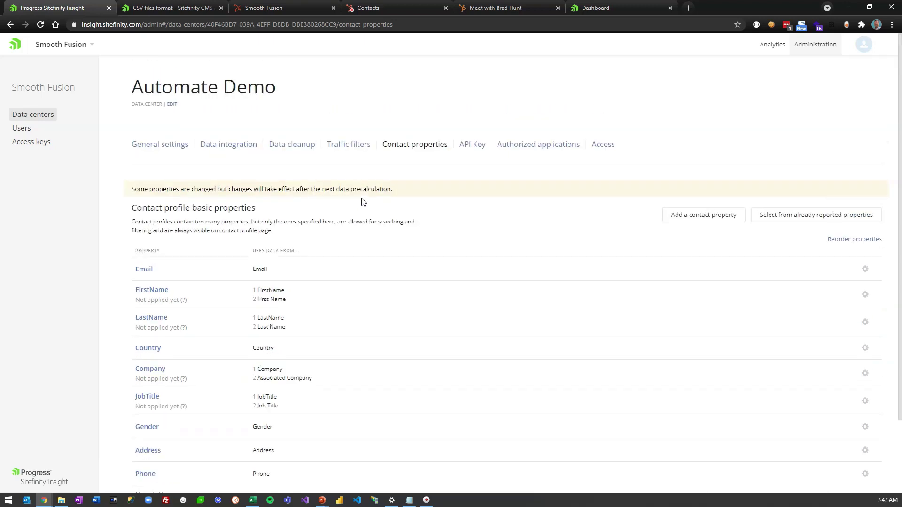
{"action": "scroll", "coordinate": [363, 201], "scroll_direction": "down", "scroll_amount": 1}
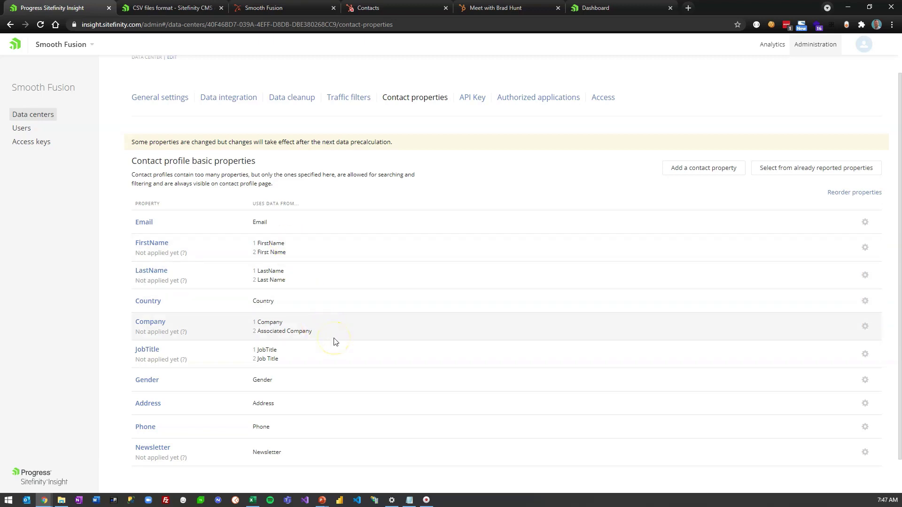
{"action": "scroll", "coordinate": [335, 341], "scroll_direction": "up", "scroll_amount": 1}
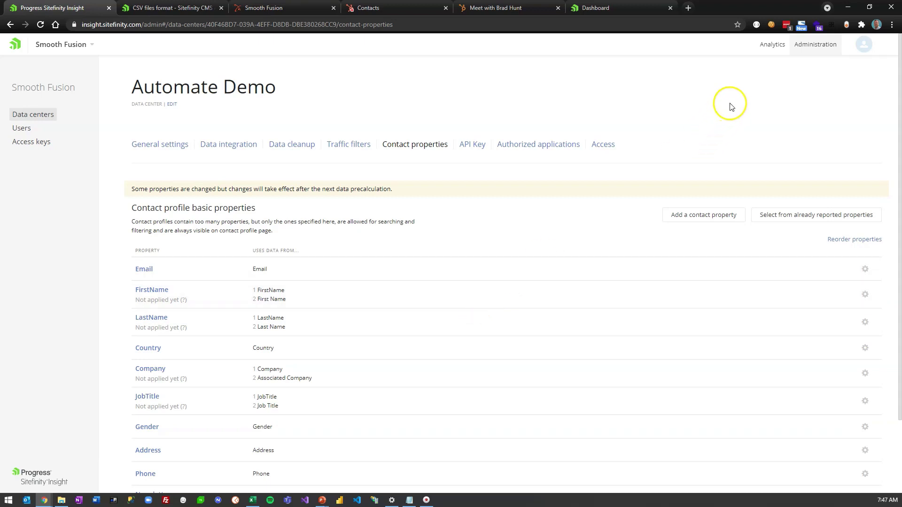
View the imported contacts of the Automate Demo data center in Analytics, inspect the first contact's details and return to the list.
{"action": "left_click", "coordinate": [771, 46]}
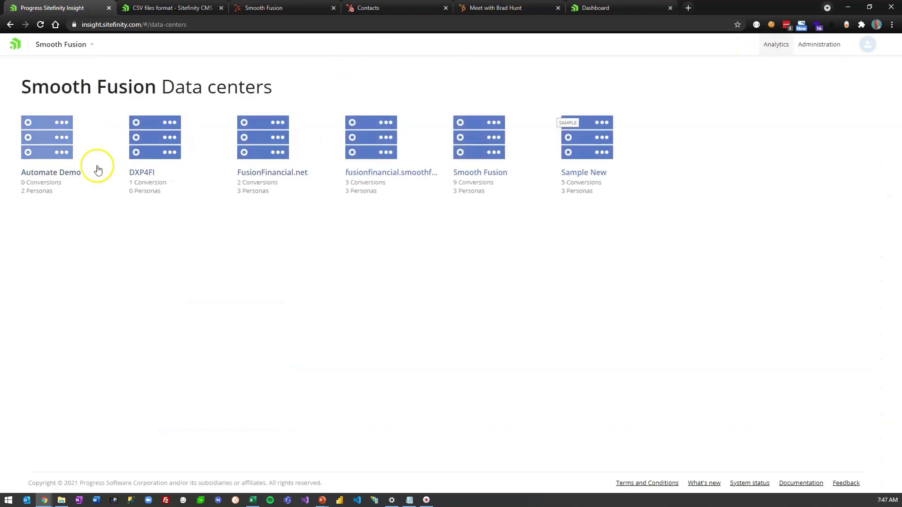
{"action": "left_click", "coordinate": [70, 177]}
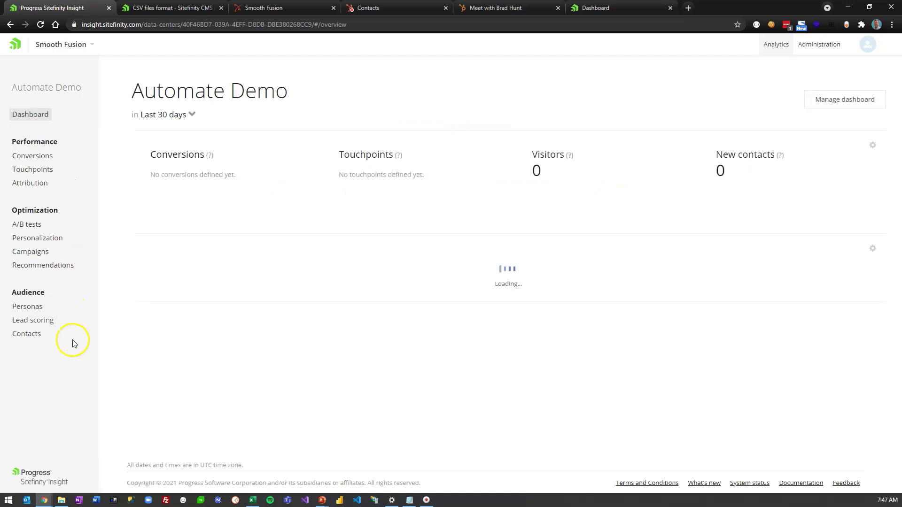
{"action": "left_click", "coordinate": [36, 338]}
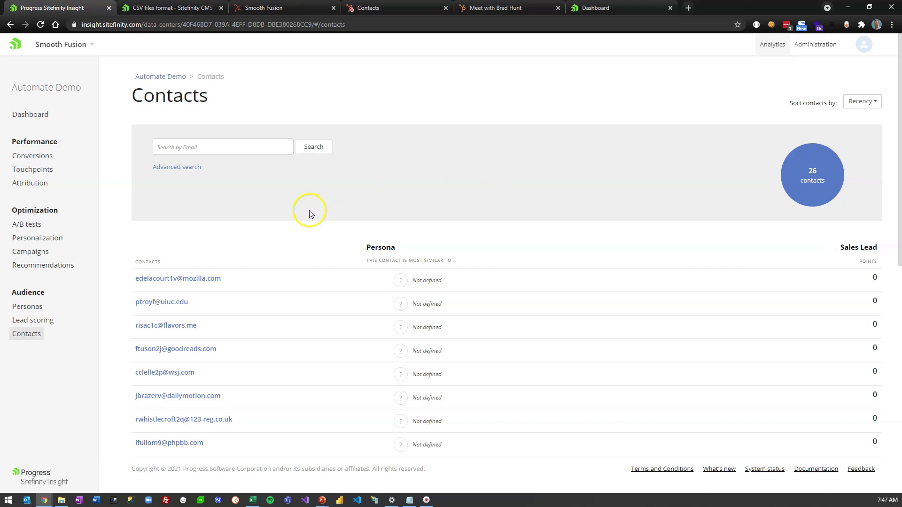
{"action": "left_click", "coordinate": [163, 280]}
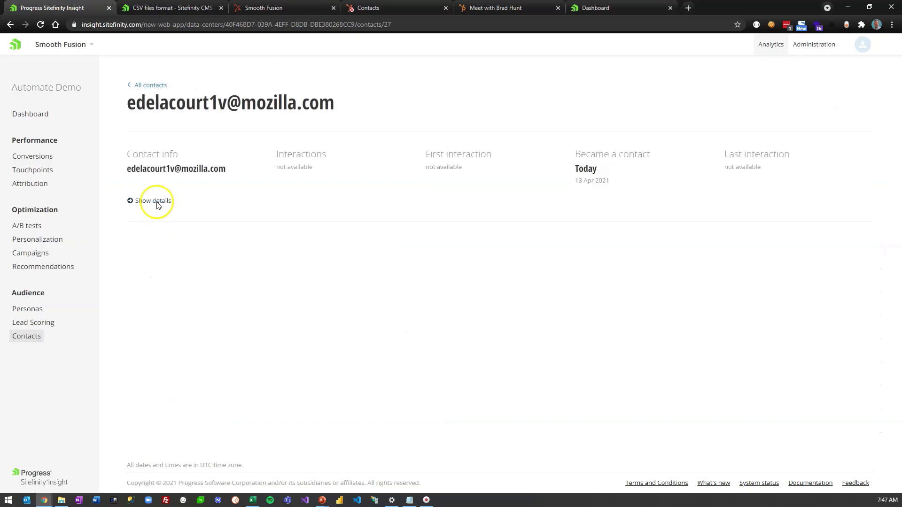
{"action": "left_click", "coordinate": [155, 200]}
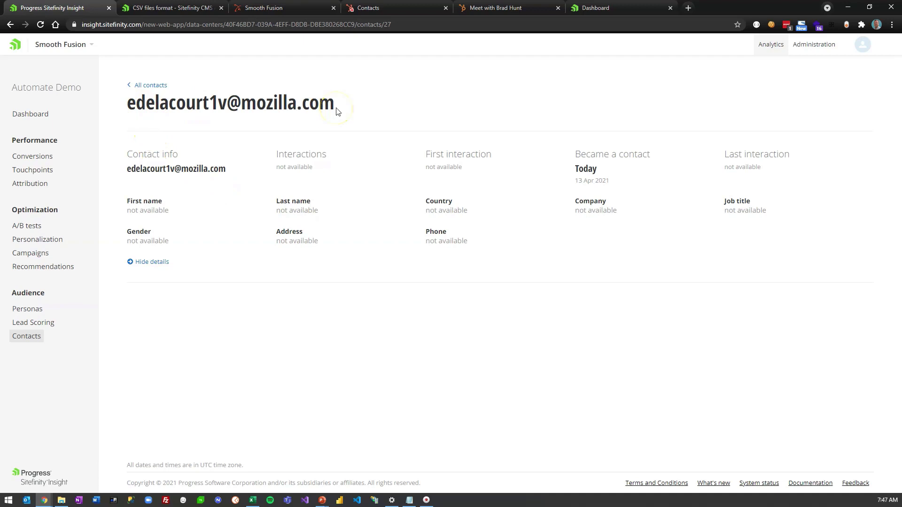
{"action": "left_click", "coordinate": [147, 87]}
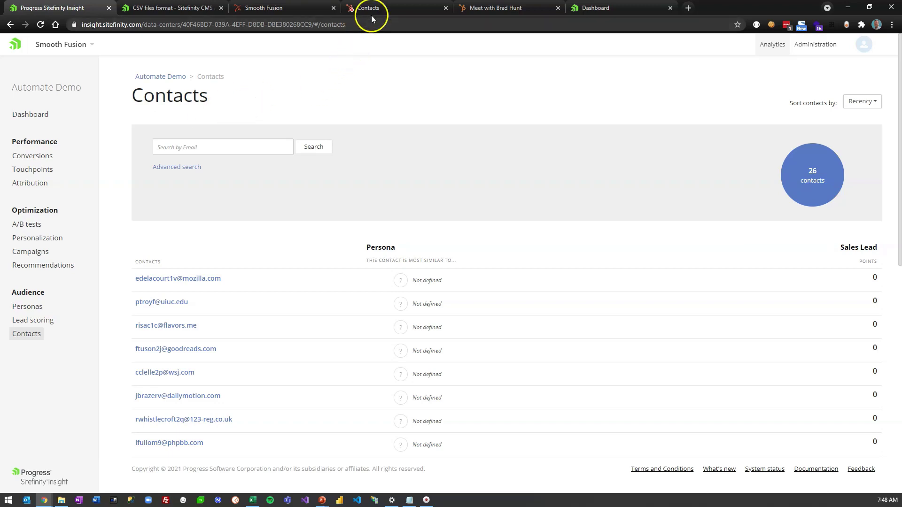
In HubSpot, export the contacts in the Demos view as a CSV file that includes only the properties in columns.
{"action": "left_click", "coordinate": [374, 10]}
{"action": "left_click", "coordinate": [121, 113]}
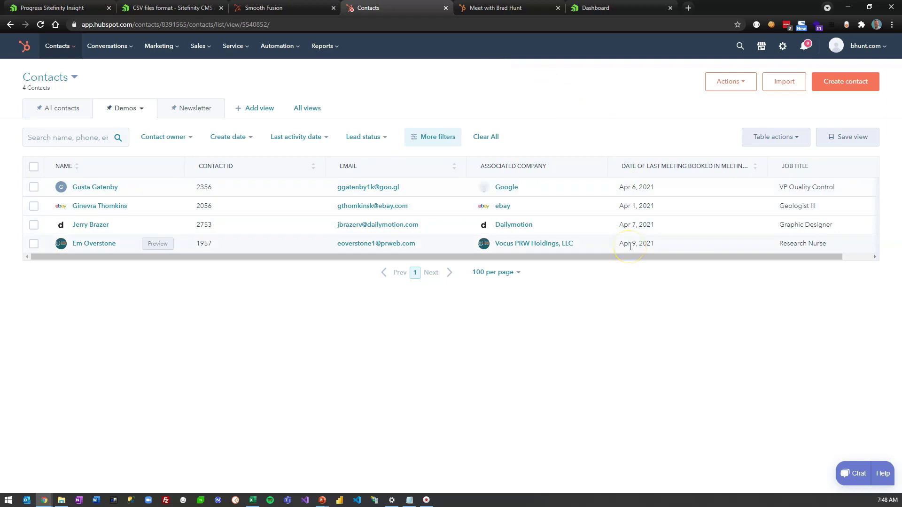
{"action": "left_click", "coordinate": [770, 137]}
{"action": "left_click", "coordinate": [769, 163]}
{"action": "left_click", "coordinate": [769, 163]}
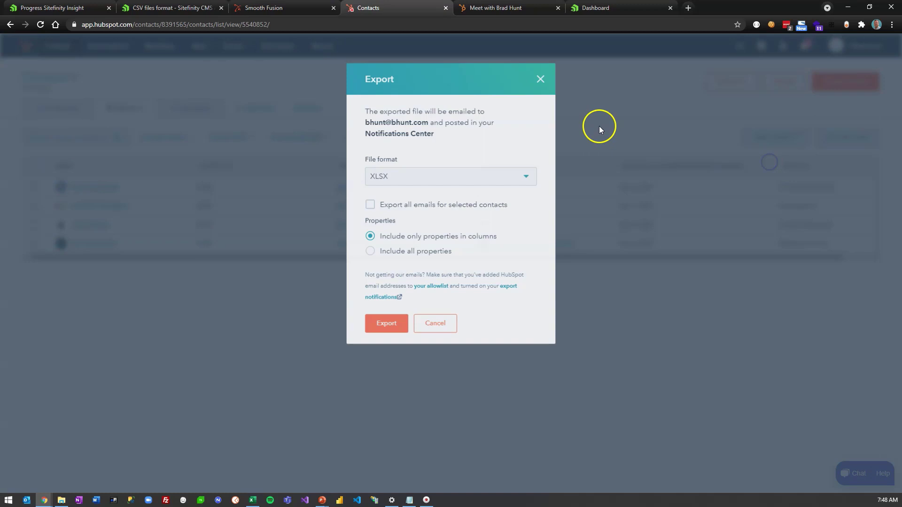
{"action": "left_click", "coordinate": [386, 174]}
{"action": "left_click", "coordinate": [388, 203]}
{"action": "left_click", "coordinate": [386, 324]}
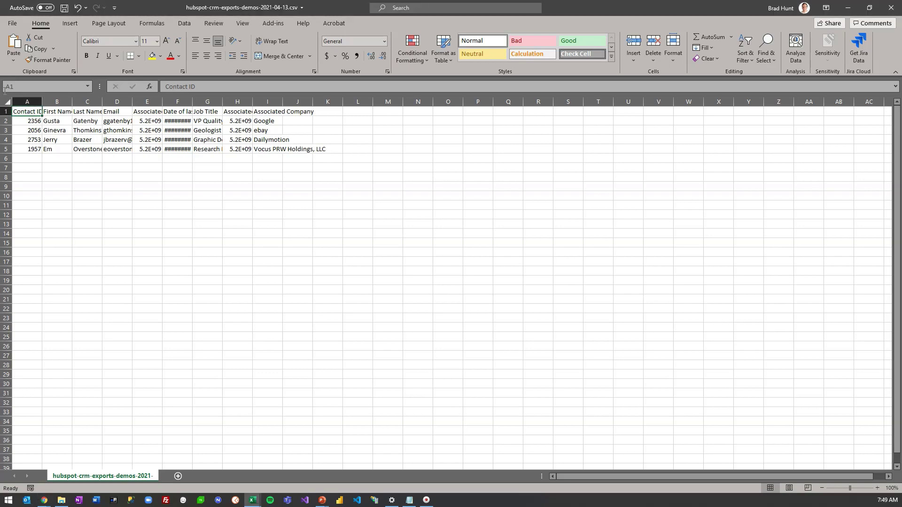
In Excel, fit the column widths of the exported demos CSV to their contents.
{"action": "left_click_drag", "start_coordinate": [27, 101], "coordinate": [254, 99]}
{"action": "double_click", "coordinate": [254, 99]}
{"action": "left_click", "coordinate": [127, 204]}
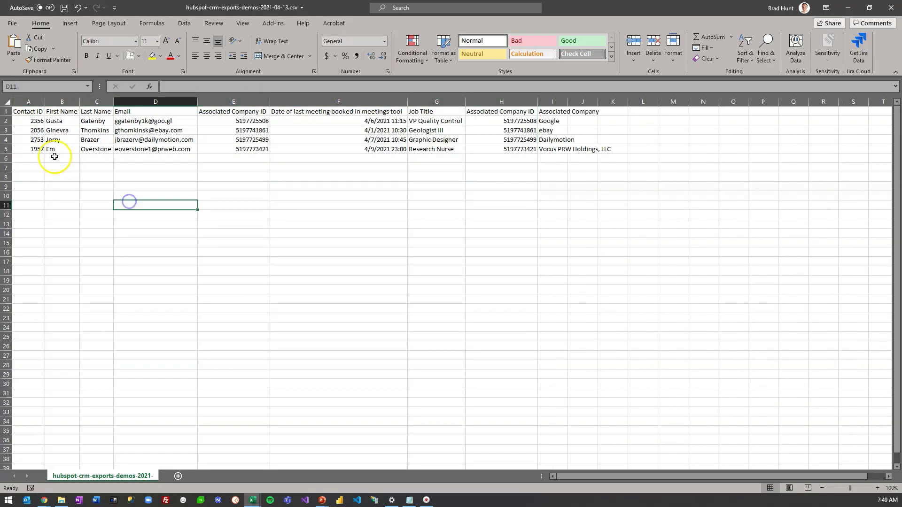
Rename the Contact ID column header in cell A1 as UniqueId.
{"action": "left_click", "coordinate": [31, 110]}
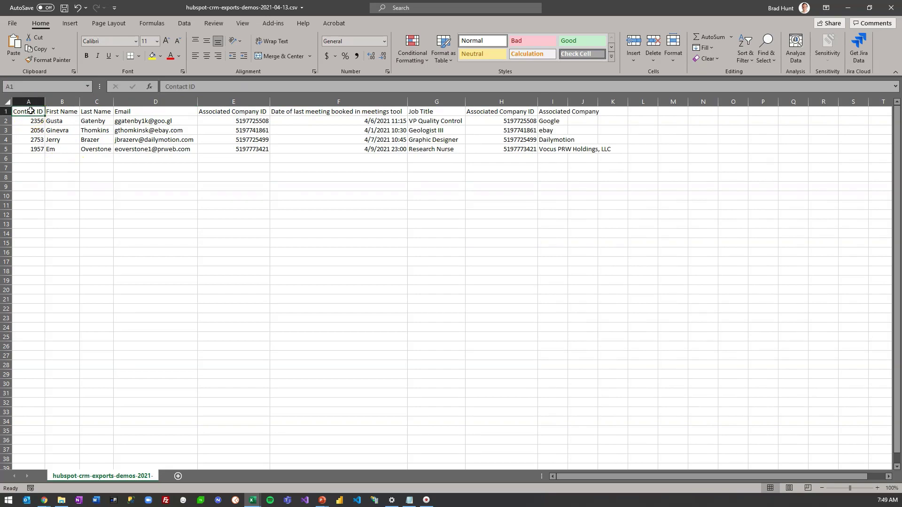
{"action": "type", "text": "U"}
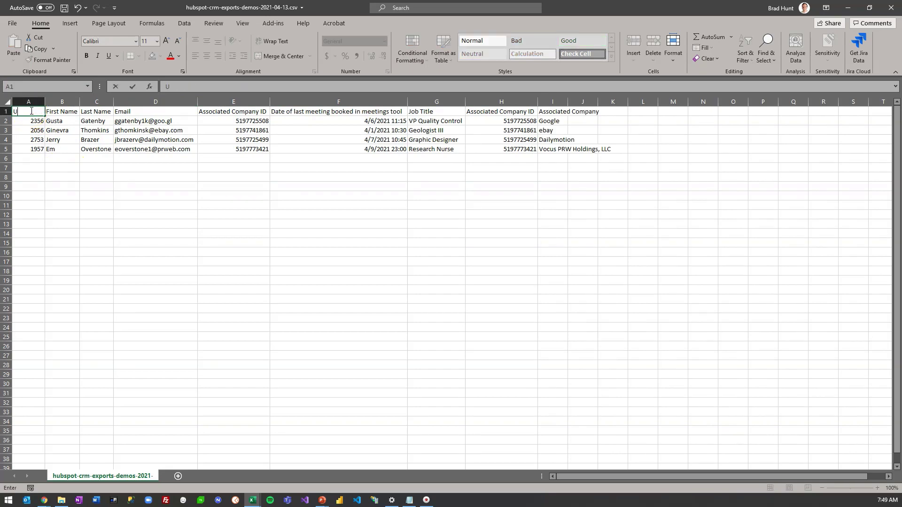
{"action": "type", "text": "niqueId"}
{"action": "key", "text": "Tab"}
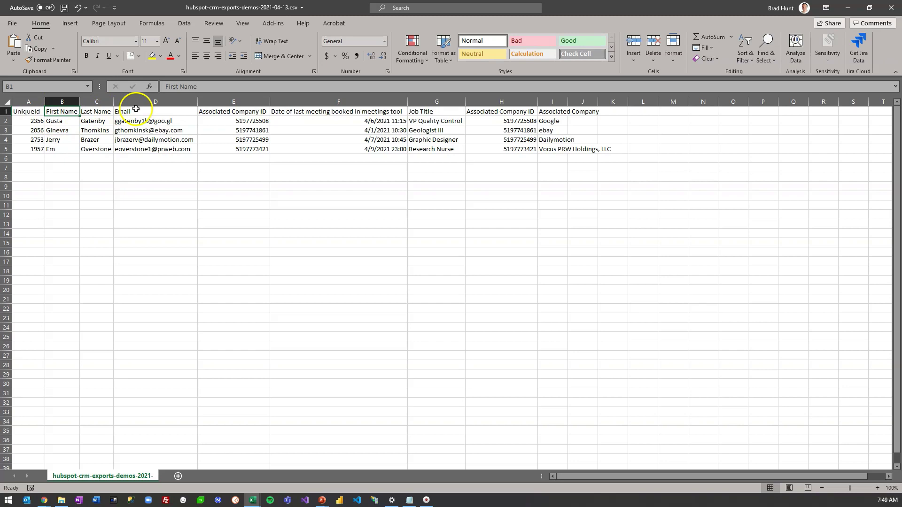
Delete both Associated Company ID columns and fit the width of the Associated Company column to its contents.
{"action": "left_click", "coordinate": [243, 99]}
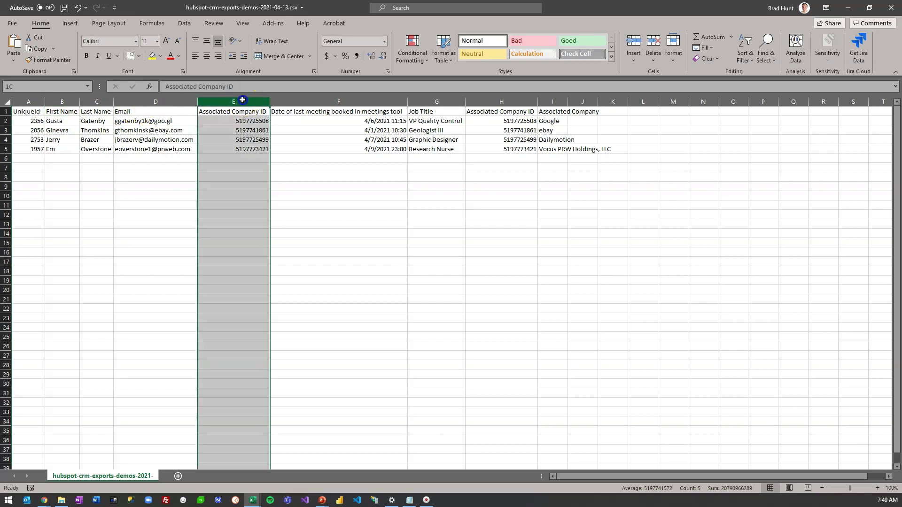
{"action": "right_click", "coordinate": [243, 99]}
{"action": "left_click", "coordinate": [282, 187]}
{"action": "left_click", "coordinate": [282, 101]}
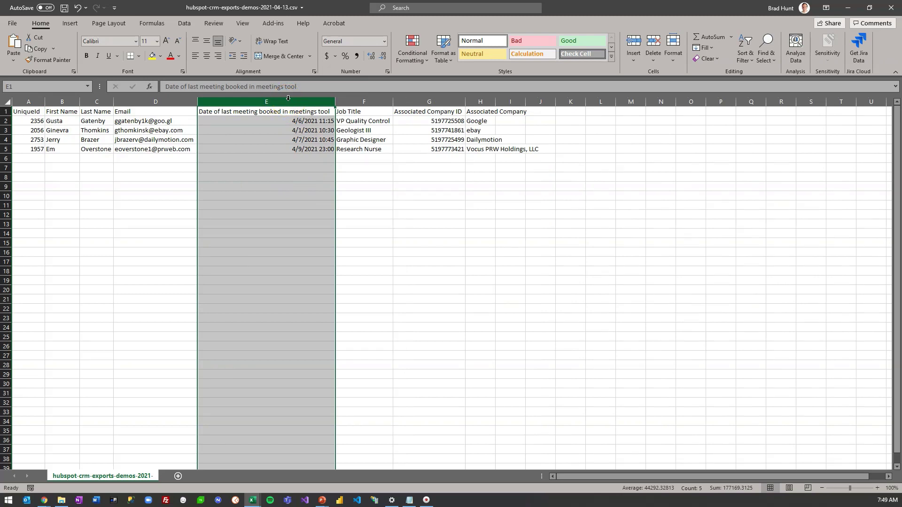
{"action": "left_click", "coordinate": [425, 102]}
{"action": "right_click", "coordinate": [426, 102]}
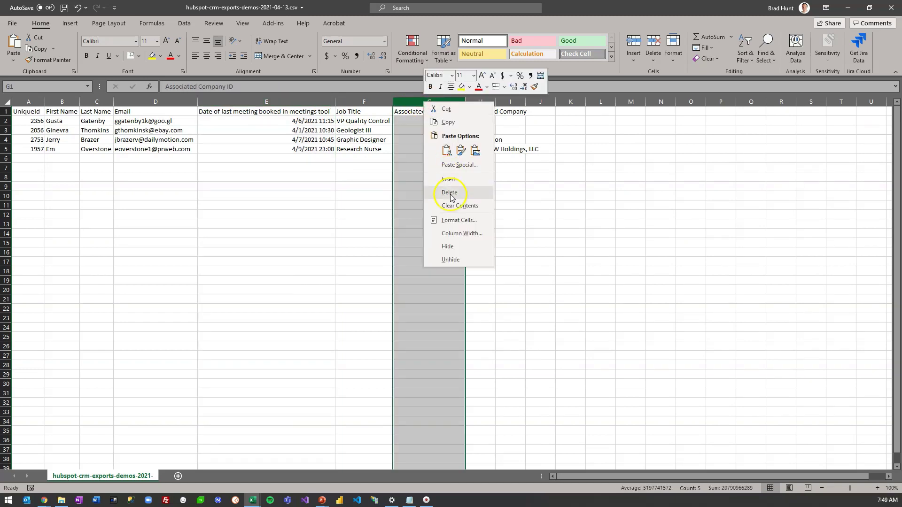
{"action": "left_click", "coordinate": [449, 192]}
{"action": "double_click", "coordinate": [423, 101]}
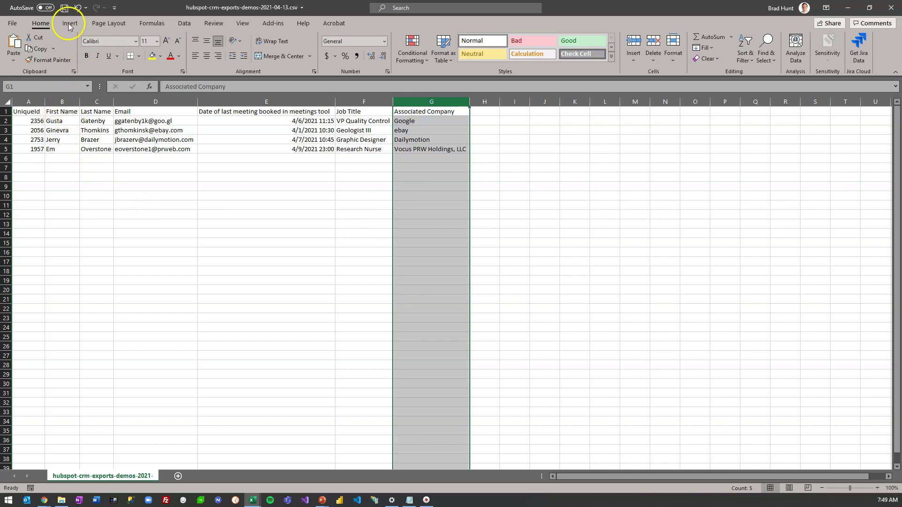
Save the edited demos CSV file and minimize Excel to return to the HubSpot contacts page in the browser.
{"action": "left_click", "coordinate": [67, 10]}
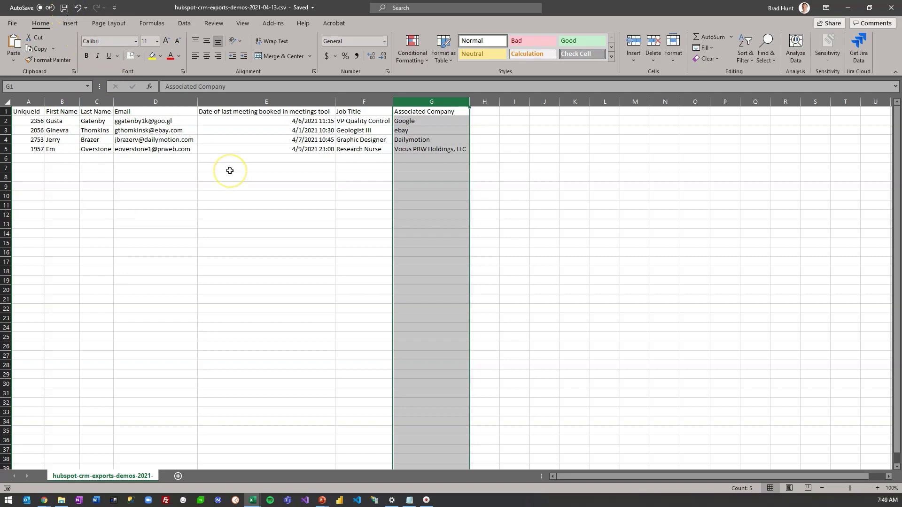
{"action": "left_click", "coordinate": [847, 7]}
{"action": "left_click", "coordinate": [848, 7]}
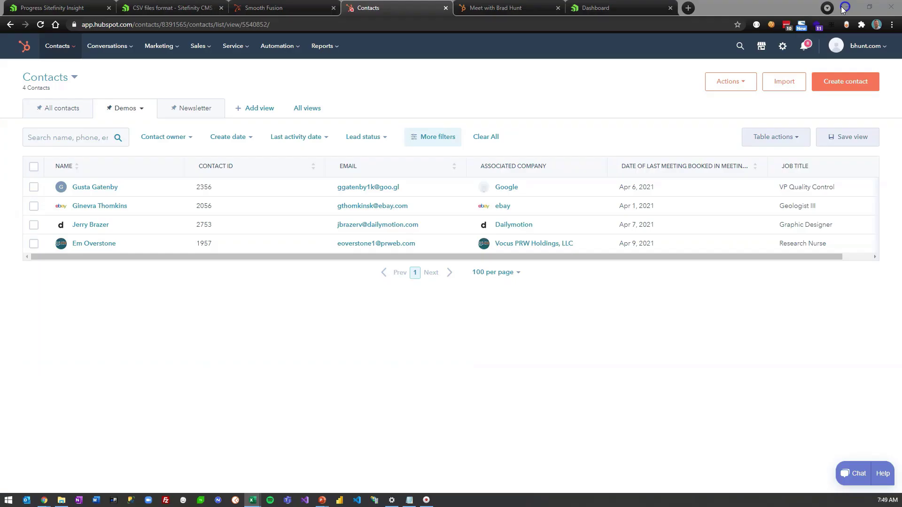
Examine the client metadata, interactions and combined data samples in the Sitefinity Insight CSV files format documentation, comparing their UniqueID, Predicate, Object and Timestamp columns.
{"action": "left_click", "coordinate": [196, 6]}
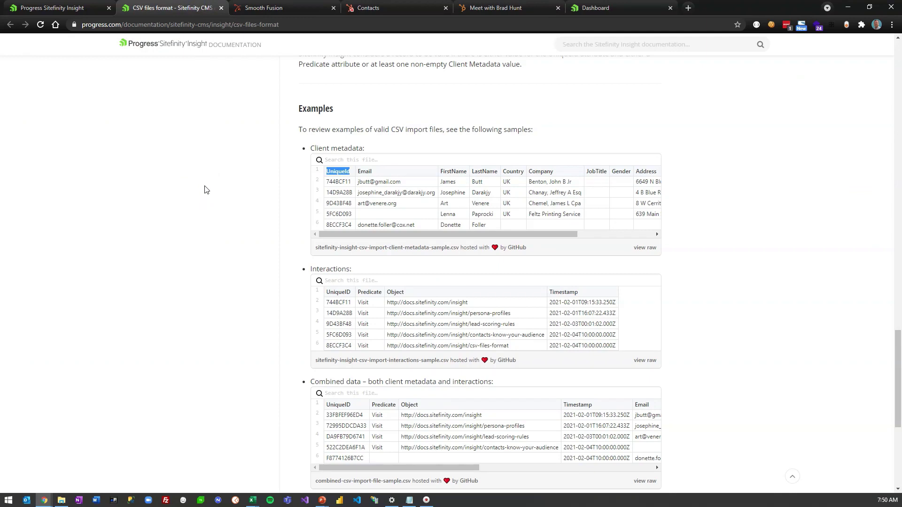
{"action": "scroll", "coordinate": [282, 302], "scroll_direction": "down", "scroll_amount": 1}
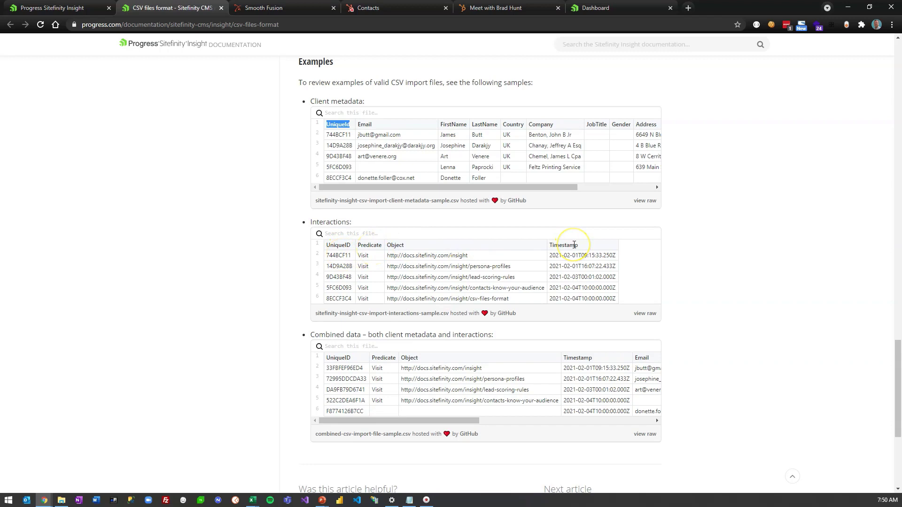
{"action": "double_click", "coordinate": [336, 255]}
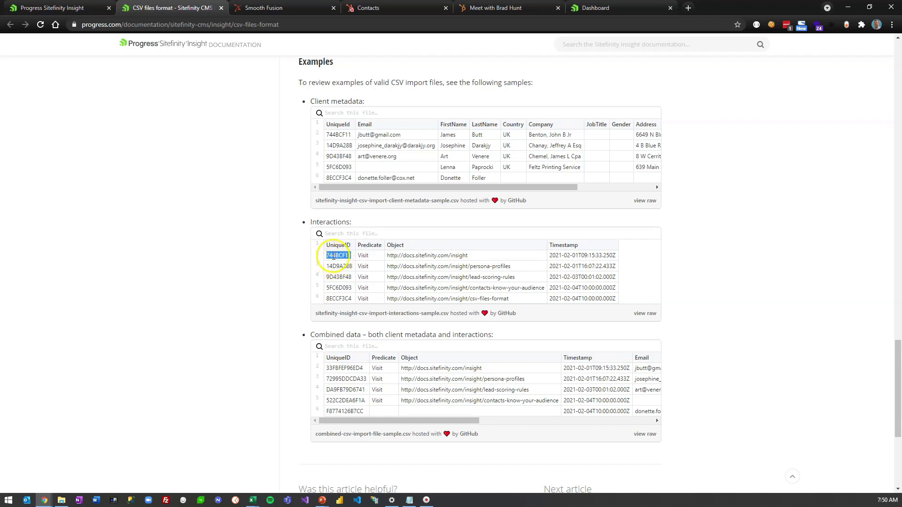
{"action": "double_click", "coordinate": [346, 135]}
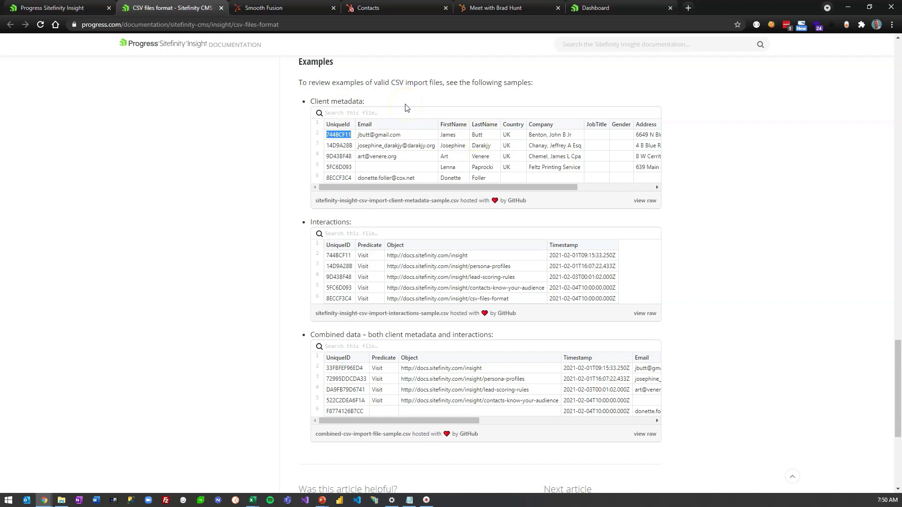
{"action": "double_click", "coordinate": [344, 256]}
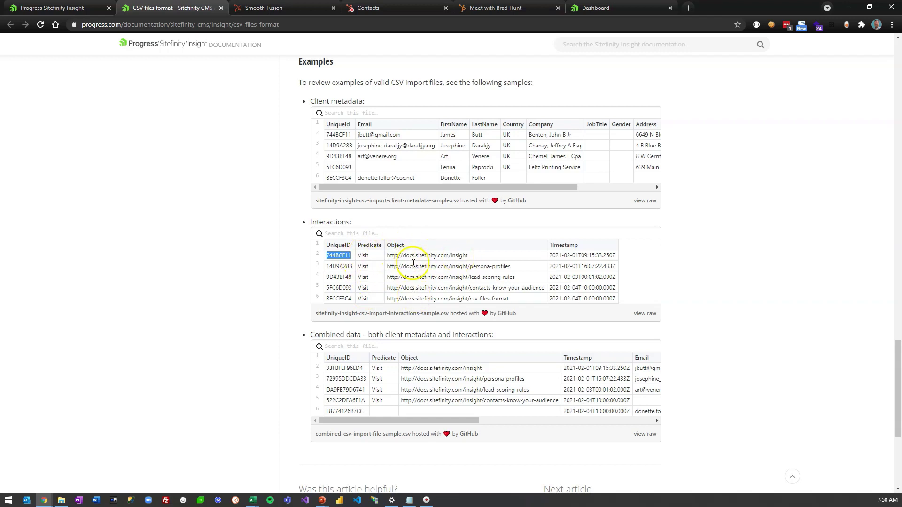
{"action": "double_click", "coordinate": [570, 255]}
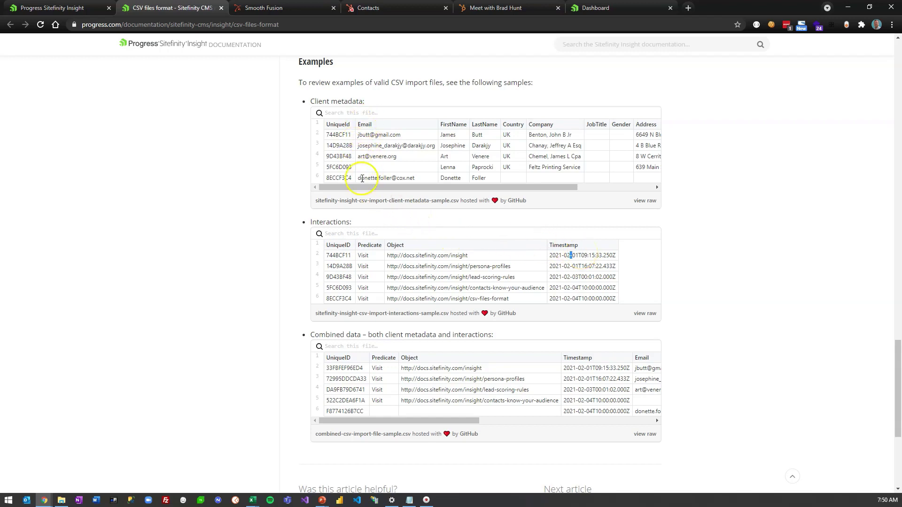
{"action": "left_click_drag", "start_coordinate": [364, 187], "coordinate": [296, 188]}
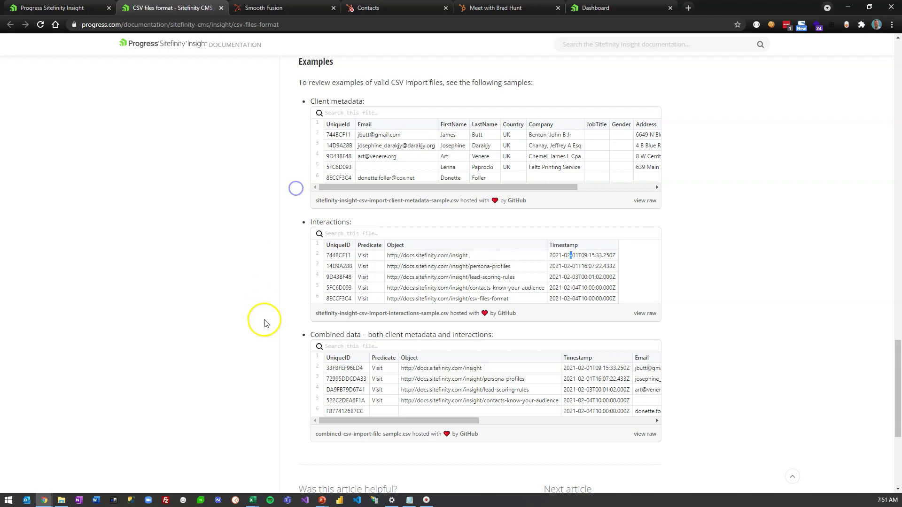
{"action": "scroll", "coordinate": [264, 323], "scroll_direction": "down", "scroll_amount": 1}
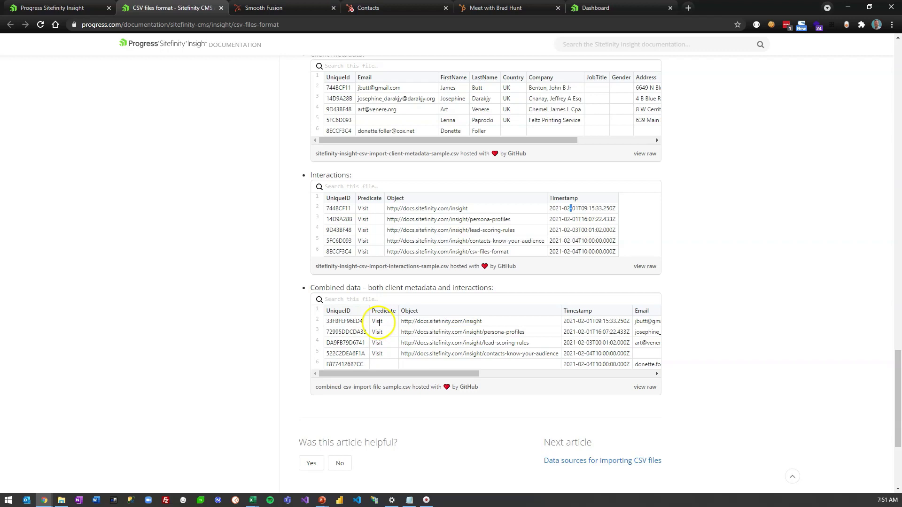
{"action": "left_click_drag", "start_coordinate": [473, 373], "coordinate": [576, 373]}
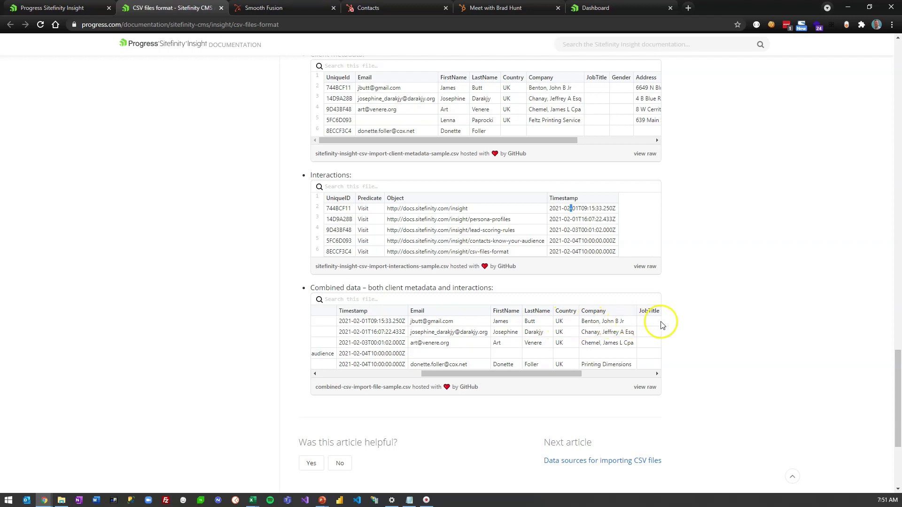
{"action": "left_click_drag", "start_coordinate": [527, 373], "coordinate": [423, 378]}
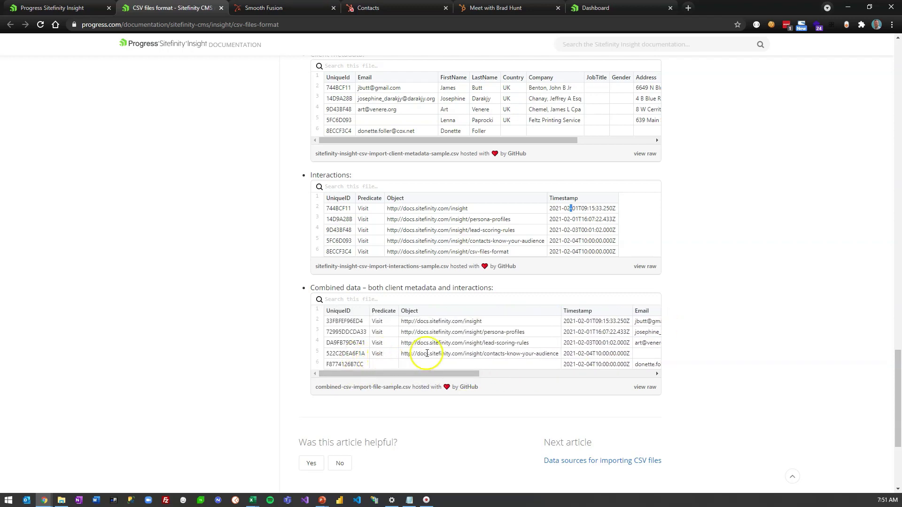
{"action": "left_click_drag", "start_coordinate": [467, 373], "coordinate": [508, 372]}
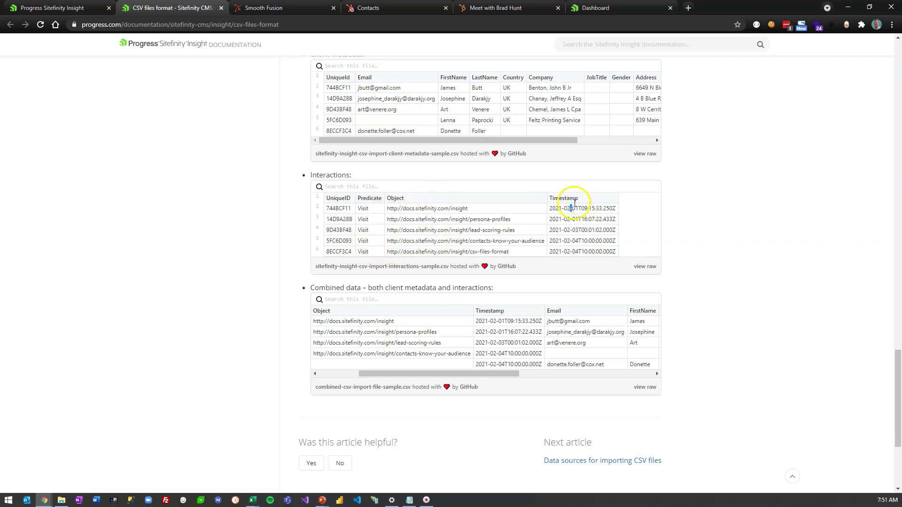
Switch to the demos CSV in Excel and insert a new column B with the header Predicate.
{"action": "left_click", "coordinate": [252, 500]}
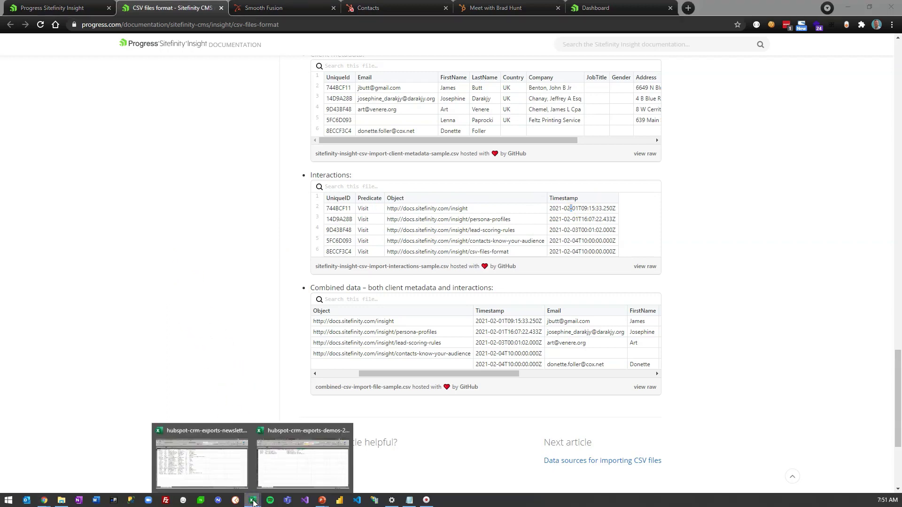
{"action": "left_click", "coordinate": [312, 458]}
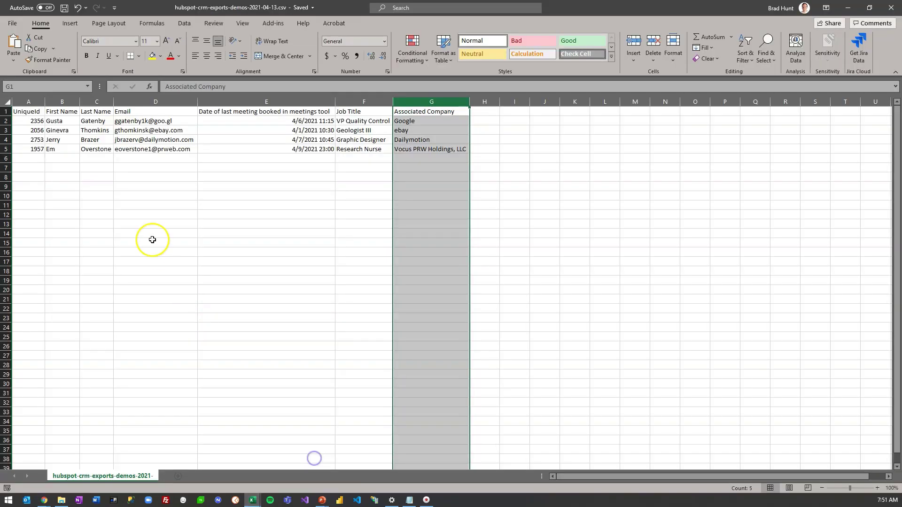
{"action": "left_click", "coordinate": [67, 100]}
{"action": "right_click", "coordinate": [67, 100]}
{"action": "left_click", "coordinate": [92, 175]}
{"action": "left_click", "coordinate": [63, 112]}
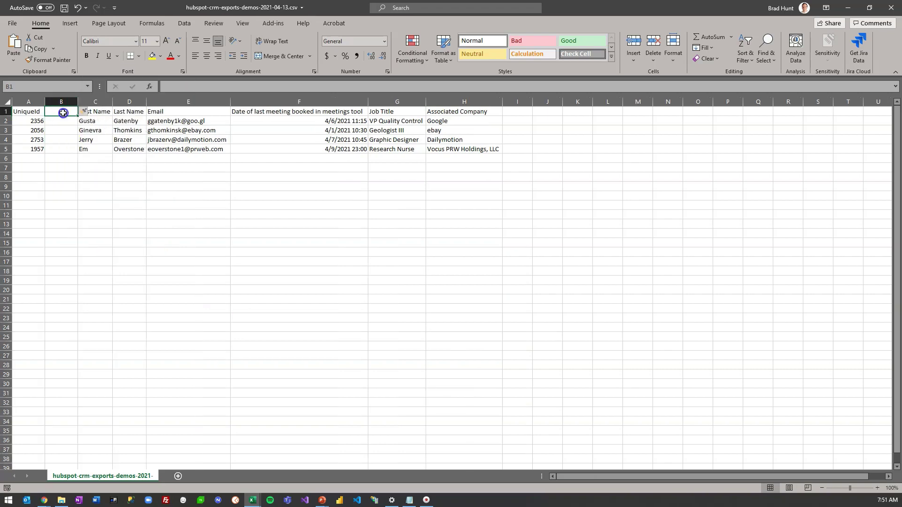
{"action": "type", "text": "Predicate"}
Insert a new column between Predicate and First Name and give it the header Object.
{"action": "left_click", "coordinate": [99, 102]}
{"action": "right_click", "coordinate": [107, 102]}
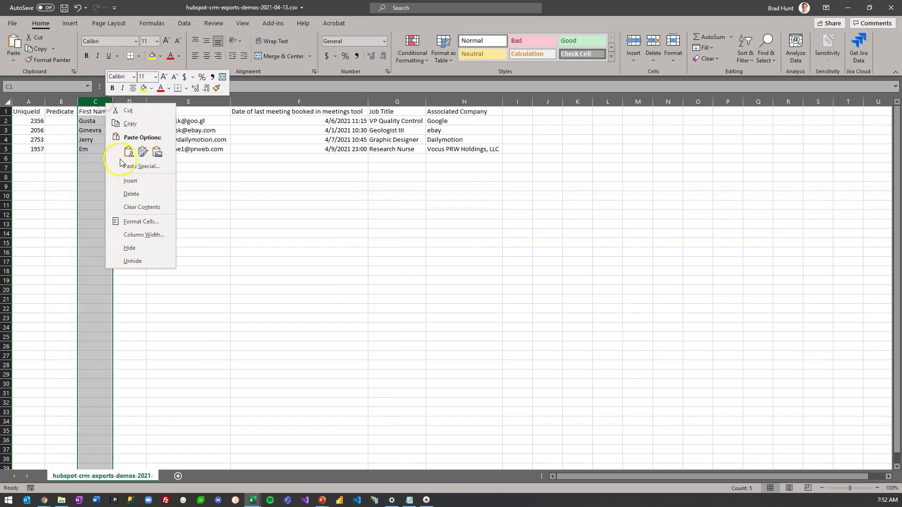
{"action": "left_click", "coordinate": [130, 180]}
{"action": "left_click", "coordinate": [100, 112]}
{"action": "type", "text": "Object"}
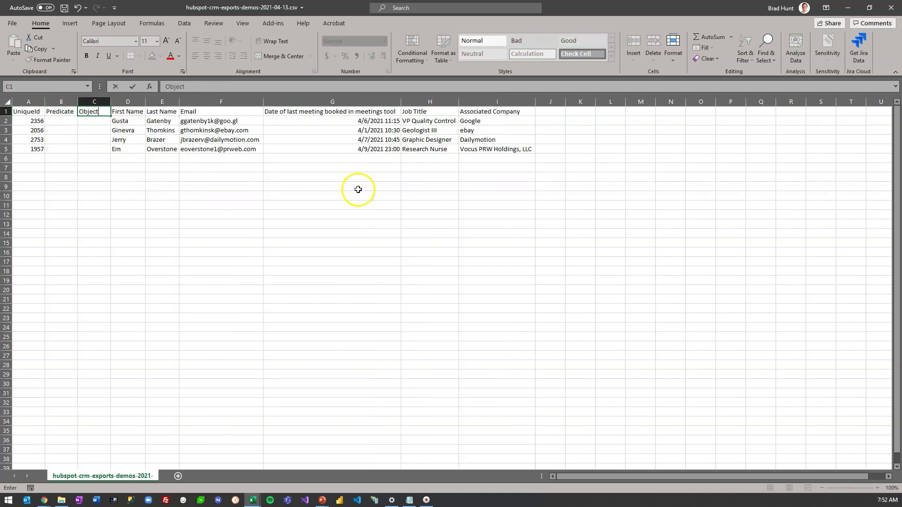
{"action": "left_click", "coordinate": [356, 187]}
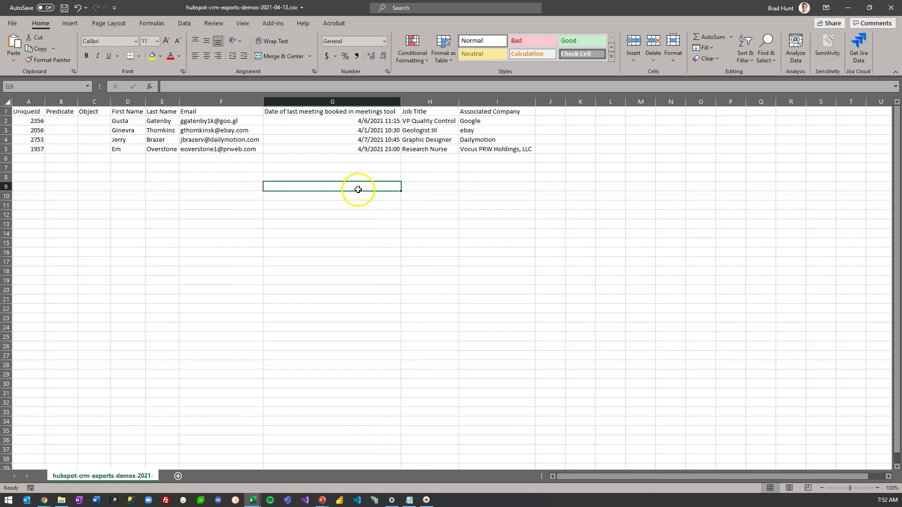
Rename the column header for the date of the last booked meeting in cell G1 as Timestamp.
{"action": "left_click", "coordinate": [345, 111]}
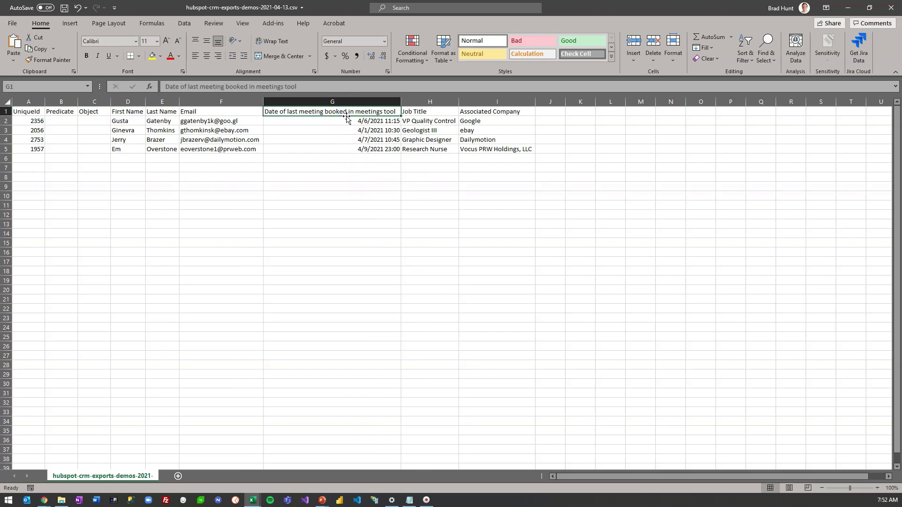
{"action": "type", "text": "Timestamp"}
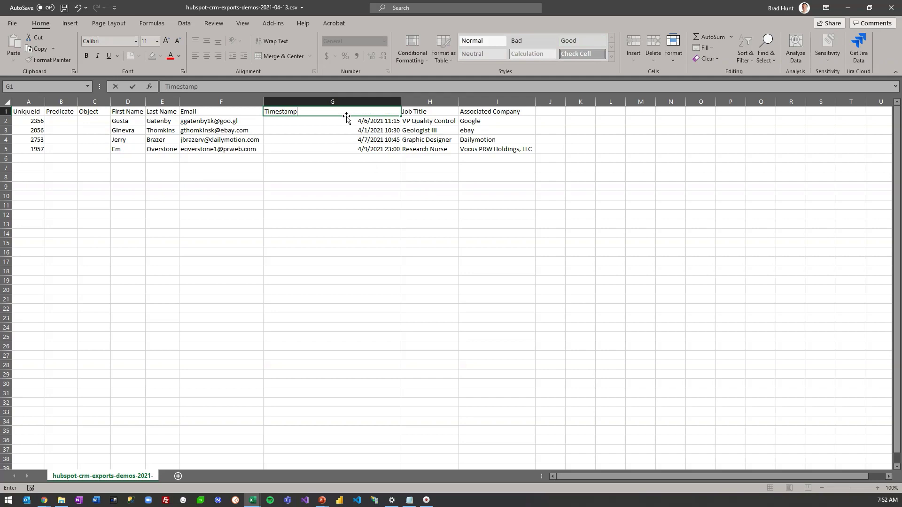
{"action": "left_click", "coordinate": [312, 179]}
Fill the first contact's row with Viewed as the Predicate and Demo as the Object.
{"action": "left_click", "coordinate": [68, 121]}
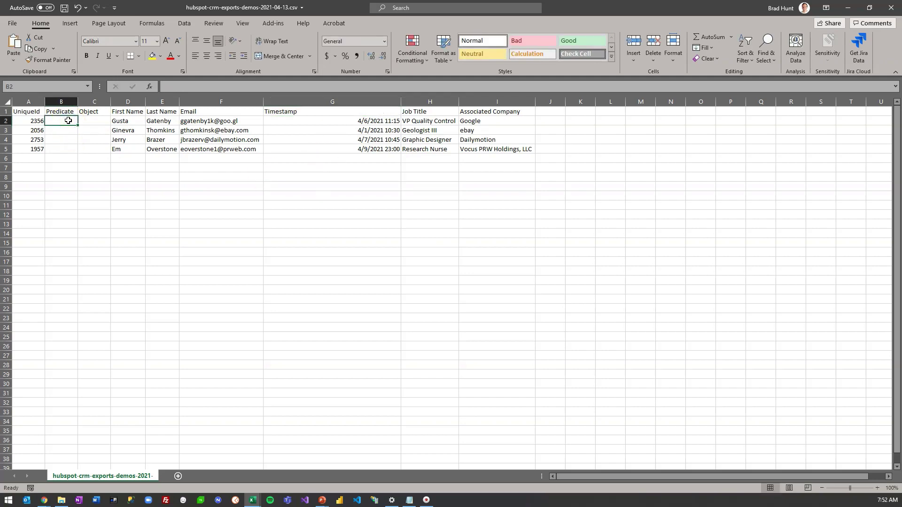
{"action": "type", "text": "Viewed"}
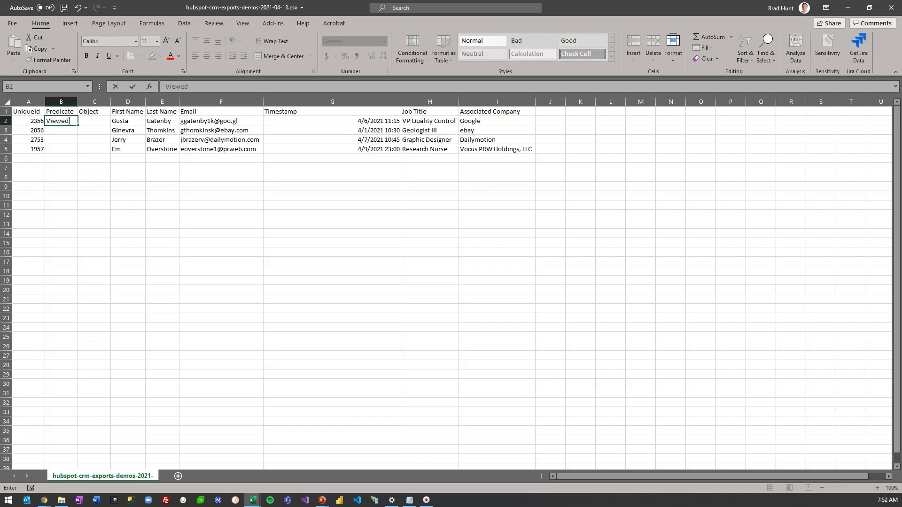
{"action": "key", "text": "Tab"}
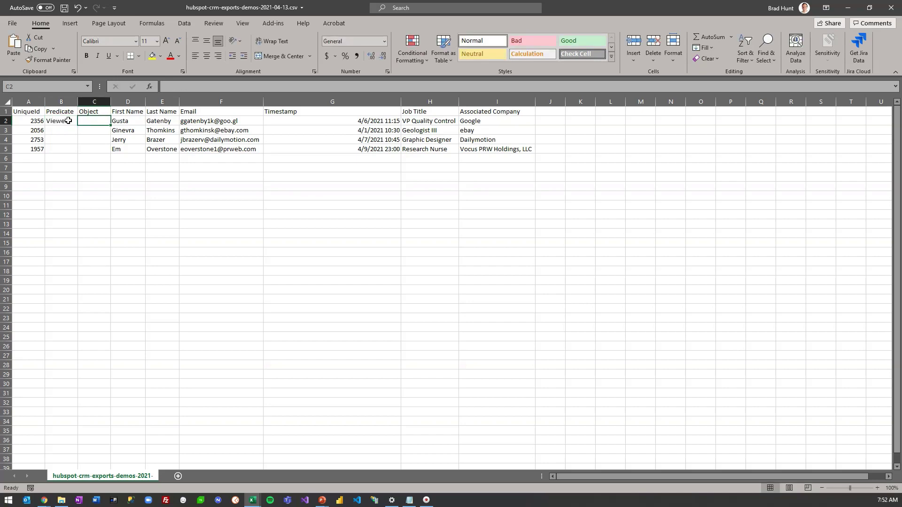
{"action": "type", "text": "Demo"}
{"action": "key", "text": "Return"}
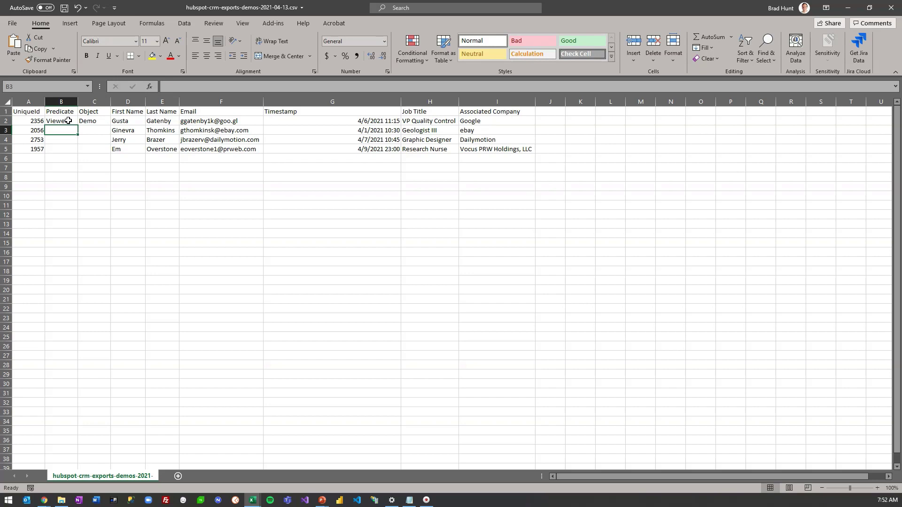
Copy the Viewed and Demo values down to the remaining contact rows through row 5 and save the CSV file.
{"action": "left_click_drag", "start_coordinate": [68, 121], "coordinate": [91, 148]}
{"action": "key", "text": "ctrl+c"}
{"action": "key", "text": "ctrl+v"}
{"action": "left_click", "coordinate": [116, 193]}
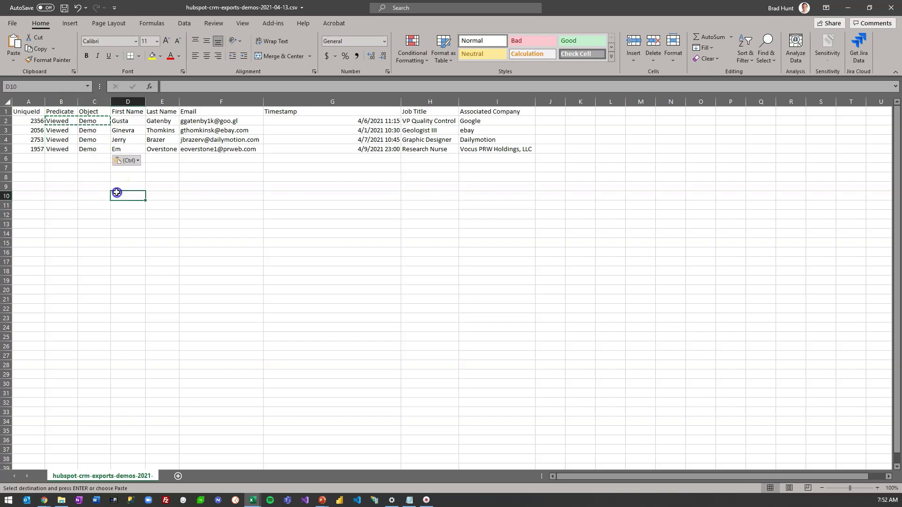
{"action": "key", "text": "ctrl+s"}
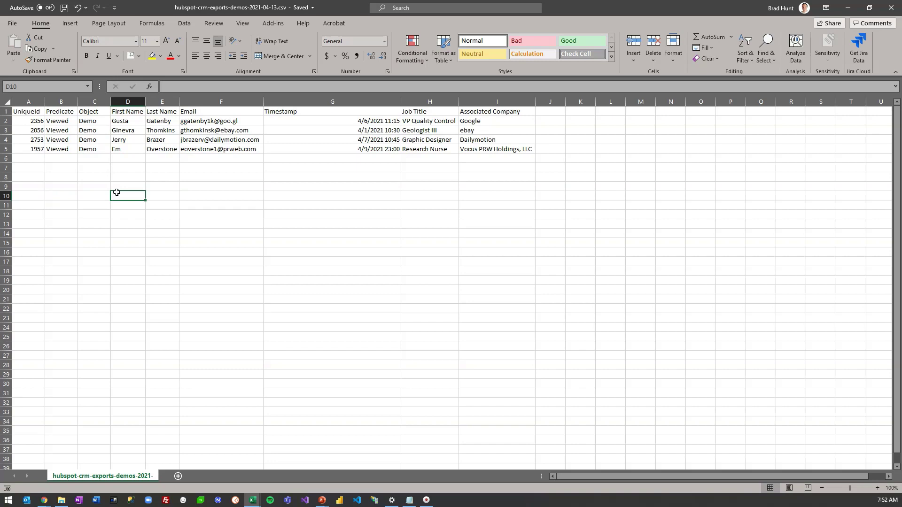
Switch to the browser and review the CSV files format documentation above the sample files.
{"action": "left_click", "coordinate": [46, 500]}
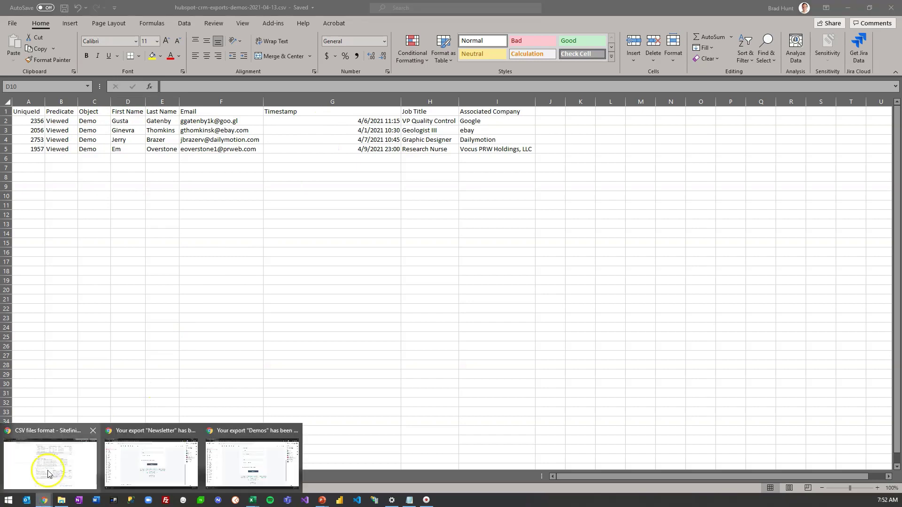
{"action": "left_click", "coordinate": [59, 446]}
{"action": "scroll", "coordinate": [267, 352], "scroll_direction": "up", "scroll_amount": 3}
{"action": "scroll", "coordinate": [267, 352], "scroll_direction": "up", "scroll_amount": 6}
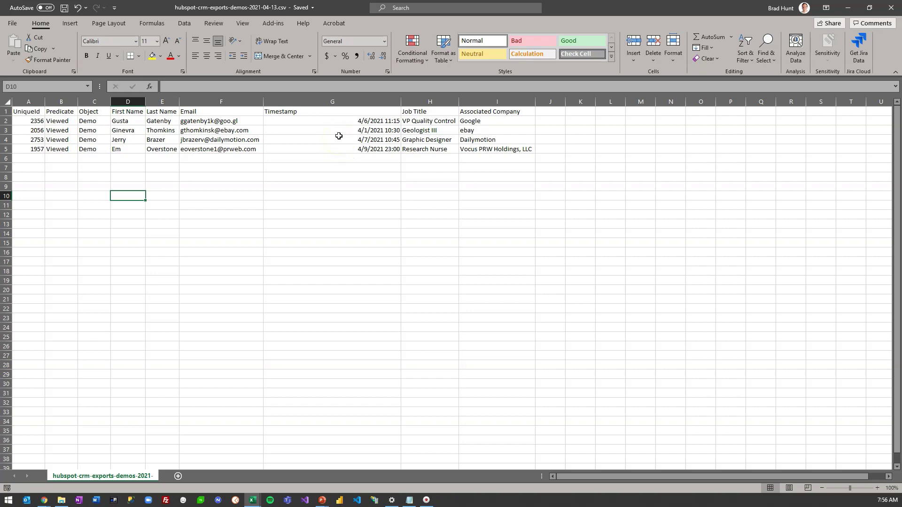
Apply the custom number format yyyy-mm-ddThh:mm:ss with a literal -5:00 suffix to Timestamp cells G2:G5 and save the demos CSV.
{"action": "left_click_drag", "start_coordinate": [337, 119], "coordinate": [333, 147]}
{"action": "right_click", "coordinate": [333, 147]}
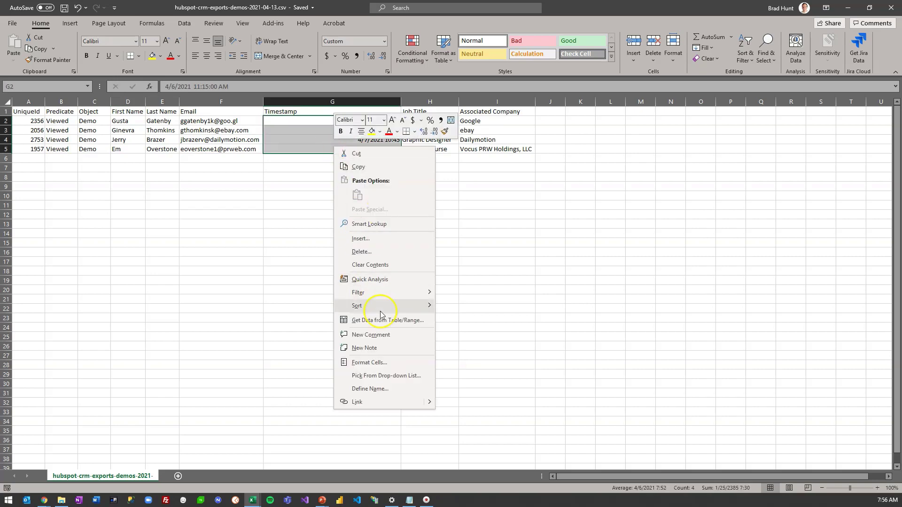
{"action": "left_click", "coordinate": [383, 358]}
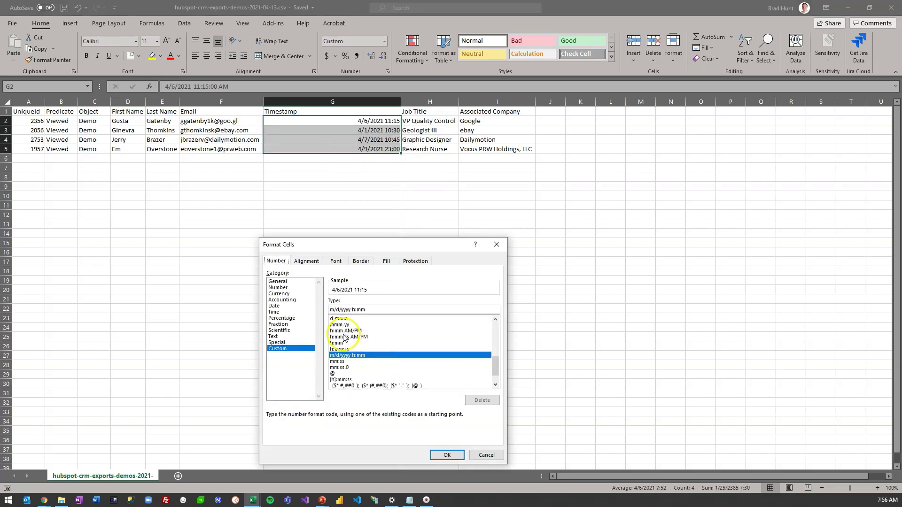
{"action": "left_click_drag", "start_coordinate": [366, 254], "coordinate": [363, 215]}
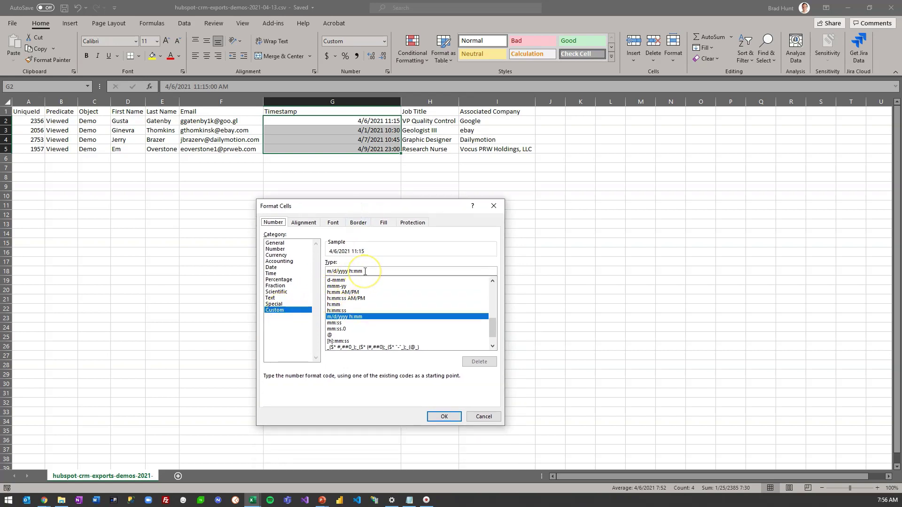
{"action": "left_click_drag", "start_coordinate": [381, 271], "coordinate": [289, 265]}
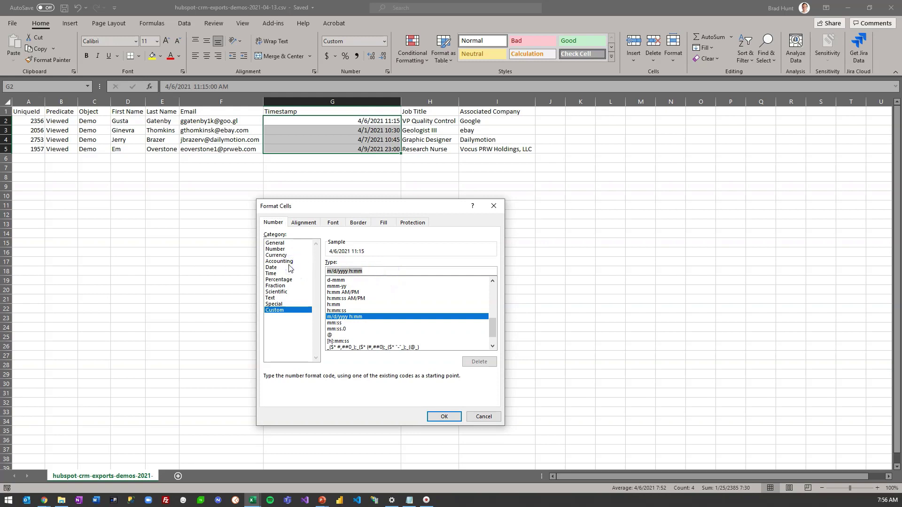
{"action": "type", "text": "yy"}
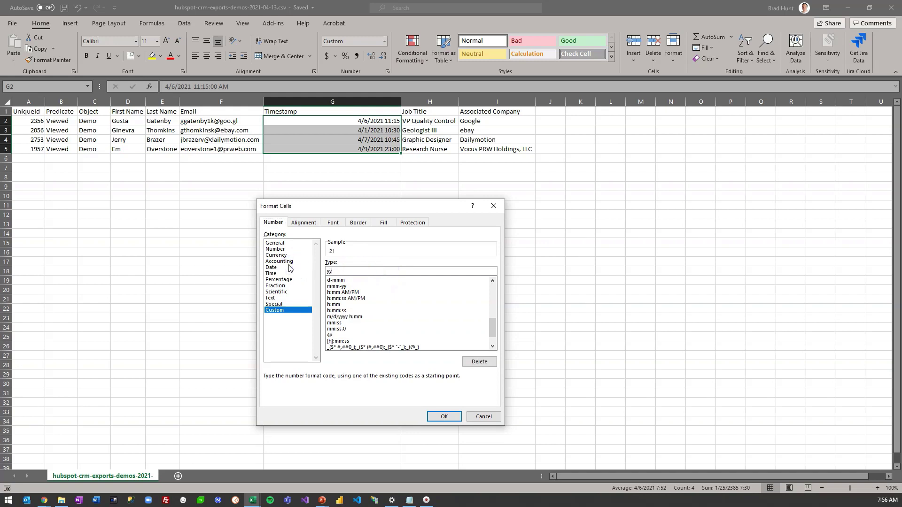
{"action": "type", "text": "yy-mm-dd"}
{"action": "type", "text": "sS"}
{"action": "key", "text": "BackSpace"}
{"action": "key", "text": "BackSpace"}
{"action": "type", "text": "ss"}
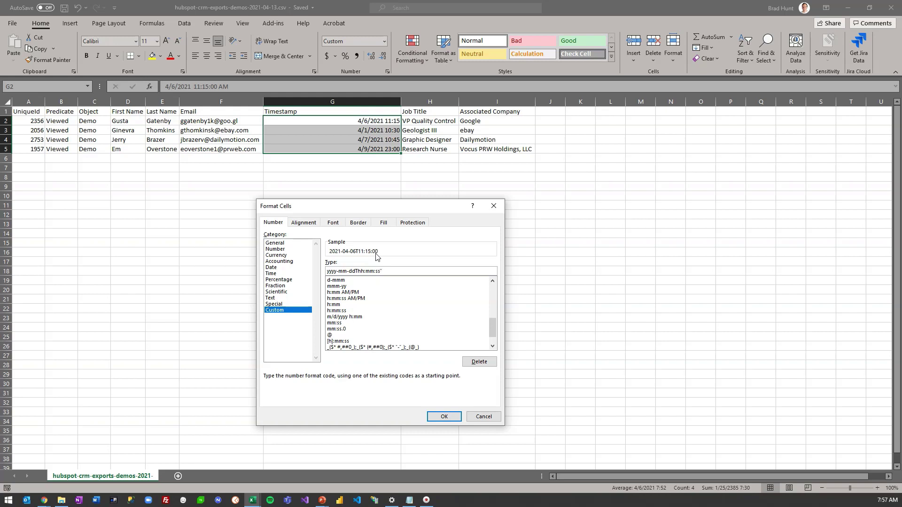
{"action": "type", "text": "5:00\""}
{"action": "left_click", "coordinate": [444, 417]}
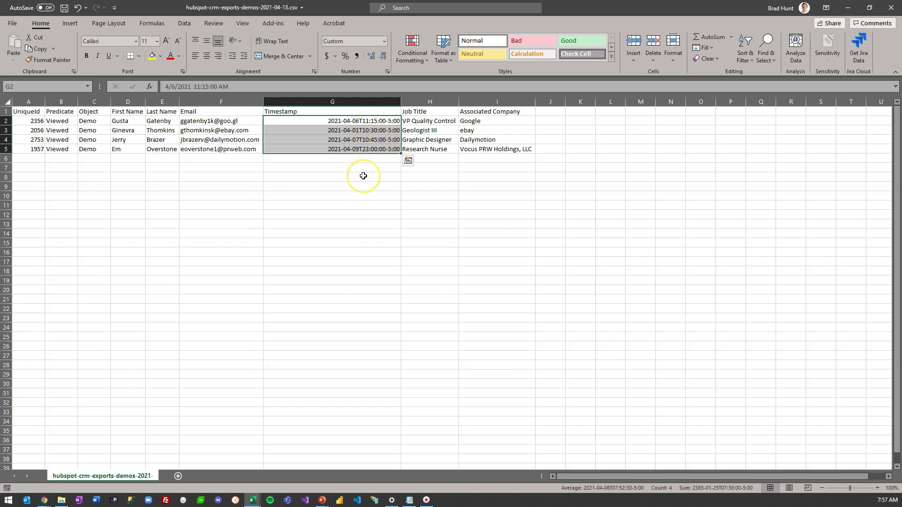
{"action": "left_click", "coordinate": [63, 8]}
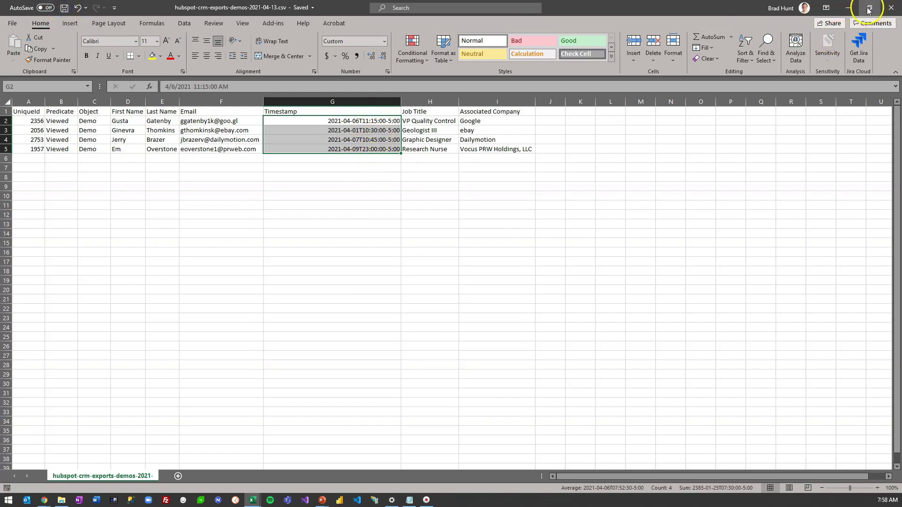
Switch to Sitefinity Insight in the browser and open the Automate Demo data center's data integration settings.
{"action": "left_click", "coordinate": [848, 7]}
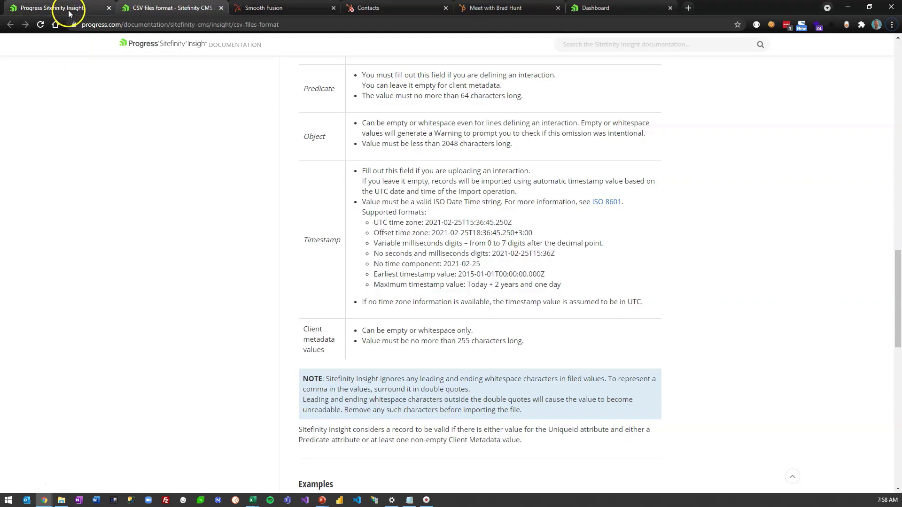
{"action": "left_click", "coordinate": [70, 11]}
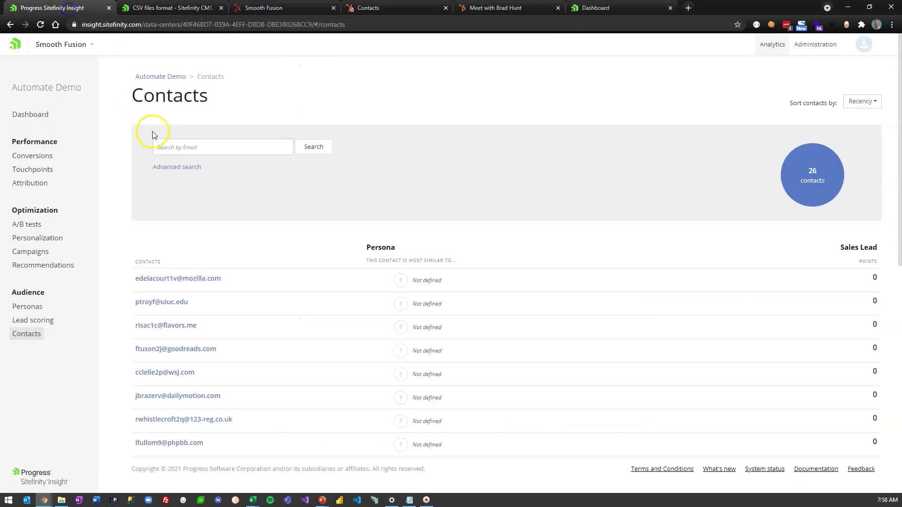
{"action": "left_click", "coordinate": [826, 45]}
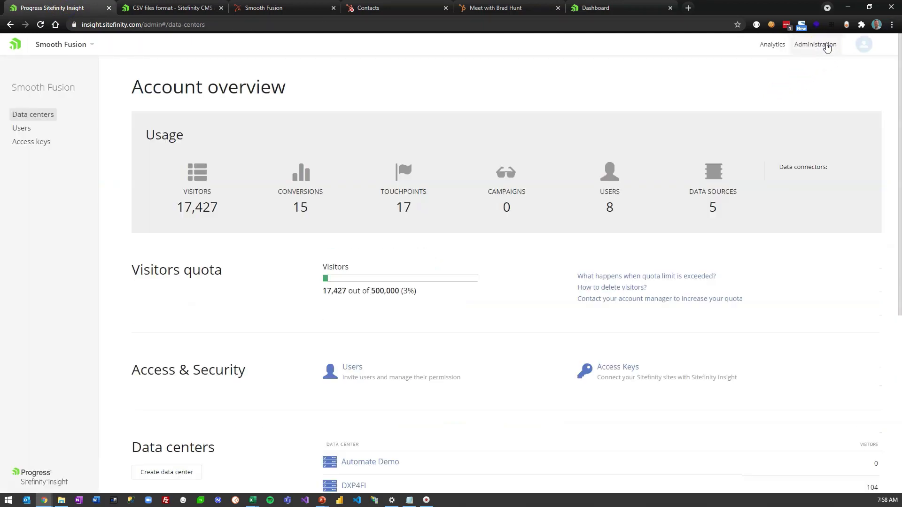
{"action": "scroll", "coordinate": [352, 277], "scroll_direction": "down", "scroll_amount": 2}
{"action": "left_click", "coordinate": [371, 369]}
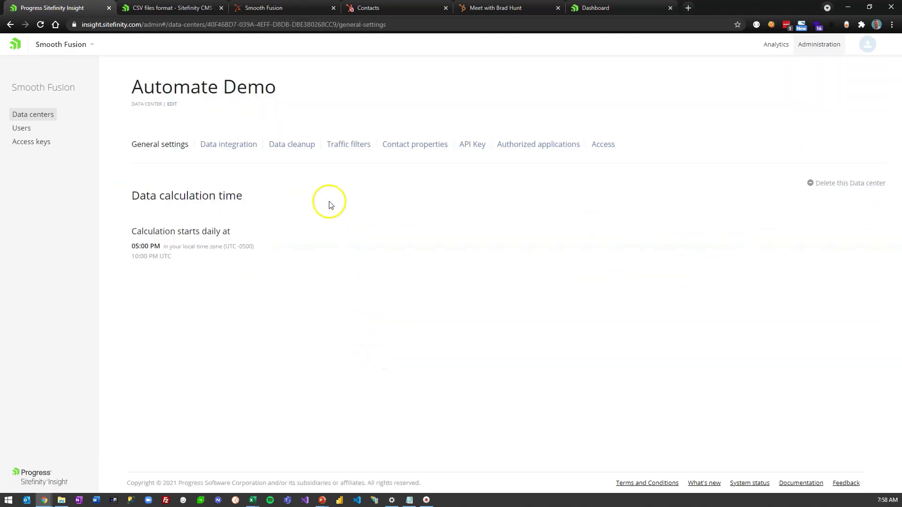
{"action": "left_click", "coordinate": [252, 147]}
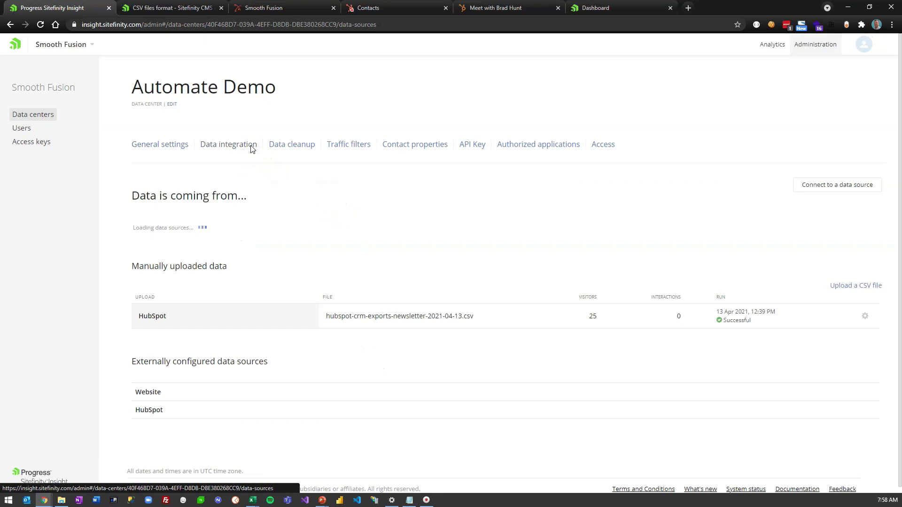
Connect a CSV file data source and select hubspot-crm-exports-demos-2021-04-13.csv for import.
{"action": "left_click", "coordinate": [829, 188]}
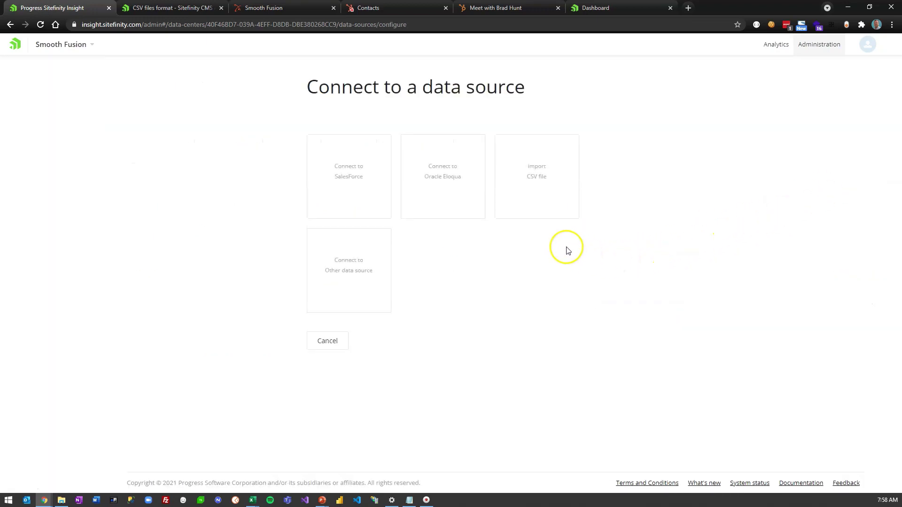
{"action": "left_click", "coordinate": [541, 188]}
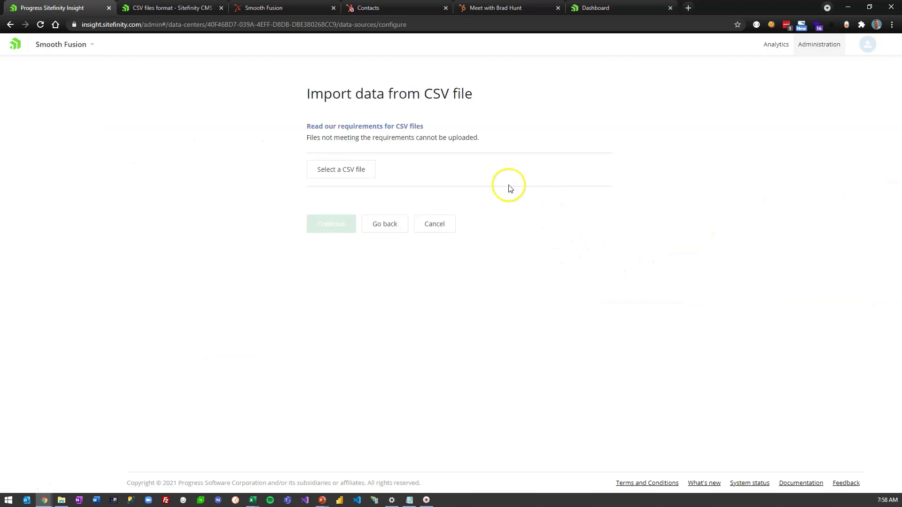
{"action": "left_click", "coordinate": [354, 170]}
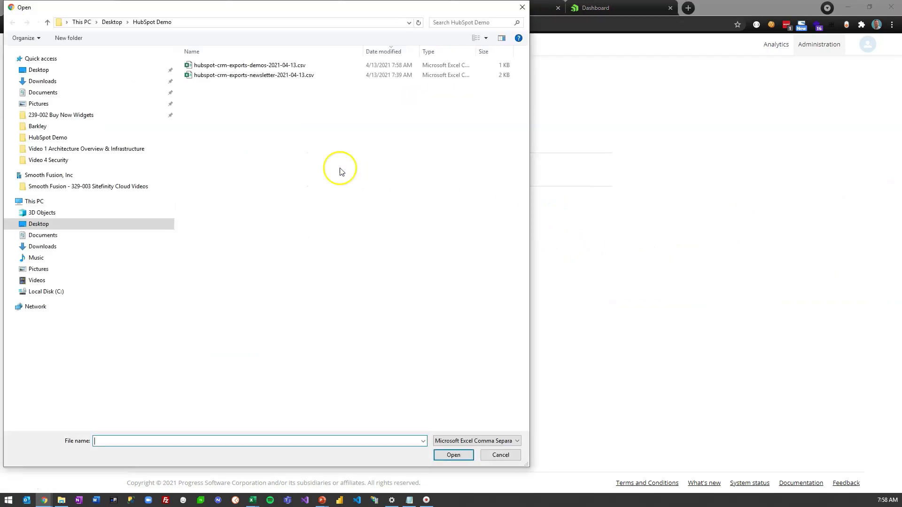
{"action": "double_click", "coordinate": [236, 65]}
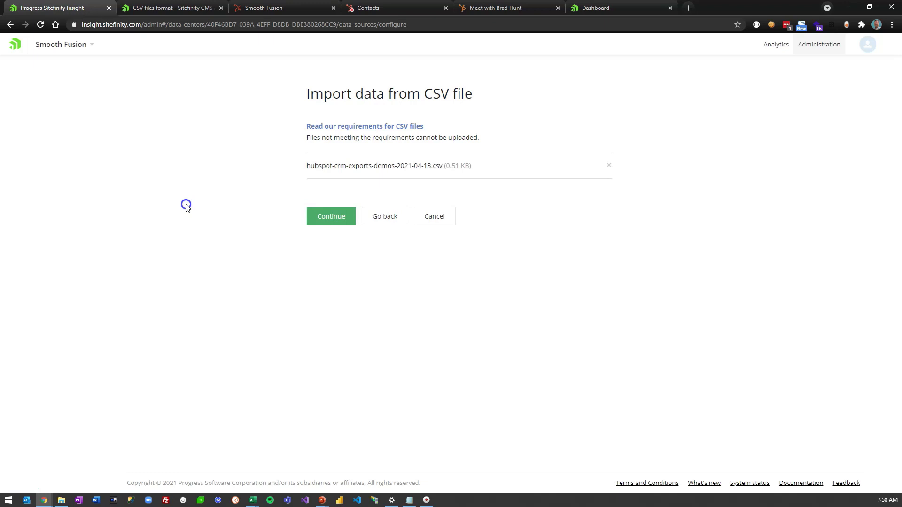
Import the demos CSV data into the existing HubSpot data source.
{"action": "left_click", "coordinate": [310, 216]}
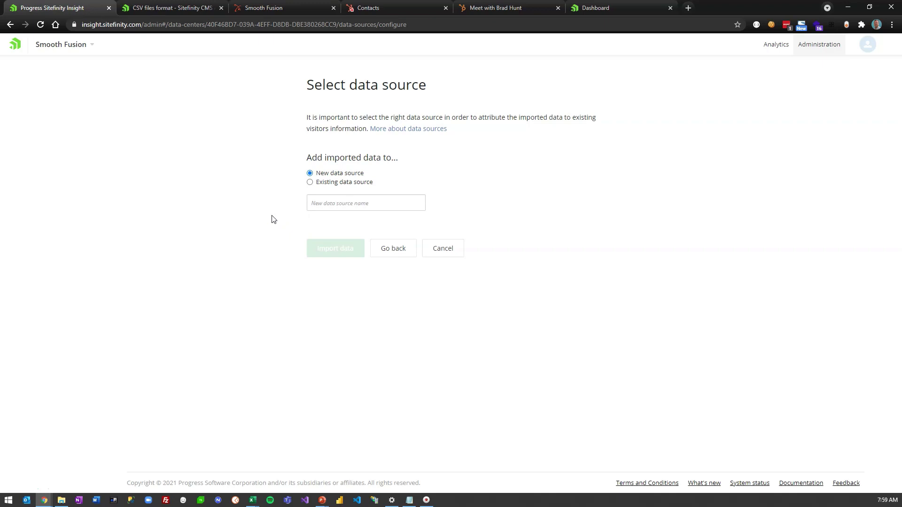
{"action": "left_click", "coordinate": [325, 183]}
{"action": "left_click", "coordinate": [335, 204]}
{"action": "left_click", "coordinate": [334, 221]}
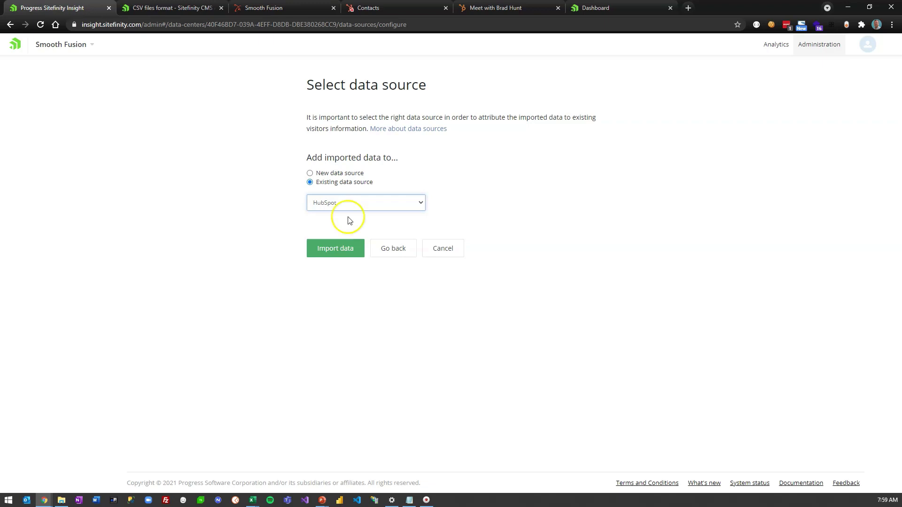
{"action": "left_click", "coordinate": [340, 245]}
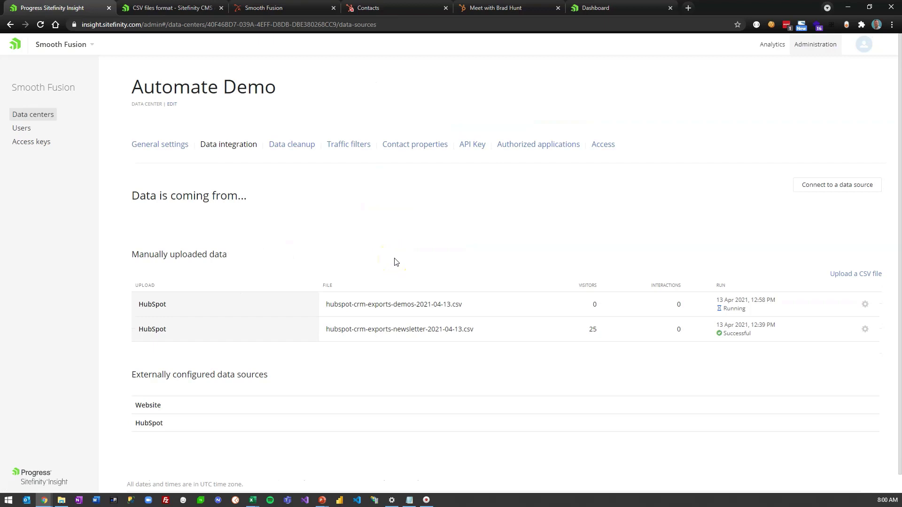
{"action": "left_click", "coordinate": [558, 309]}
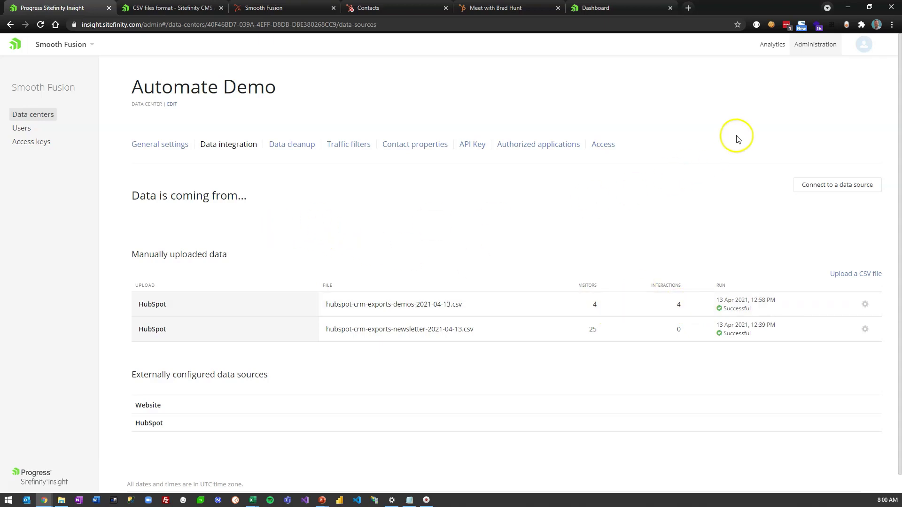
Open the Automate Demo contacts in Analytics and examine the most recent contact's full details and journey.
{"action": "left_click", "coordinate": [763, 46]}
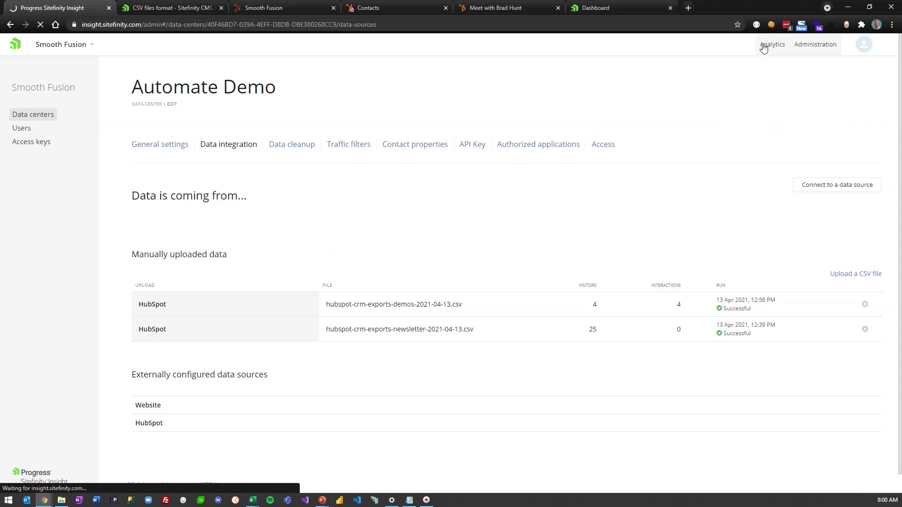
{"action": "left_click", "coordinate": [56, 147]}
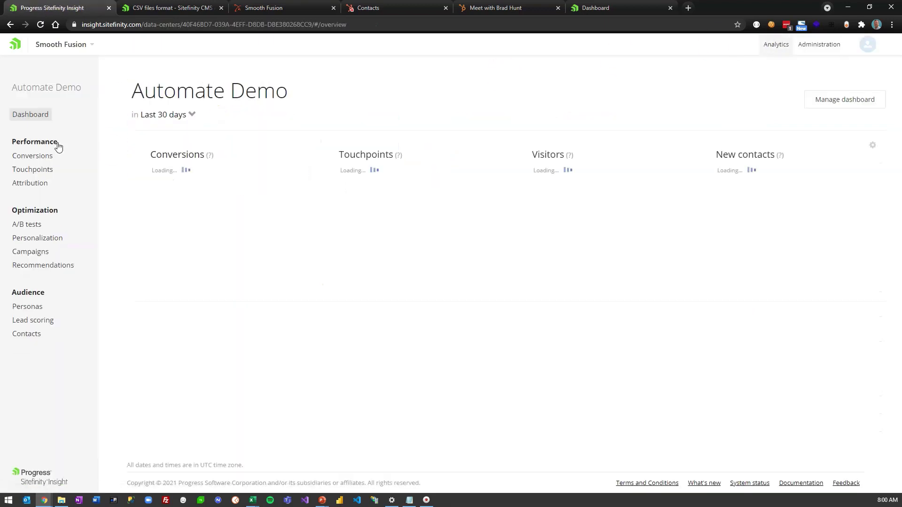
{"action": "left_click", "coordinate": [27, 334]}
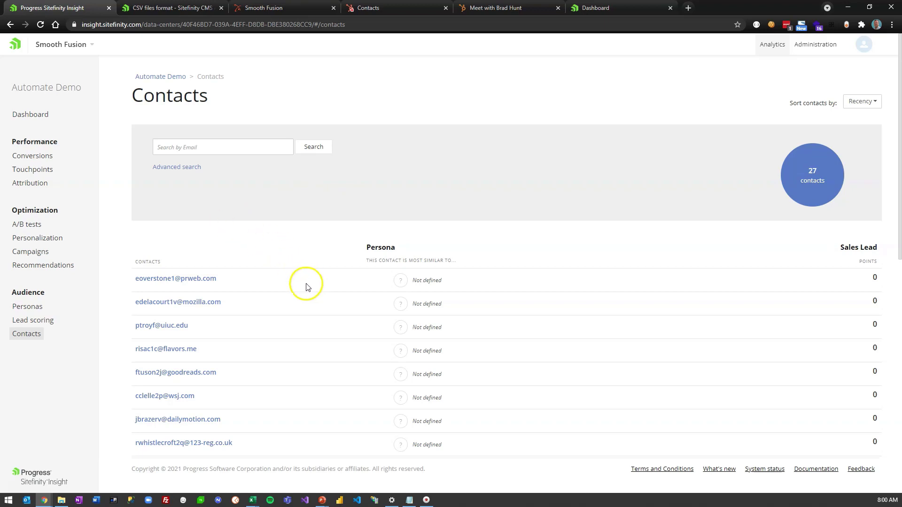
{"action": "left_click", "coordinate": [176, 281]}
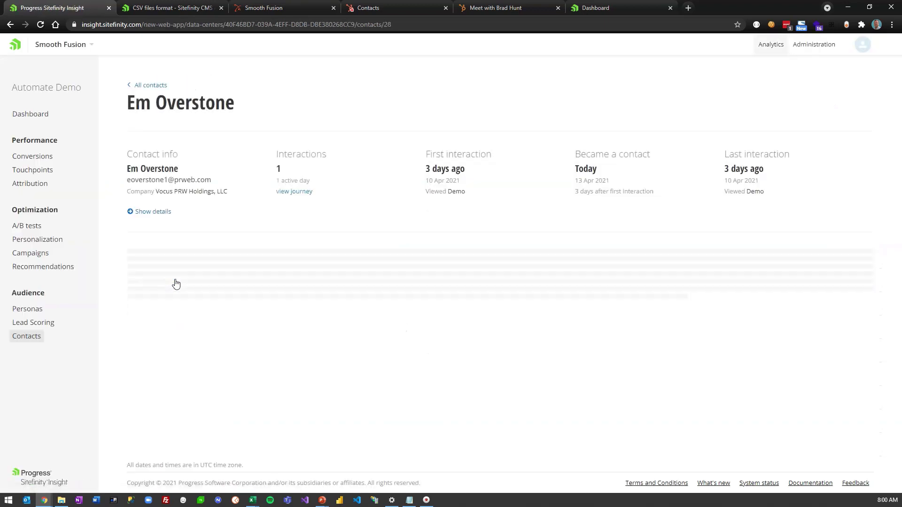
{"action": "left_click", "coordinate": [151, 212]}
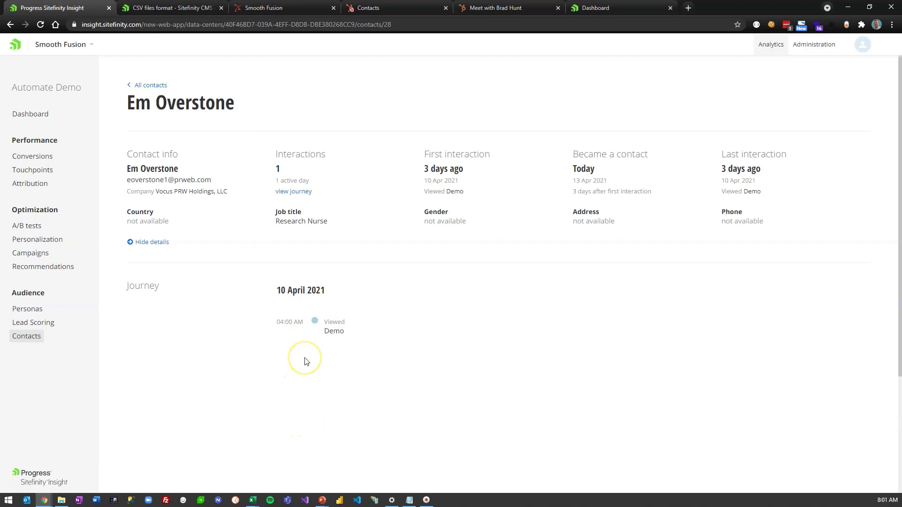
{"action": "left_click", "coordinate": [147, 85]}
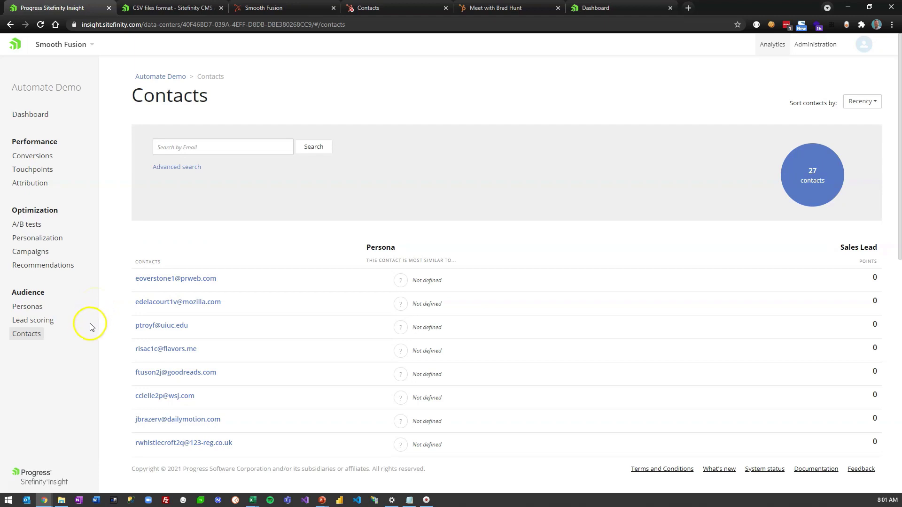
Add a rule to the Sales Lead scoring with the condition Viewed and exact match Demo.
{"action": "left_click", "coordinate": [50, 321]}
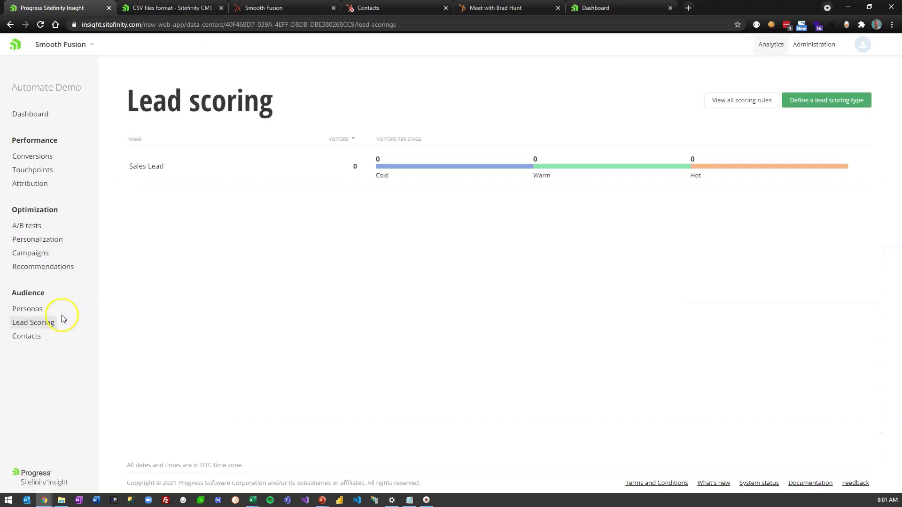
{"action": "left_click", "coordinate": [150, 170]}
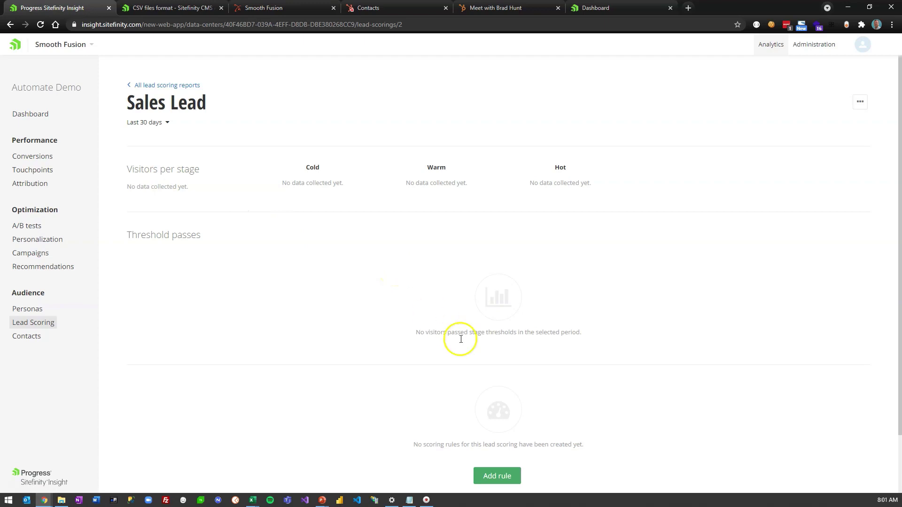
{"action": "left_click", "coordinate": [501, 476]}
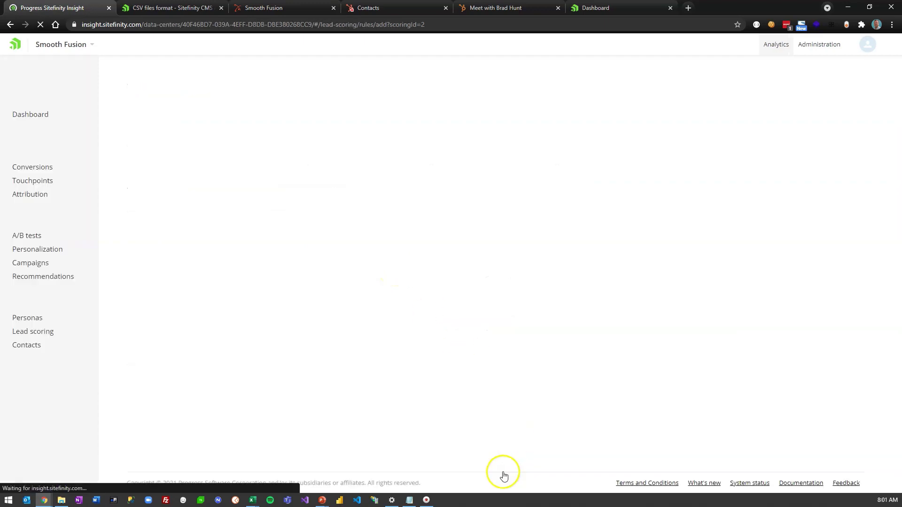
{"action": "left_click", "coordinate": [269, 157]}
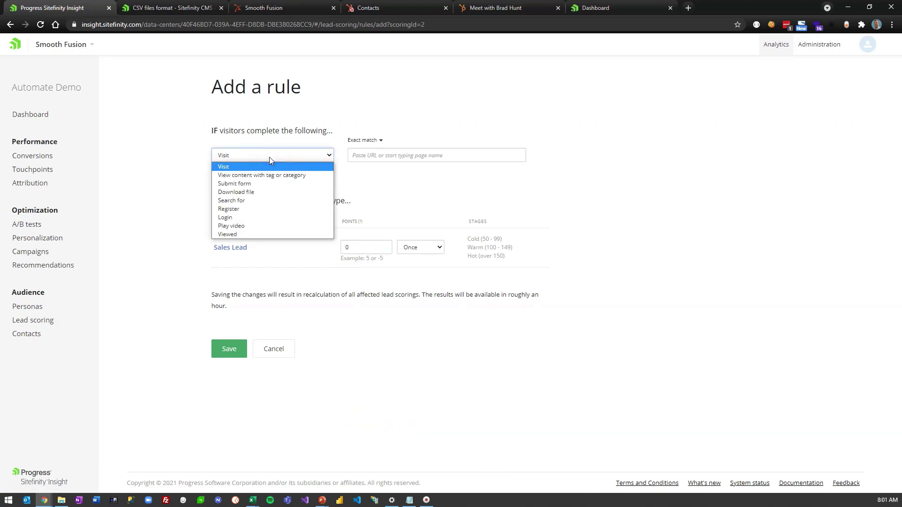
{"action": "left_click", "coordinate": [235, 233]}
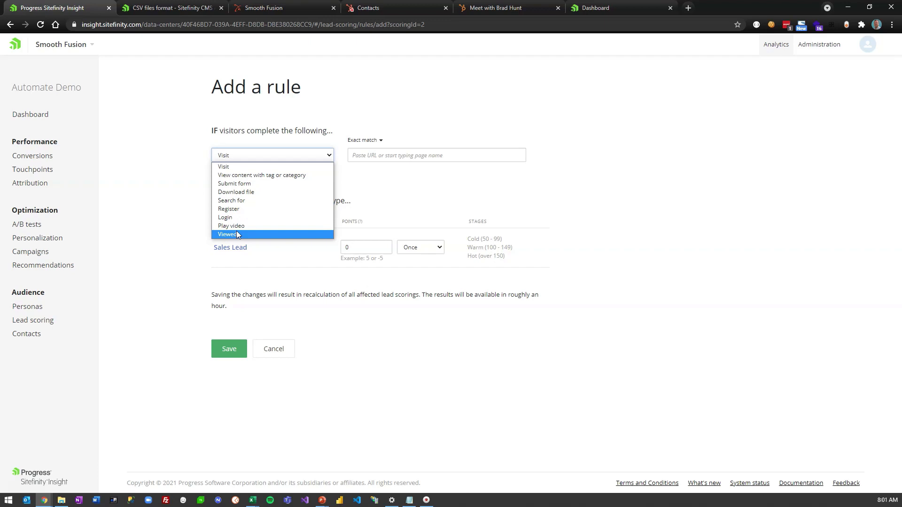
{"action": "left_click", "coordinate": [239, 236]}
{"action": "left_click", "coordinate": [368, 157]}
{"action": "type", "text": "D"}
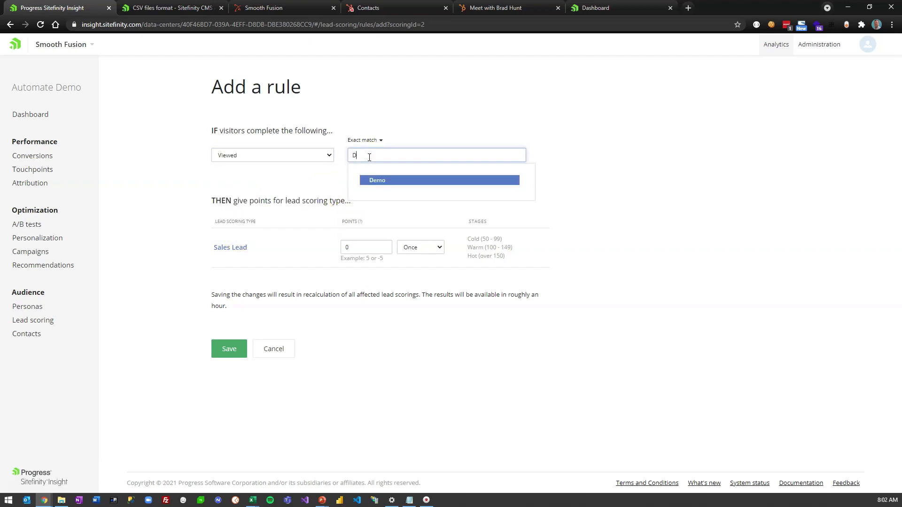
{"action": "left_click", "coordinate": [389, 183]}
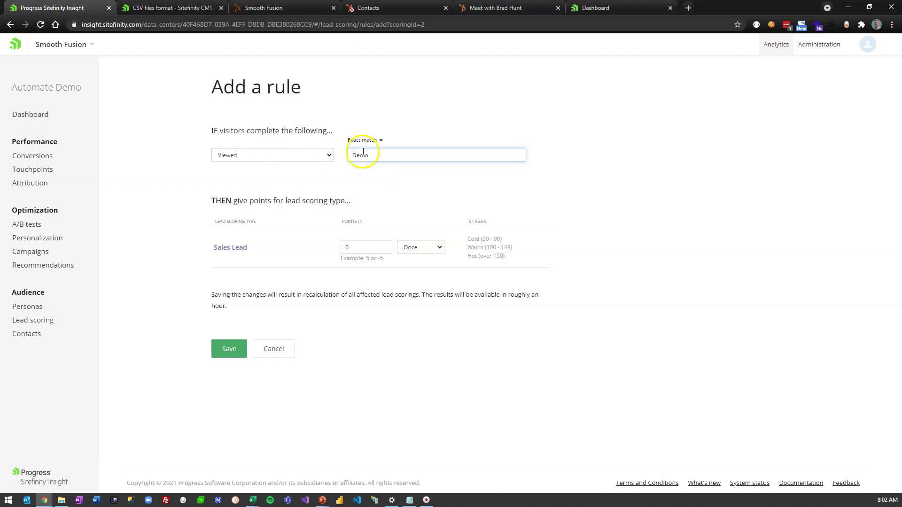
Set the Sales Lead rule's points to 150 and save the rule.
{"action": "left_click", "coordinate": [358, 247]}
{"action": "type", "text": "150"}
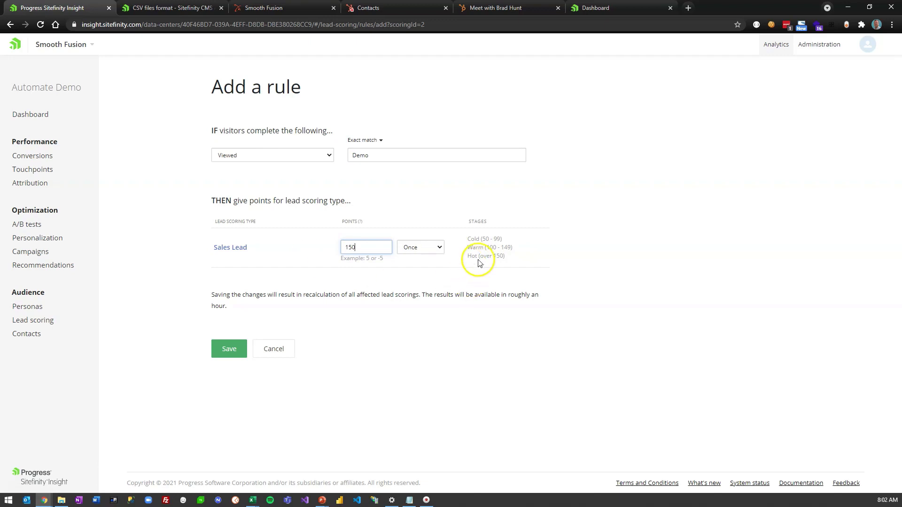
{"action": "left_click", "coordinate": [228, 348]}
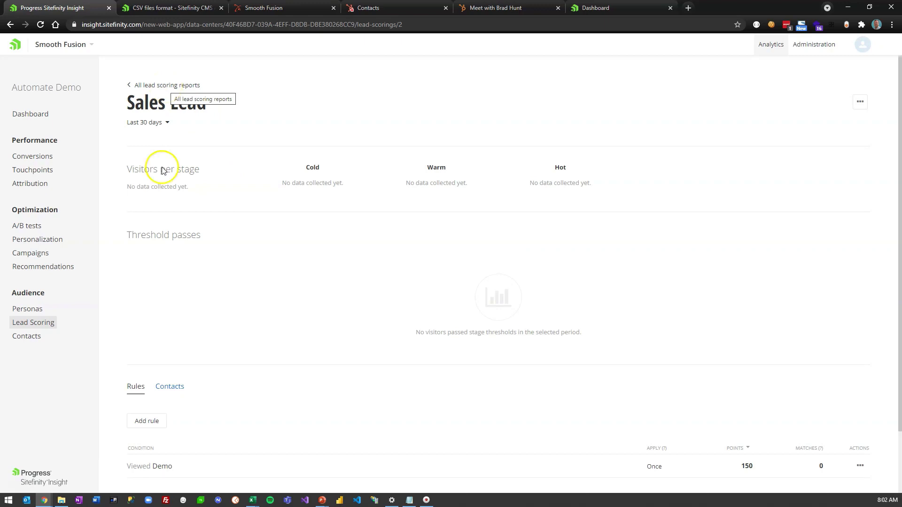
Start a new rule for the Marketer persona and review the behaviour conditions it offers.
{"action": "left_click", "coordinate": [28, 308]}
{"action": "left_click", "coordinate": [313, 287]}
{"action": "scroll", "coordinate": [319, 295], "scroll_direction": "down", "scroll_amount": 3}
{"action": "left_click", "coordinate": [493, 409]}
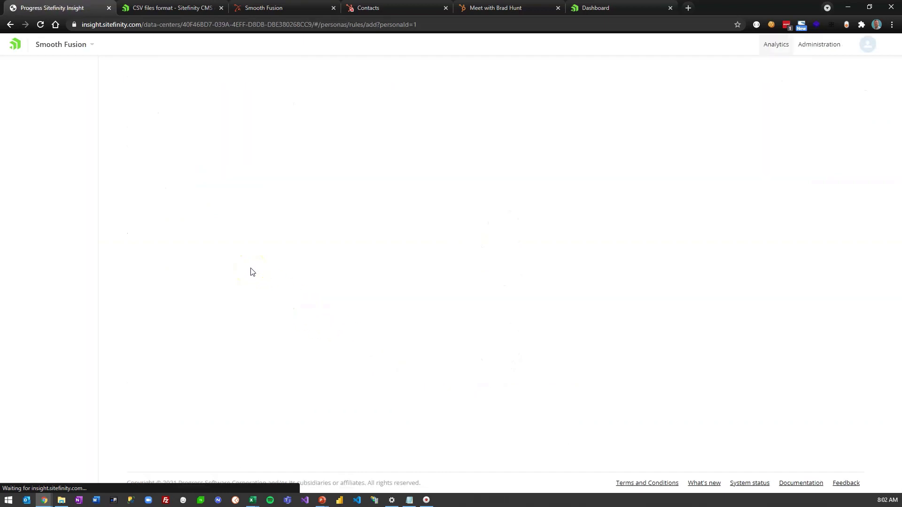
{"action": "left_click", "coordinate": [283, 187]}
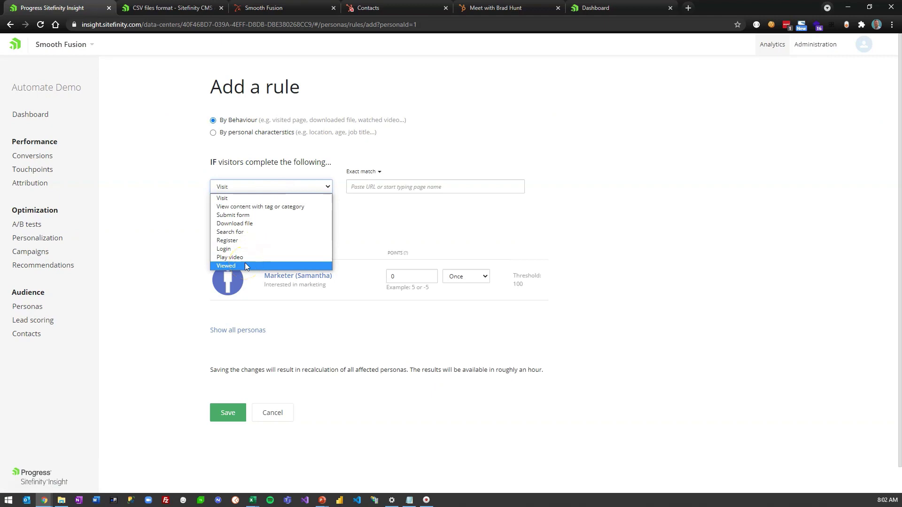
Switch the persona rule to personal characteristics and review the contact properties available as conditions.
{"action": "left_click", "coordinate": [231, 133]}
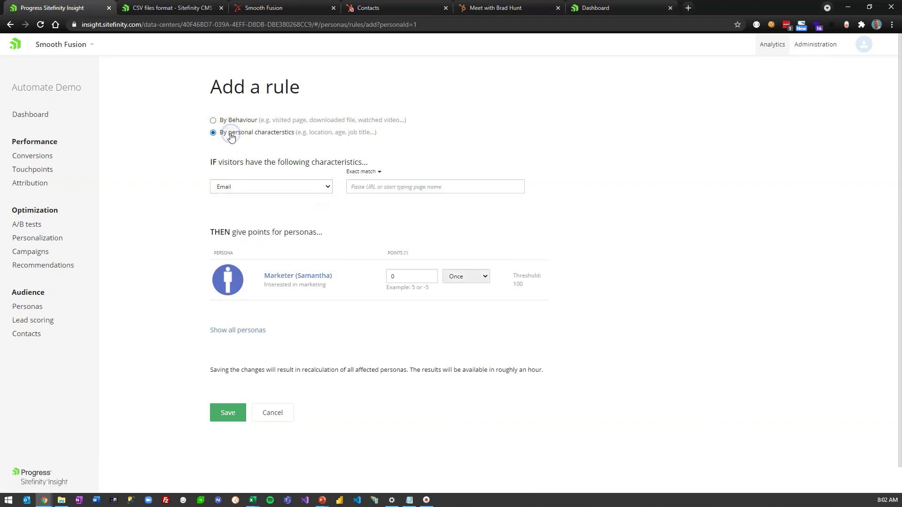
{"action": "left_click", "coordinate": [250, 188]}
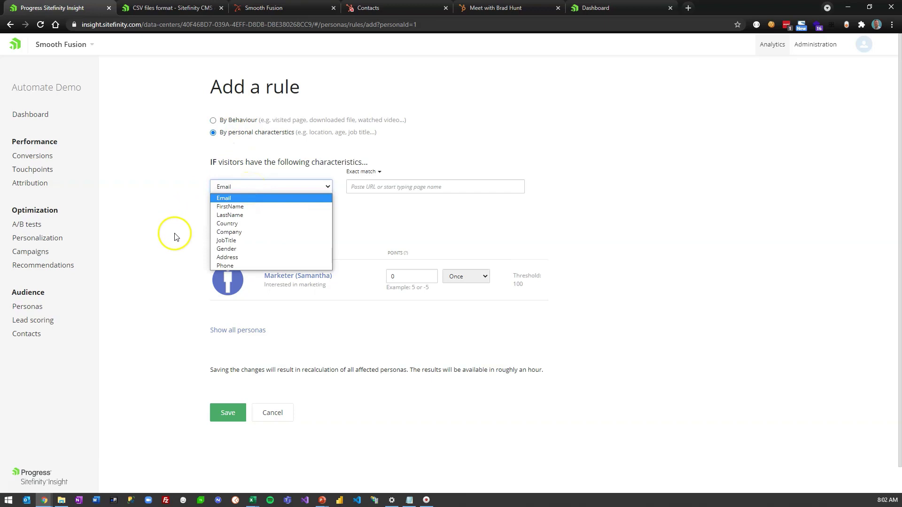
{"action": "left_click", "coordinate": [181, 275]}
{"action": "left_click", "coordinate": [235, 188]}
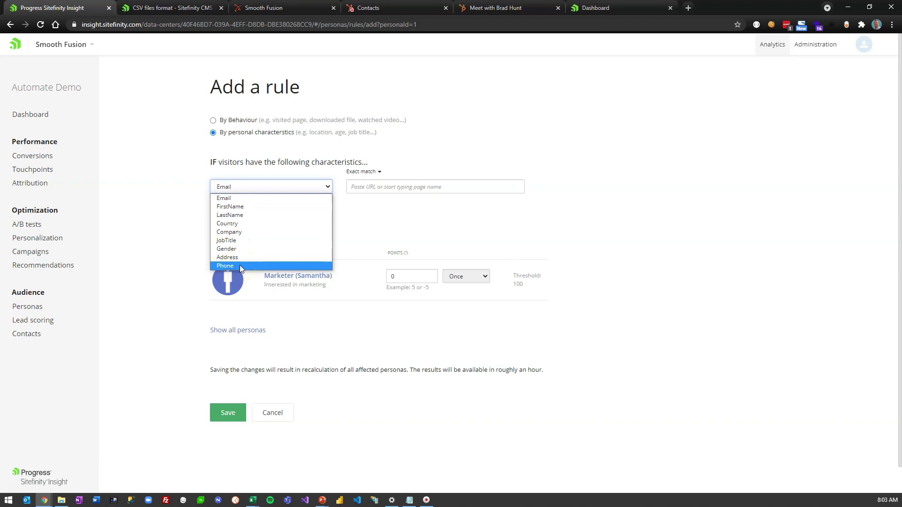
{"action": "left_click", "coordinate": [175, 279]}
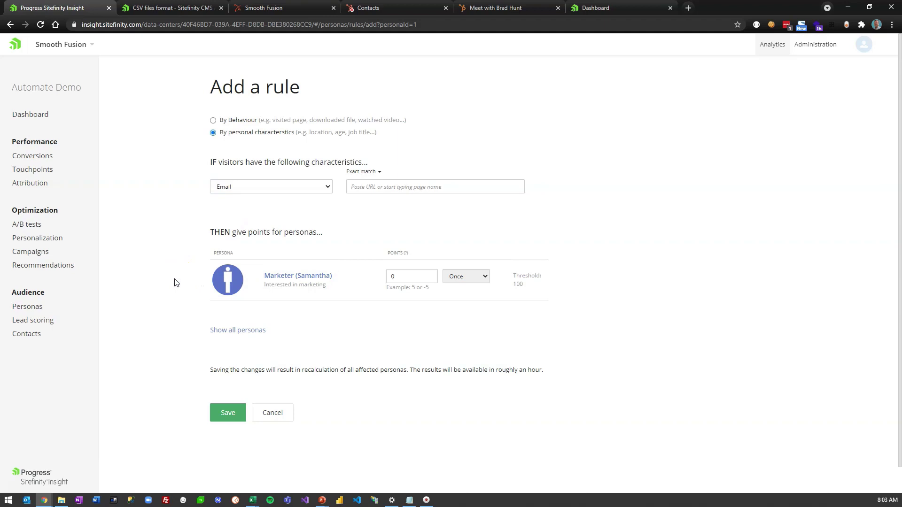
Start defining a new conversion and set its conversion event to Viewed with the value Demo.
{"action": "left_click", "coordinate": [39, 155]}
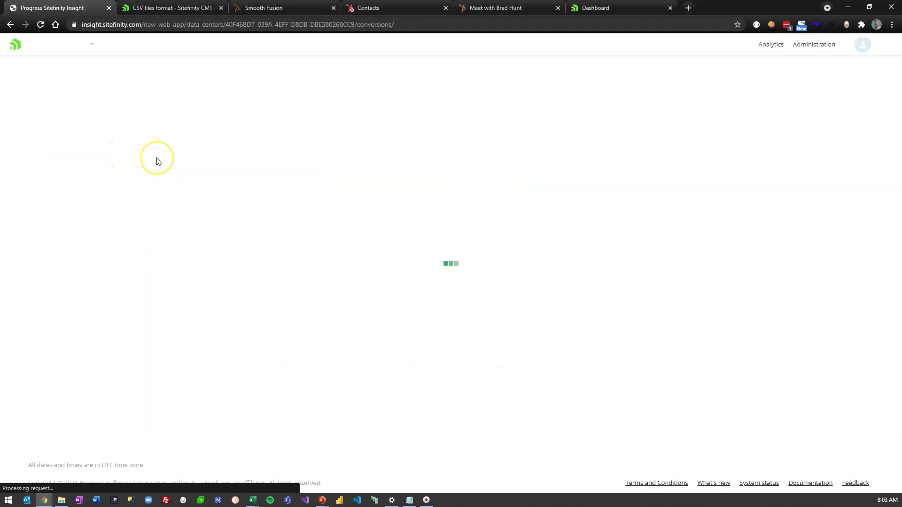
{"action": "left_click", "coordinate": [497, 315]}
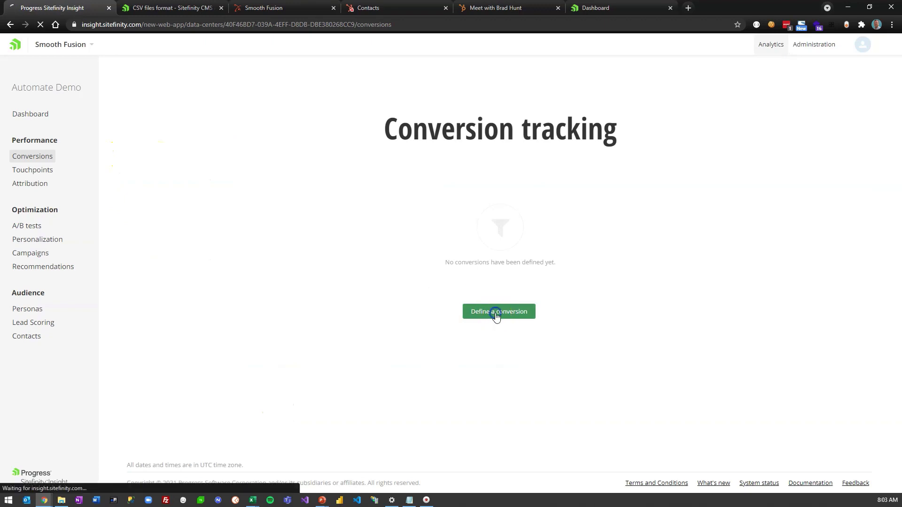
{"action": "left_click", "coordinate": [257, 198]}
{"action": "left_click", "coordinate": [340, 114]}
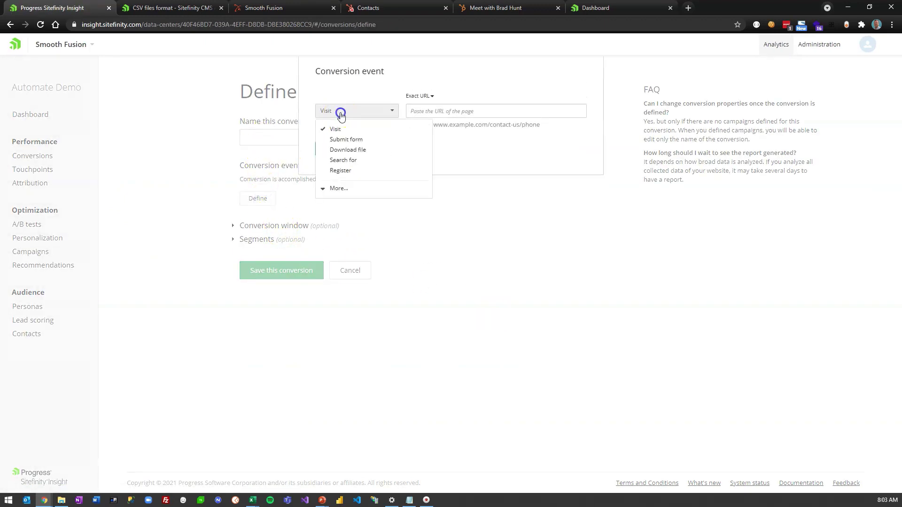
{"action": "left_click", "coordinate": [342, 188]}
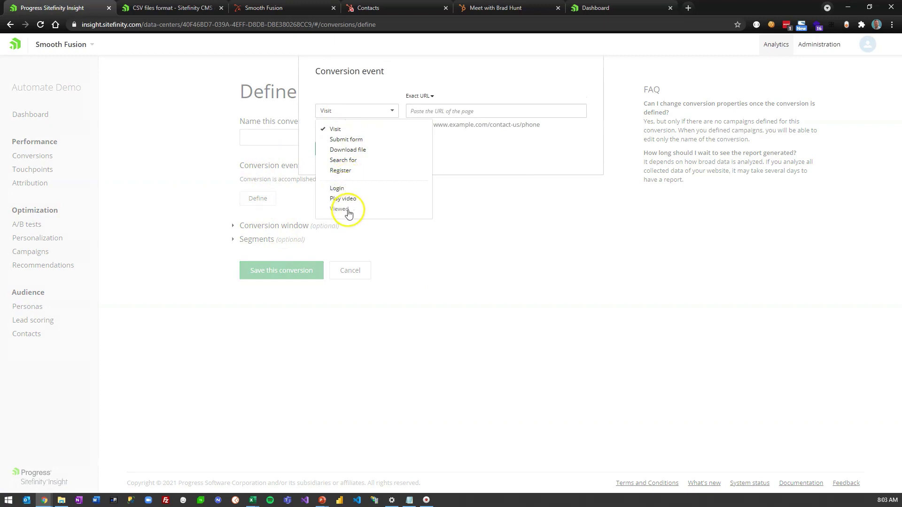
{"action": "left_click", "coordinate": [348, 212]}
{"action": "left_click", "coordinate": [447, 111]}
{"action": "type", "text": "Demo"}
{"action": "left_click", "coordinate": [340, 149]}
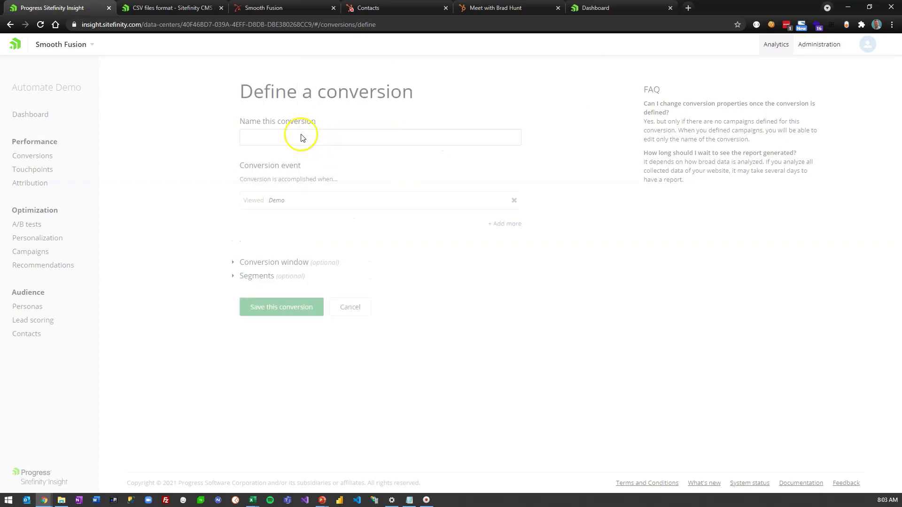
Name the conversion View Demo and save it.
{"action": "left_click", "coordinate": [300, 135]}
{"action": "type", "text": "View Demo"}
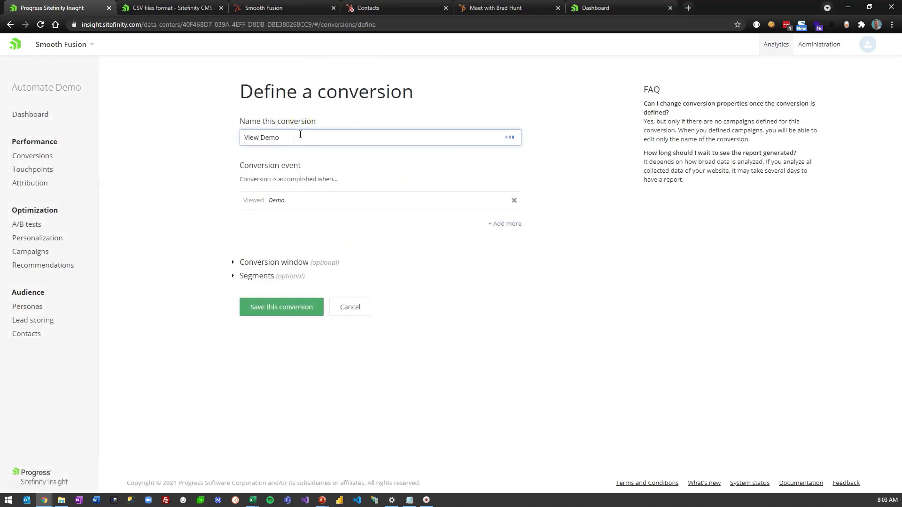
{"action": "left_click", "coordinate": [266, 307]}
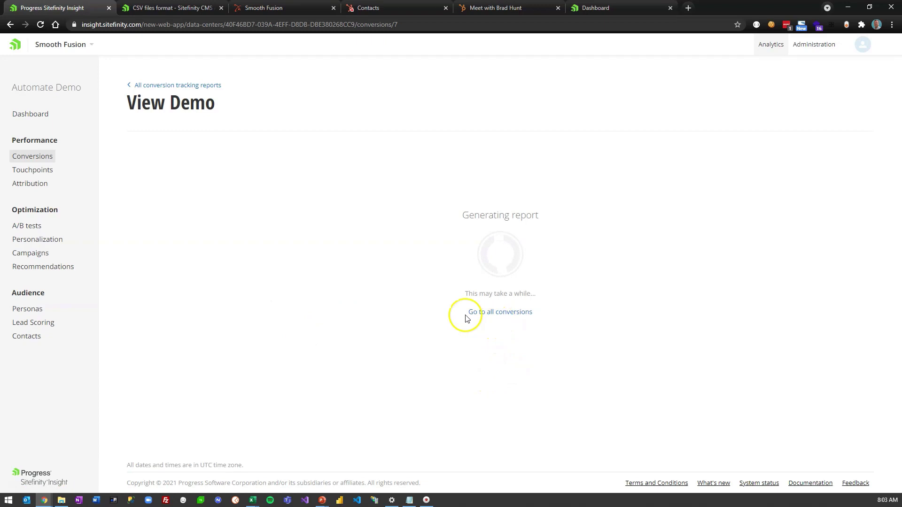
Review the View Demo conversion report and the Sales Lead scoring report, including its stages, threshold passes and rules.
{"action": "left_click", "coordinate": [216, 85]}
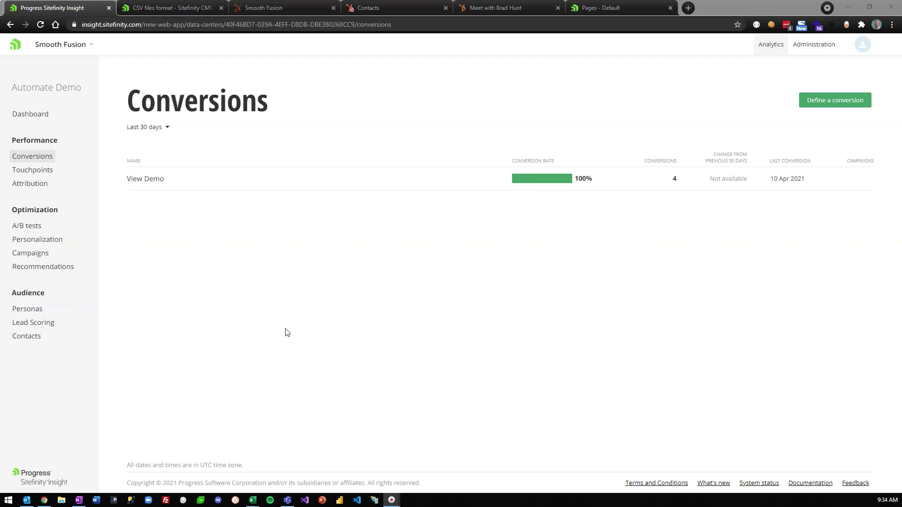
{"action": "left_click", "coordinate": [147, 178]}
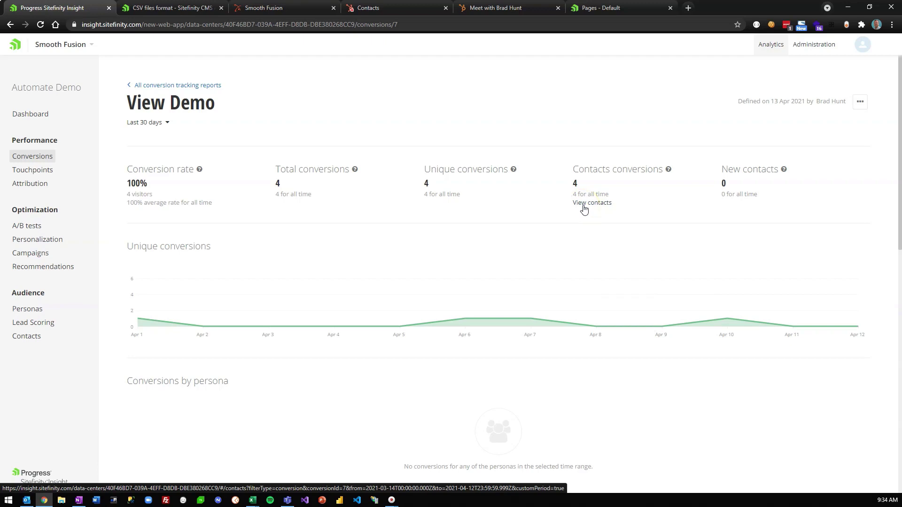
{"action": "left_click", "coordinate": [46, 323]}
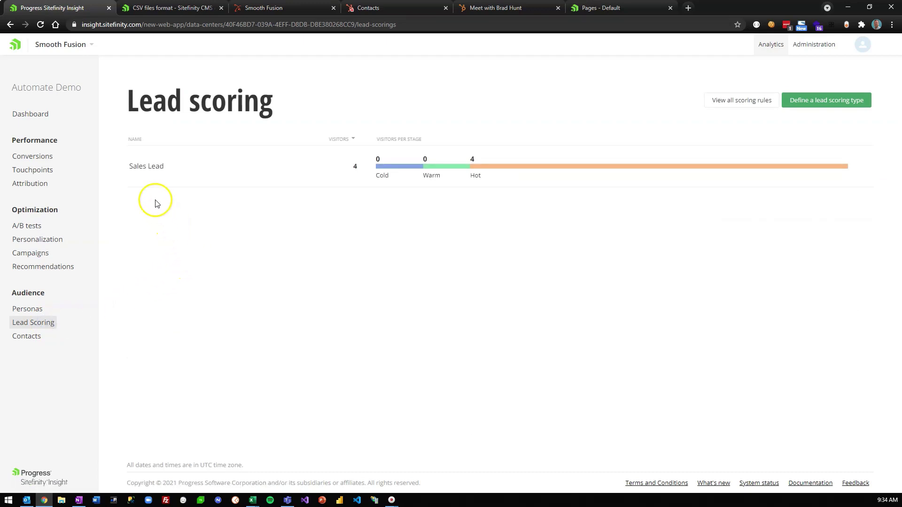
{"action": "left_click", "coordinate": [157, 168]}
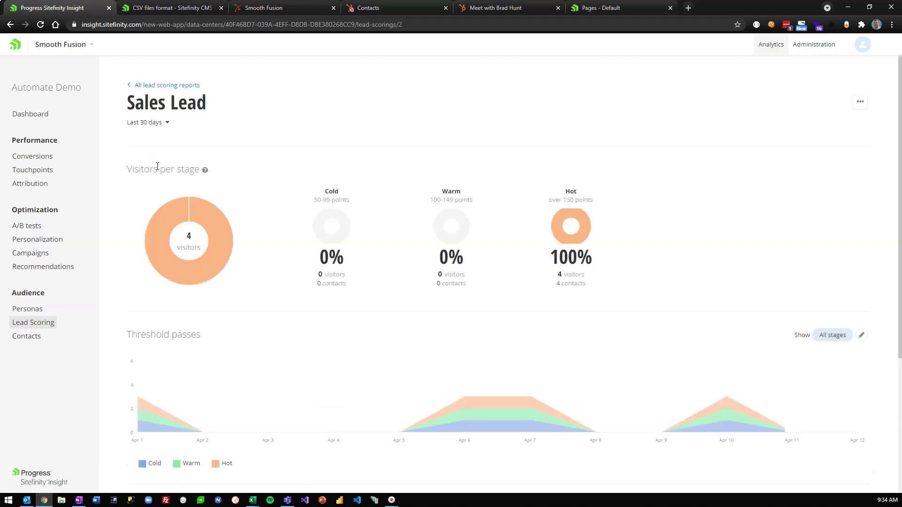
{"action": "scroll", "coordinate": [283, 336], "scroll_direction": "down", "scroll_amount": 1}
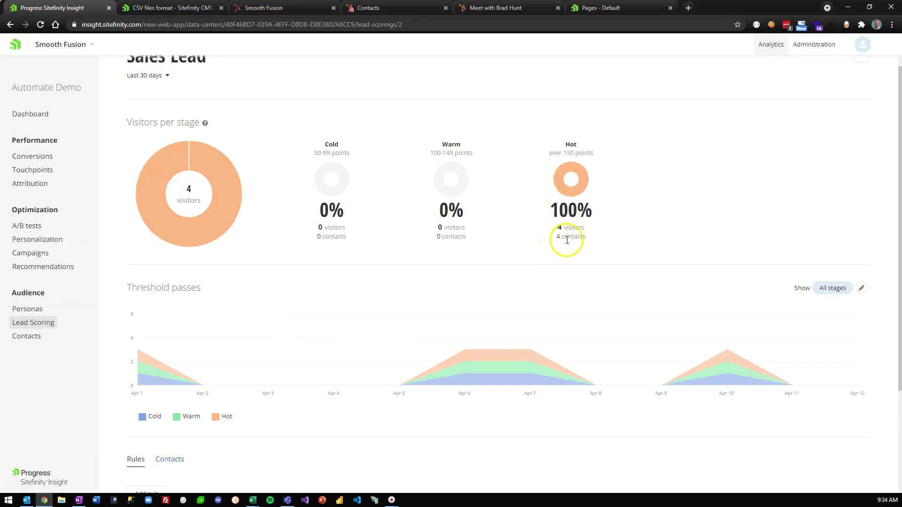
{"action": "scroll", "coordinate": [379, 323], "scroll_direction": "down", "scroll_amount": 1}
{"action": "scroll", "coordinate": [379, 322], "scroll_direction": "down", "scroll_amount": 1}
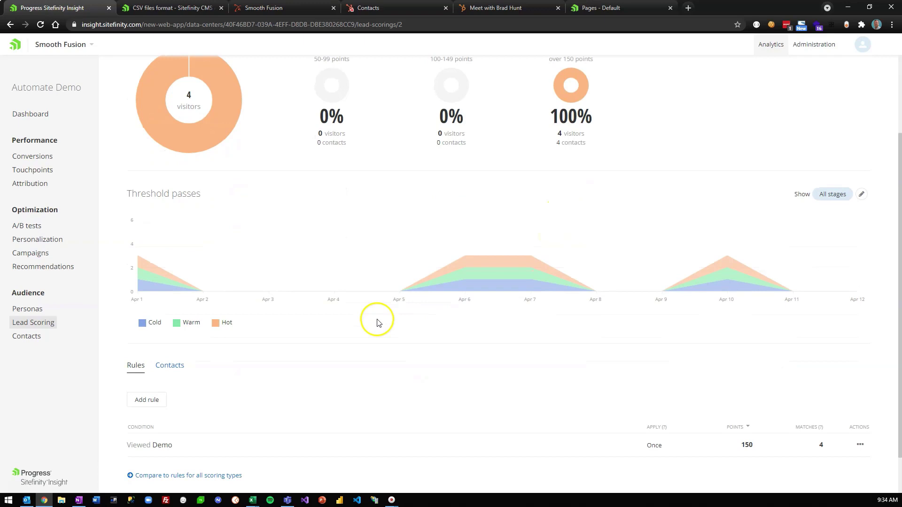
List the contacts in the Sales Lead report, showing only Warm and all above (over 100 points).
{"action": "left_click", "coordinate": [174, 367]}
{"action": "left_click", "coordinate": [234, 398]}
{"action": "left_click", "coordinate": [219, 447]}
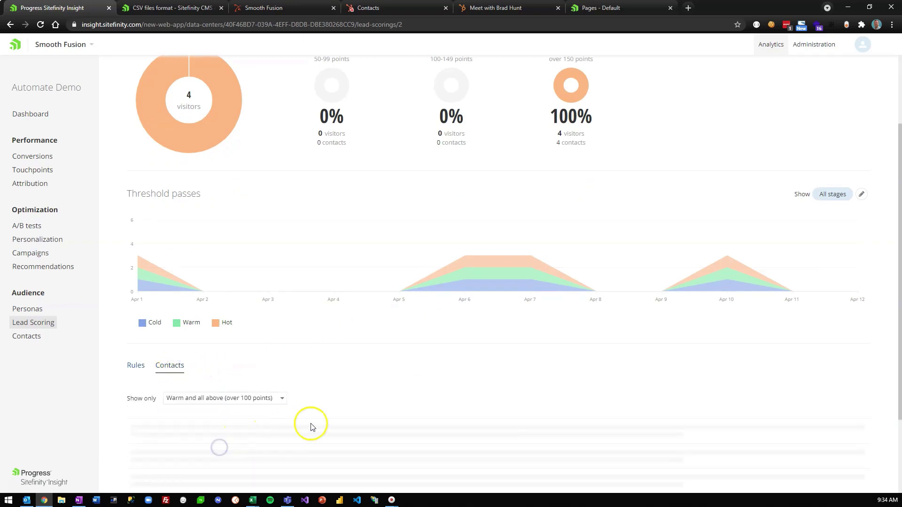
{"action": "scroll", "coordinate": [363, 395], "scroll_direction": "down", "scroll_amount": 3}
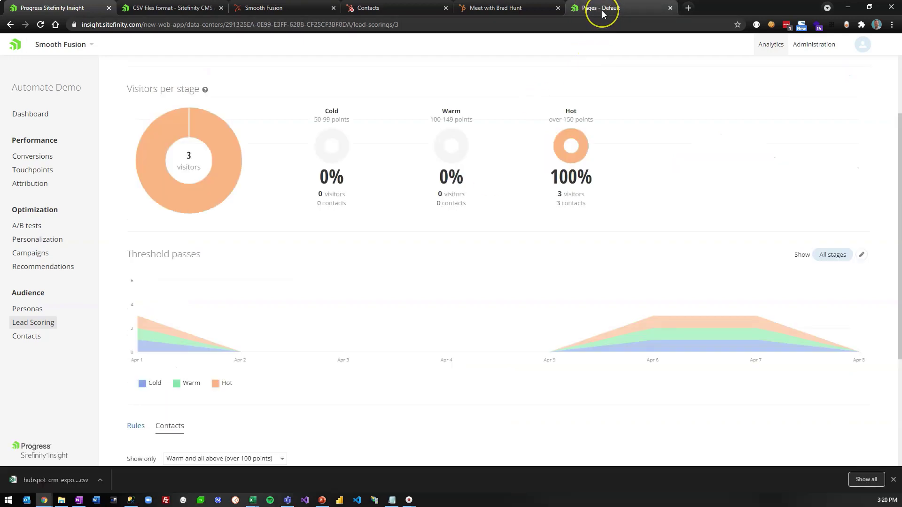
Switch to the Sitefinity CMS site and start creating a user segment for personalization.
{"action": "left_click", "coordinate": [603, 13]}
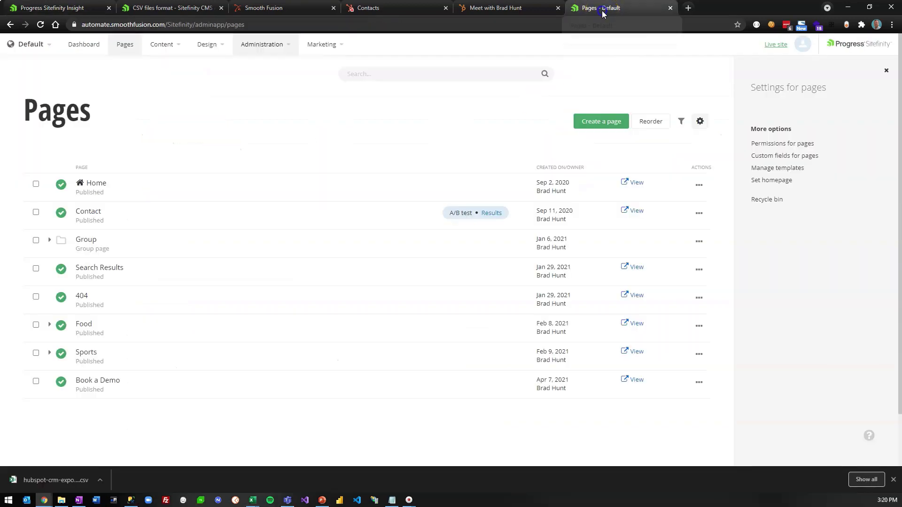
{"action": "left_click", "coordinate": [327, 47]}
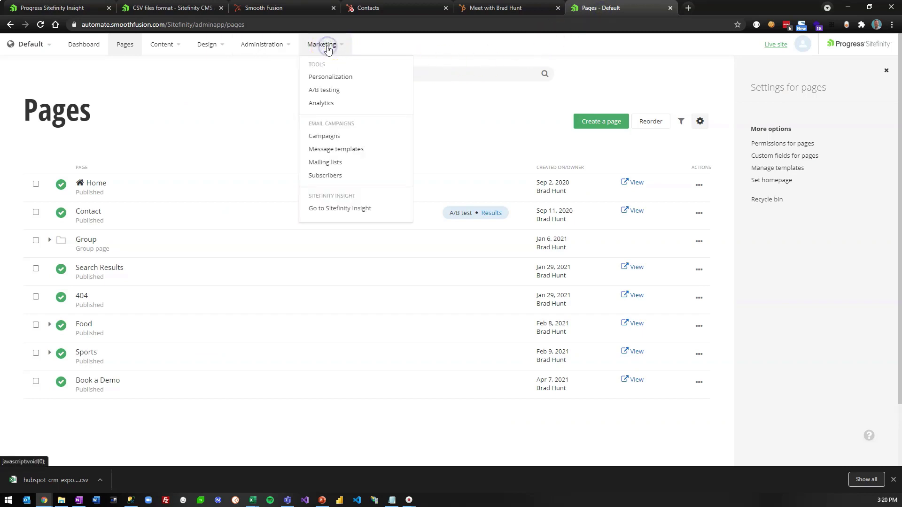
{"action": "left_click", "coordinate": [330, 76]}
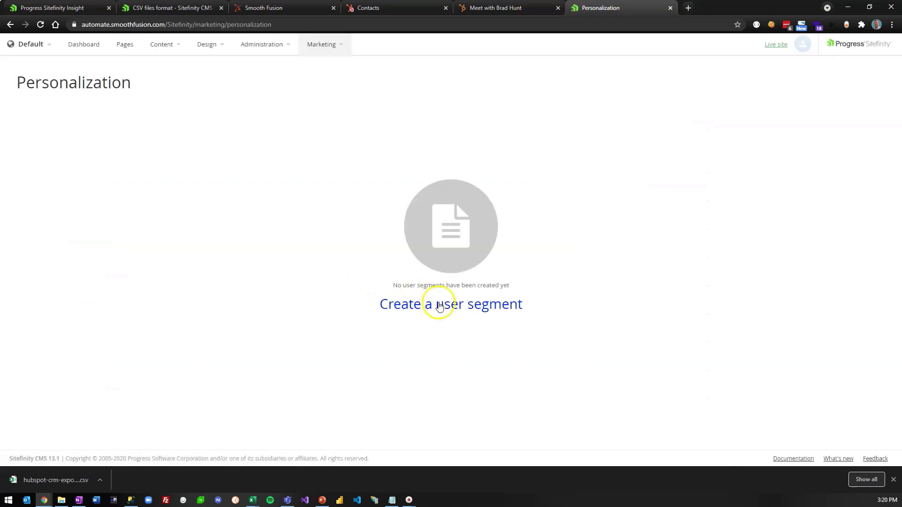
{"action": "left_click", "coordinate": [439, 305]}
Add a Lead score characteristic to the user segment with scoring type Sales Lead and stage Hot.
{"action": "left_click", "coordinate": [378, 257]}
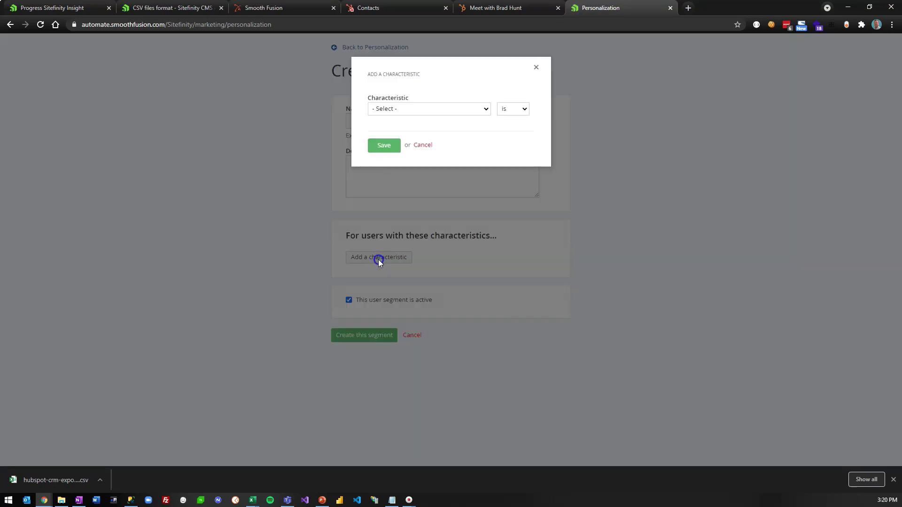
{"action": "left_click", "coordinate": [389, 110]}
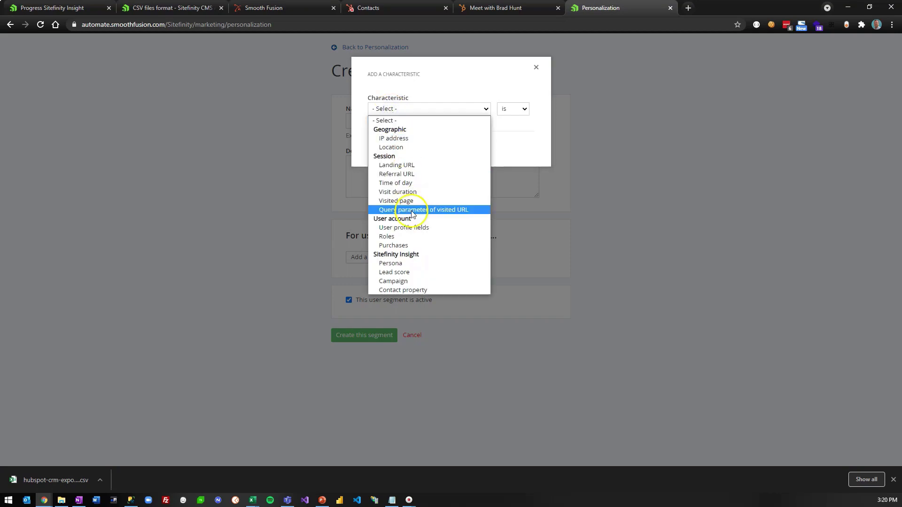
{"action": "left_click", "coordinate": [416, 272]}
{"action": "left_click", "coordinate": [396, 139]}
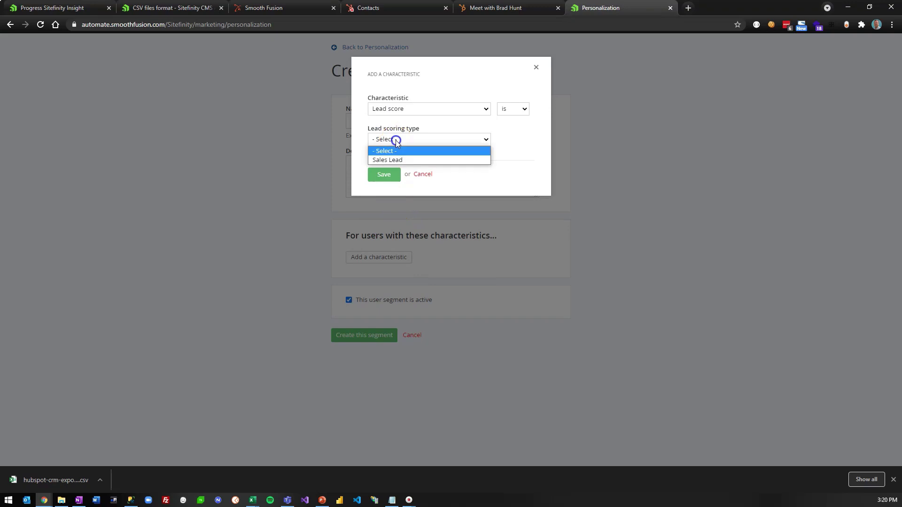
{"action": "left_click", "coordinate": [400, 160]}
{"action": "left_click", "coordinate": [376, 206]}
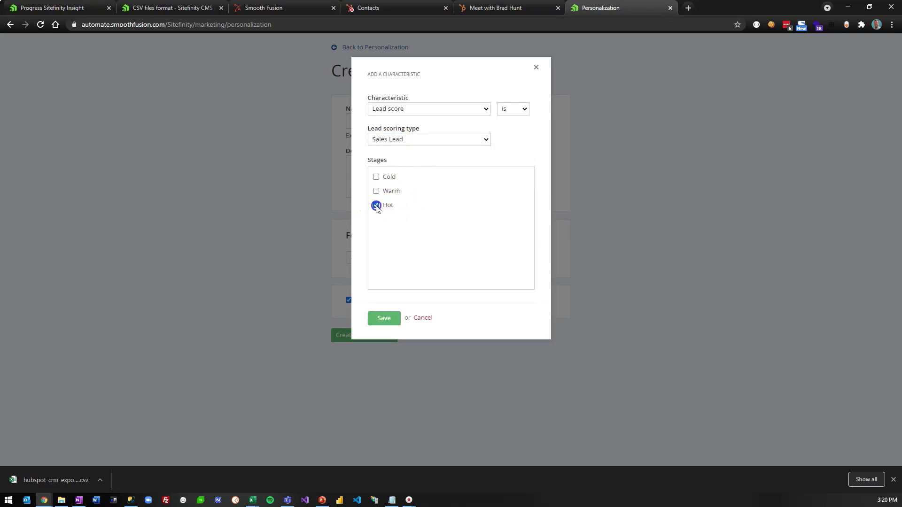
{"action": "left_click", "coordinate": [381, 322]}
Name the user segment Hot Sales Lead and create it.
{"action": "left_click", "coordinate": [374, 124]}
{"action": "type", "text": "Hot So"}
{"action": "type", "text": "les Lead"}
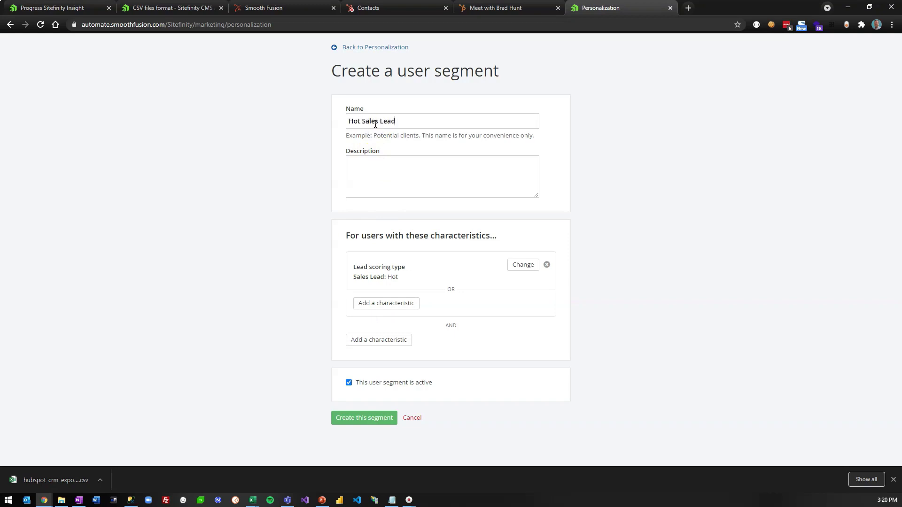
{"action": "left_click", "coordinate": [371, 418]}
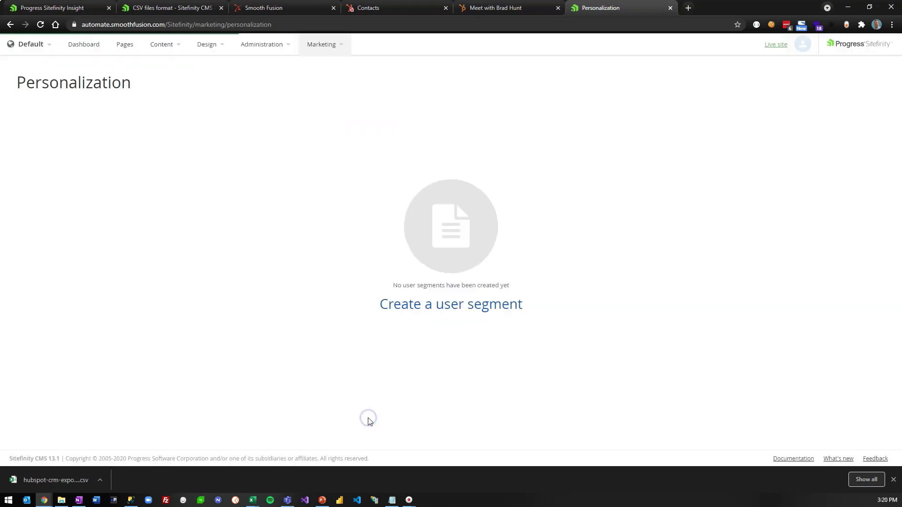
Open the Home page for editing and look over its hero and content sections.
{"action": "left_click", "coordinate": [126, 46]}
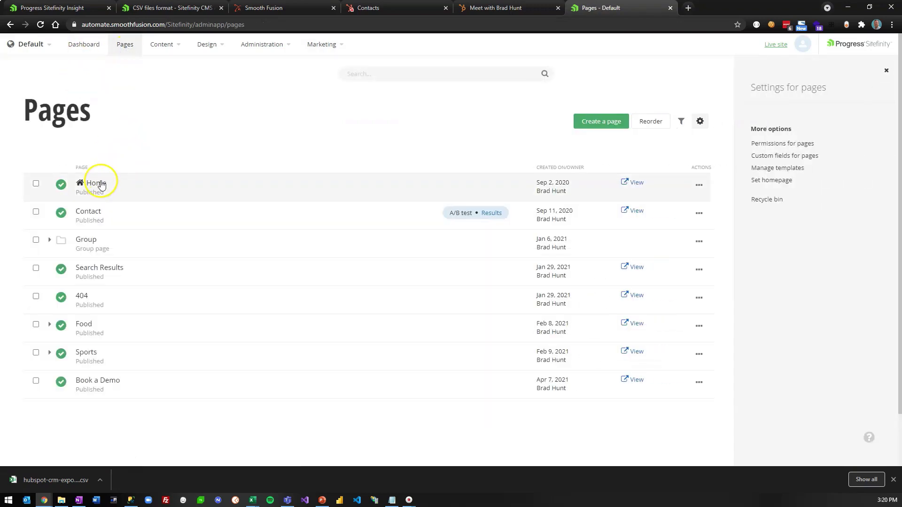
{"action": "left_click", "coordinate": [100, 182]}
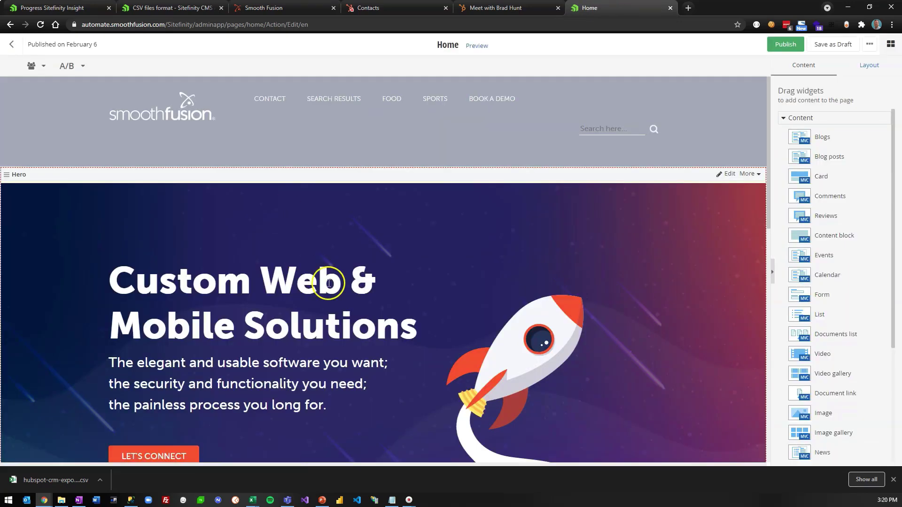
{"action": "scroll", "coordinate": [331, 284], "scroll_direction": "down", "scroll_amount": 2}
{"action": "scroll", "coordinate": [331, 284], "scroll_direction": "down", "scroll_amount": 5}
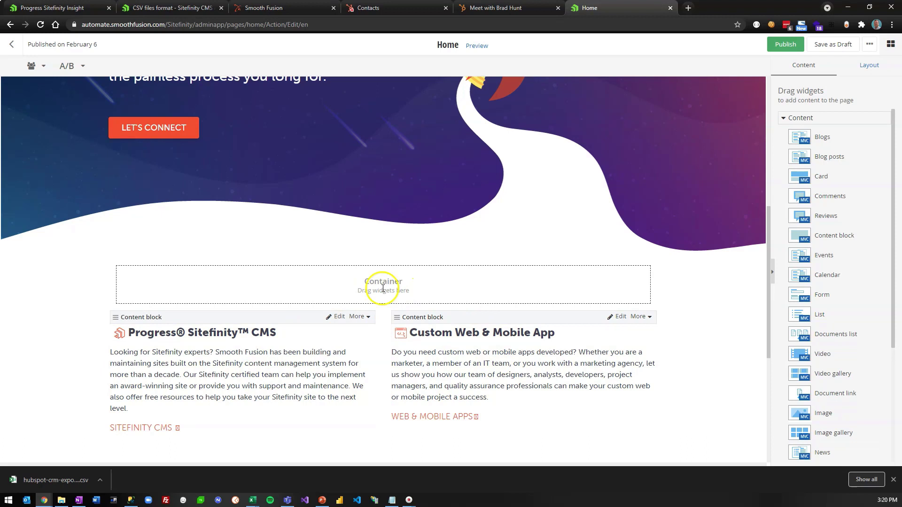
Create a personalized version of the Home page for the Hot Sales Lead segment and open its content for editing.
{"action": "left_click", "coordinate": [44, 67]}
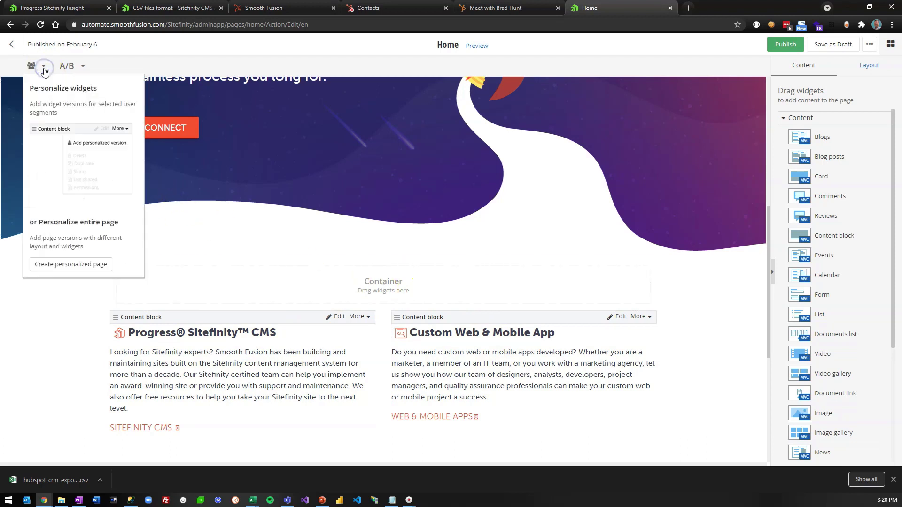
{"action": "left_click", "coordinate": [67, 264]}
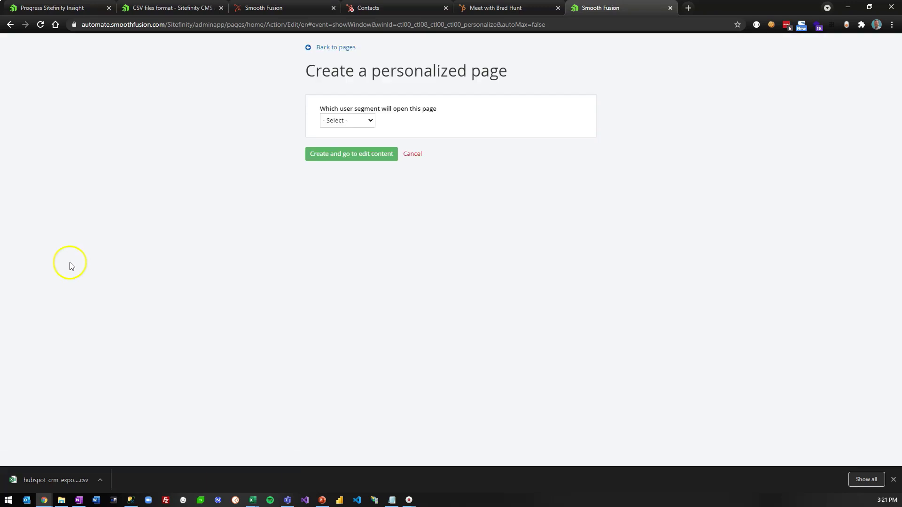
{"action": "left_click", "coordinate": [339, 122]}
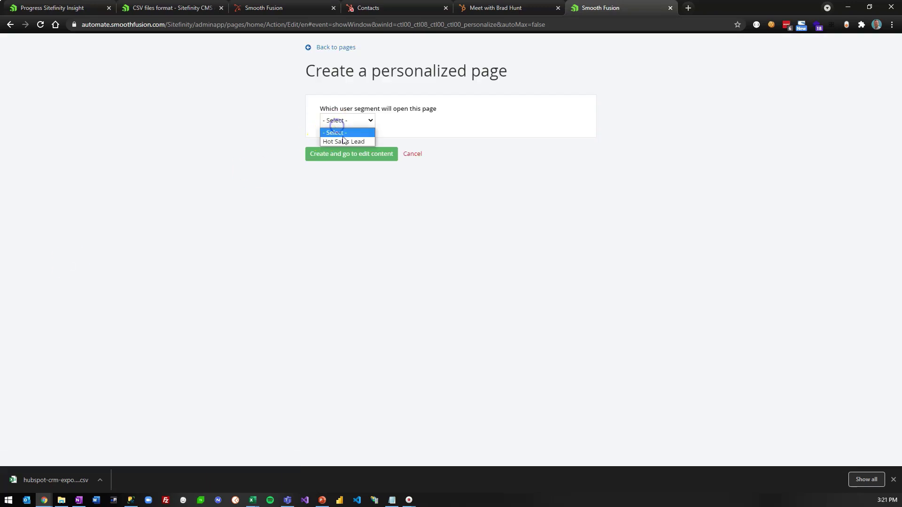
{"action": "left_click", "coordinate": [345, 142]}
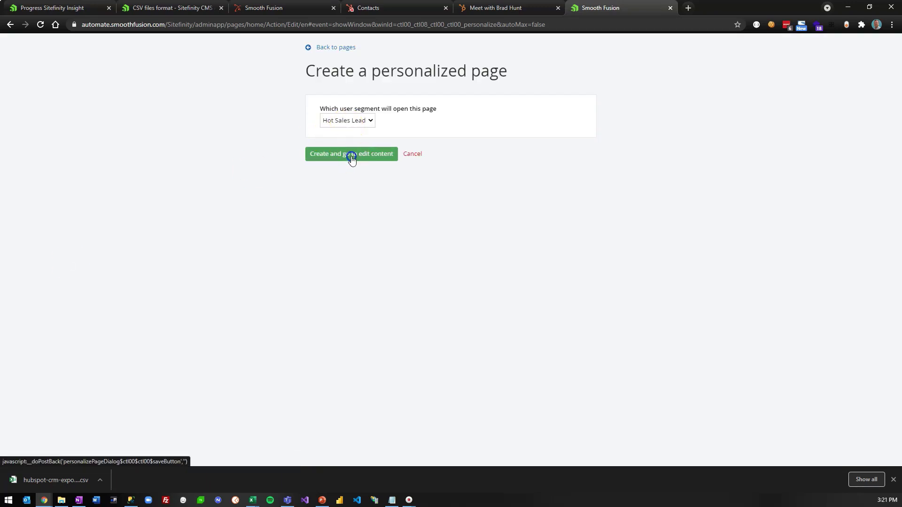
{"action": "left_click", "coordinate": [352, 154]}
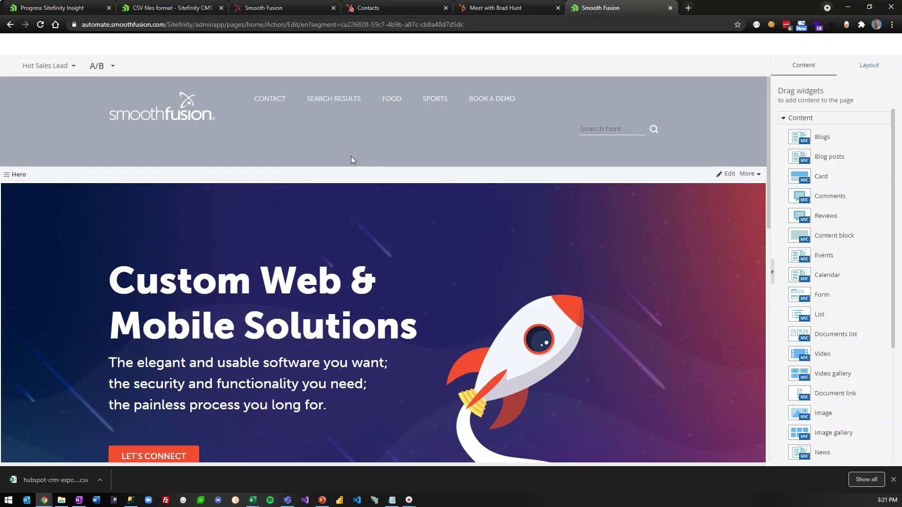
Add a content block to the empty container below the Home page's hero section and open it for editing.
{"action": "scroll", "coordinate": [440, 257], "scroll_direction": "down", "scroll_amount": 4}
{"action": "scroll", "coordinate": [441, 257], "scroll_direction": "down", "scroll_amount": 3}
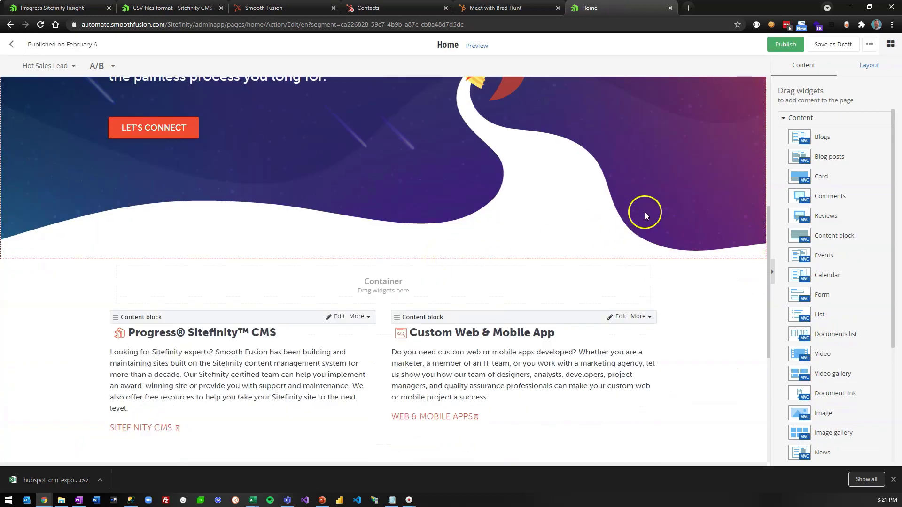
{"action": "left_click_drag", "start_coordinate": [798, 237], "coordinate": [408, 302]}
{"action": "left_click", "coordinate": [387, 295]}
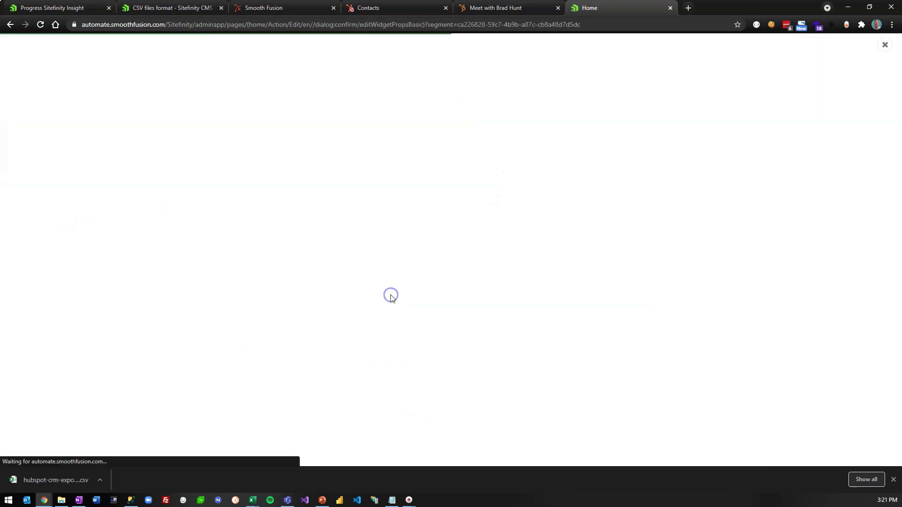
Write the Heading 1 "What are you waiting for?" and the paragraph "Call us today about that product purchase." in the content block, and save it.
{"action": "left_click", "coordinate": [235, 66]}
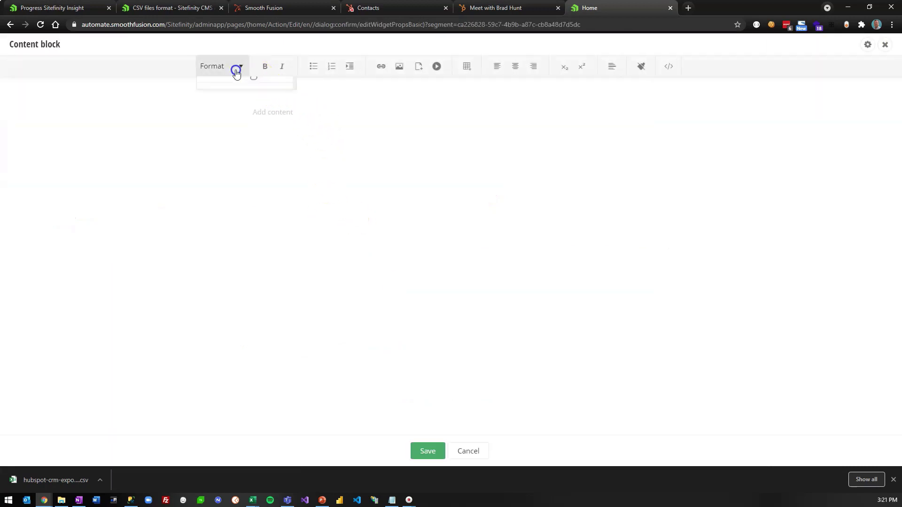
{"action": "left_click", "coordinate": [229, 124]}
{"action": "type", "text": "W"}
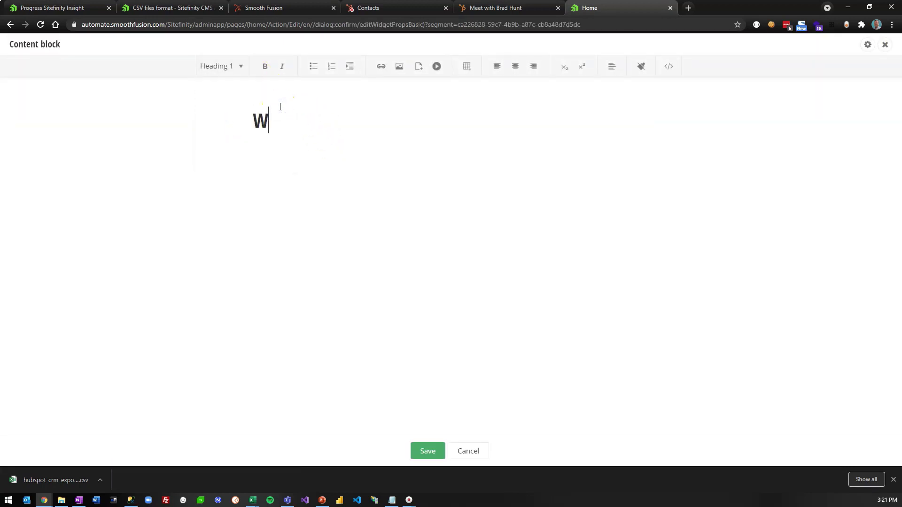
{"action": "type", "text": "hat are you waiting for?"}
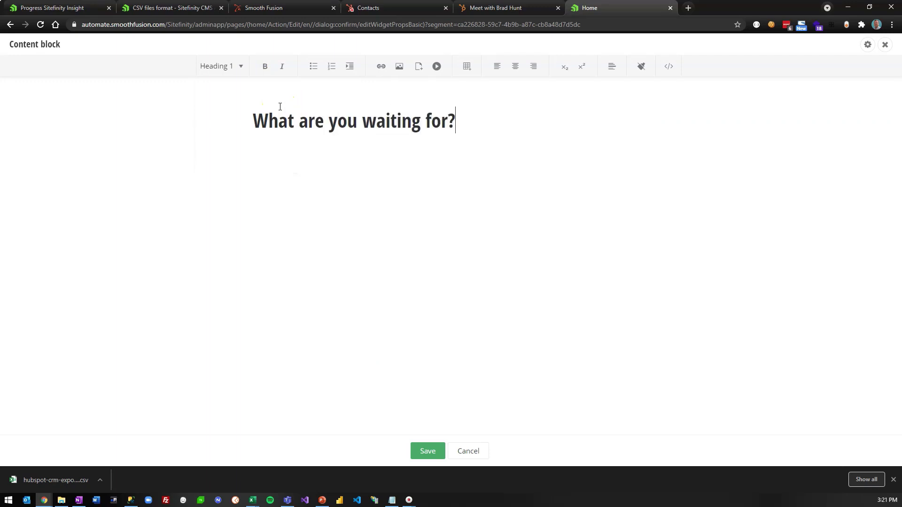
{"action": "key", "text": "Return"}
{"action": "type", "text": "Call us today about that product purcahse"}
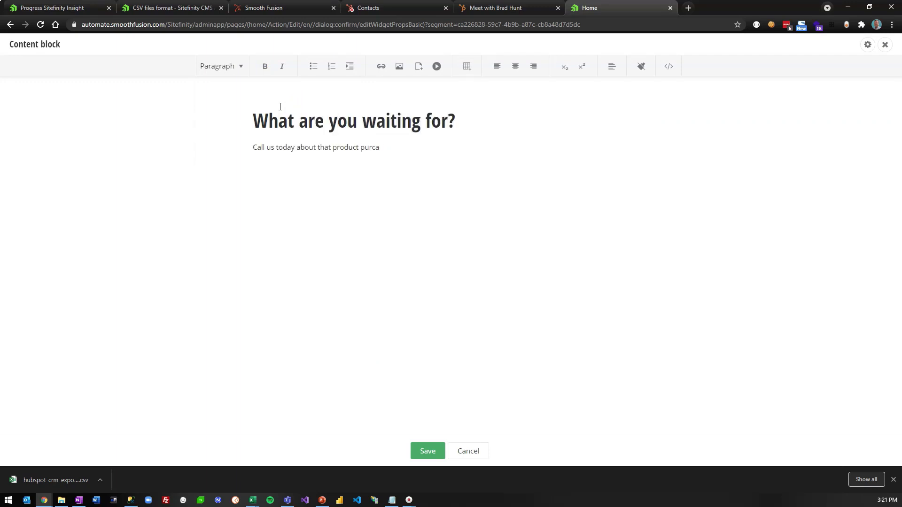
{"action": "type", "text": "chase."}
{"action": "left_click", "coordinate": [431, 453]}
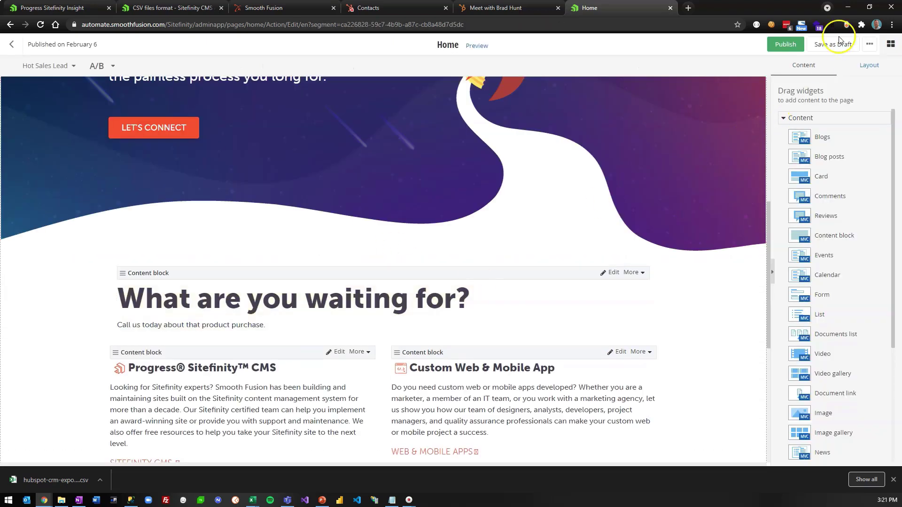
Publish the Home page version personalized for the Hot Sales Lead segment.
{"action": "left_click", "coordinate": [787, 47]}
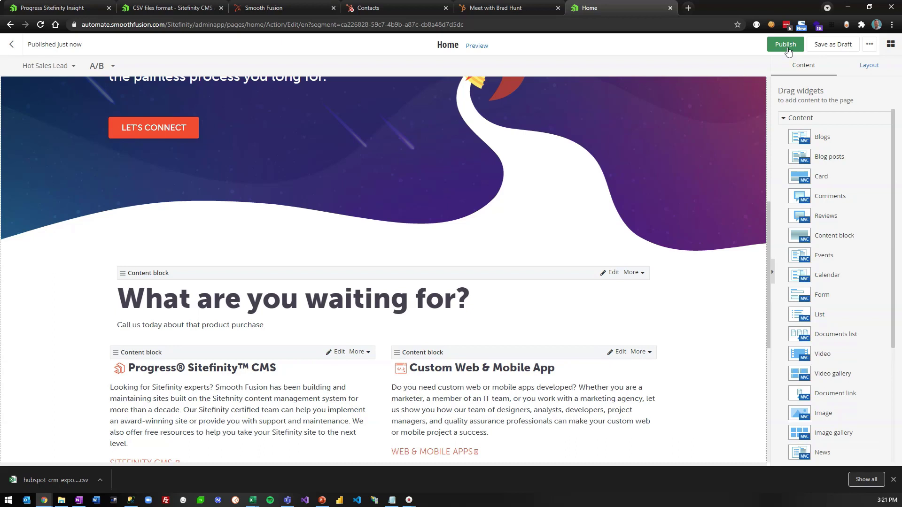
{"action": "left_click", "coordinate": [785, 44]}
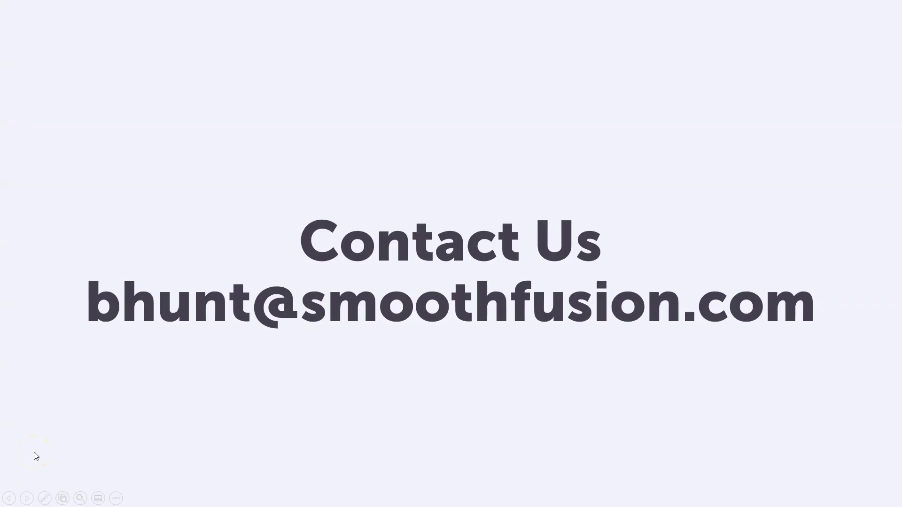